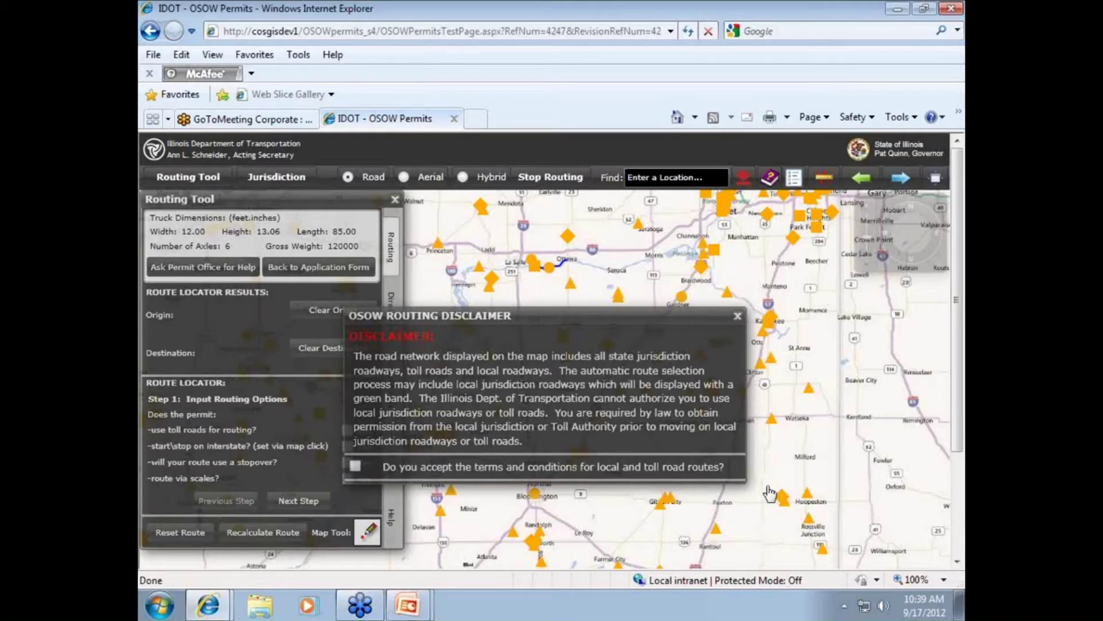
# Step: Zoom out and pan to Illinois and Indiana, then drag the routing disclaimer to the lower right
pyautogui.scroll(-1, 701, 534)
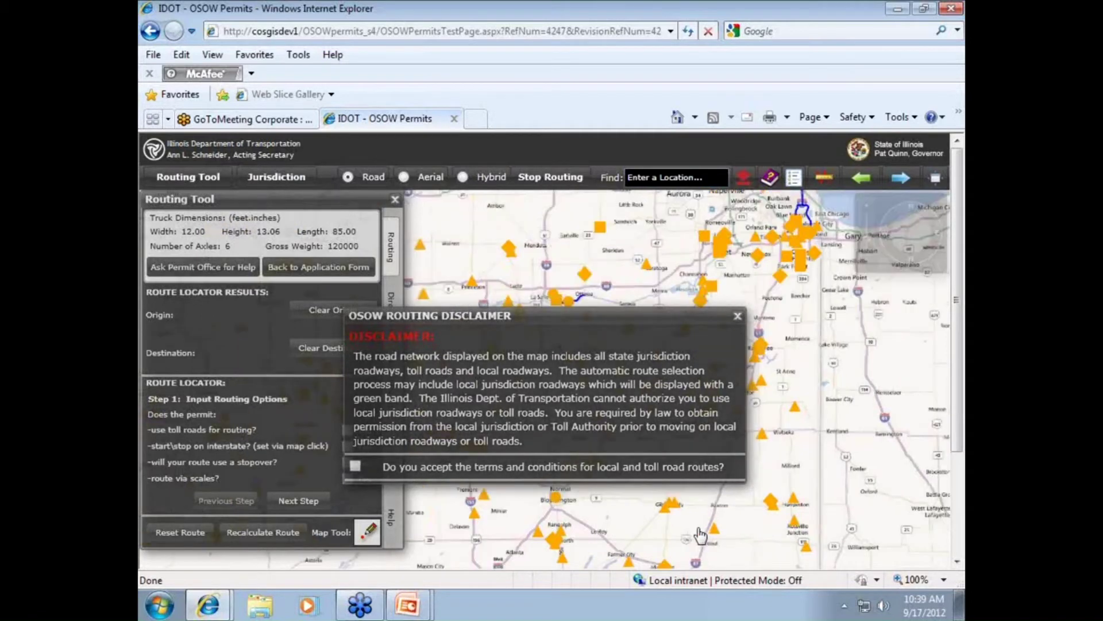
pyautogui.scroll(-2, 701, 534)
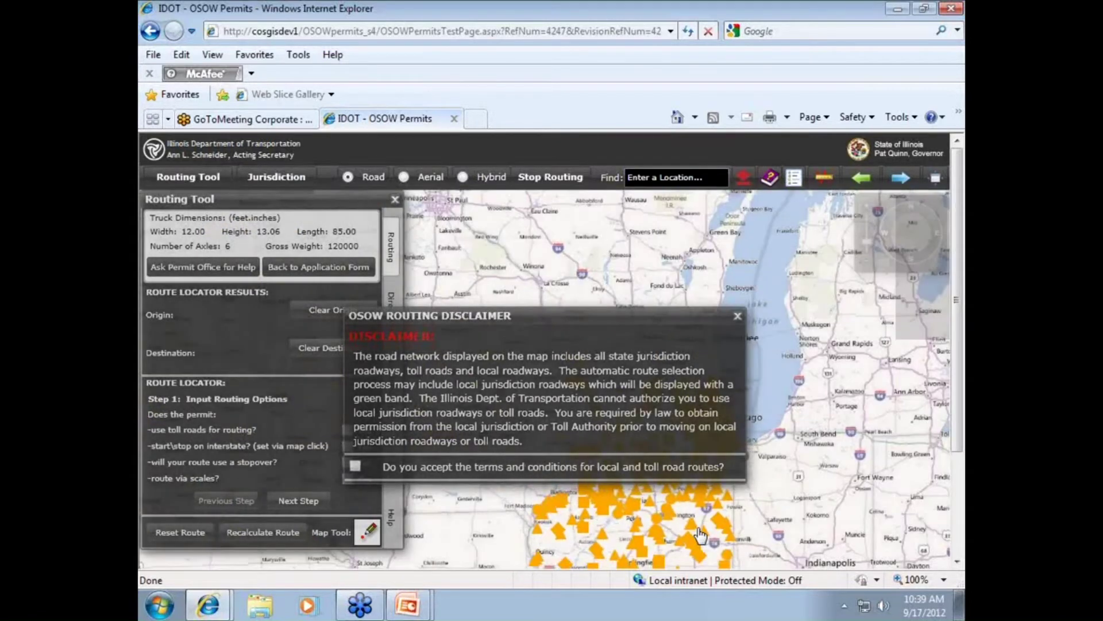
pyautogui.moveTo(830, 483); pyautogui.dragTo(829, 385)
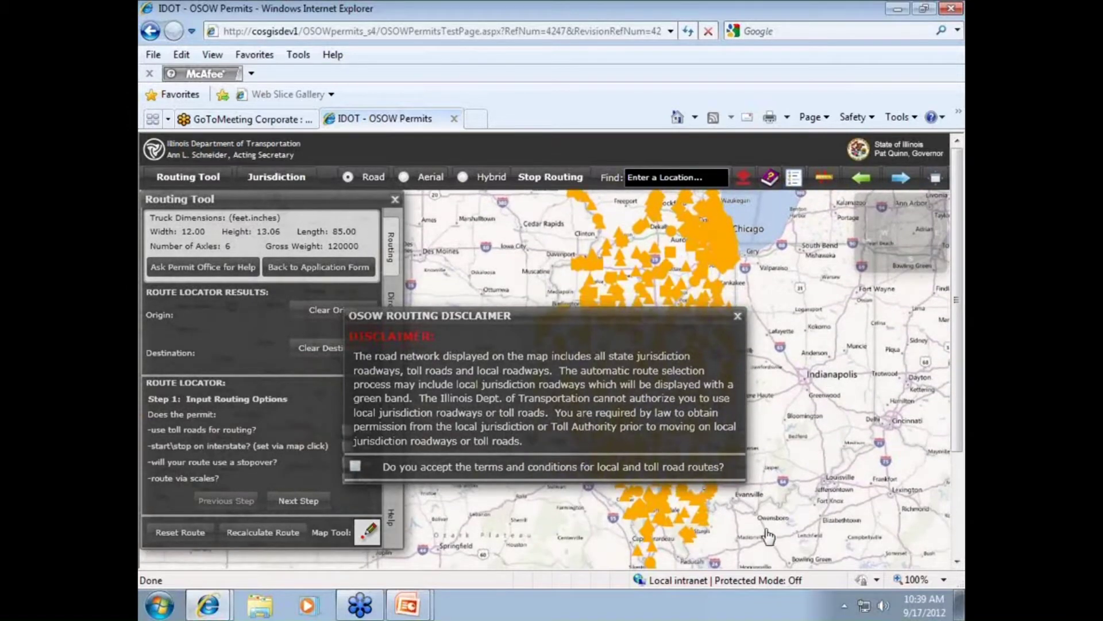
pyautogui.moveTo(508, 316)
pyautogui.mouseDown()
pyautogui.moveTo(560, 319)
pyautogui.moveTo(696, 394)
pyautogui.mouseUp()
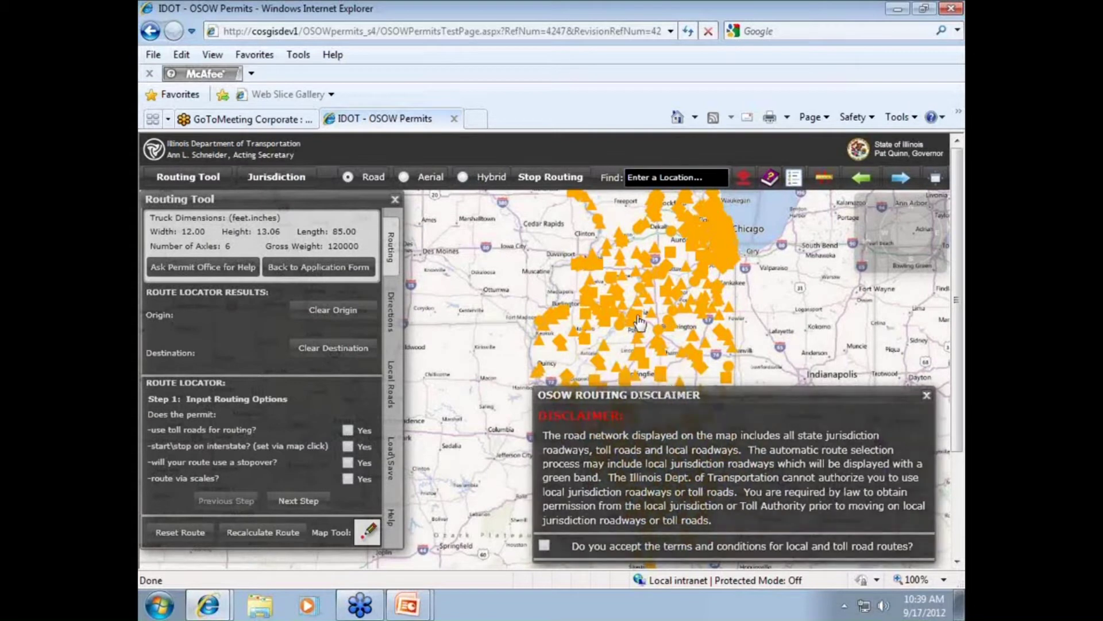
pyautogui.moveTo(639, 322)
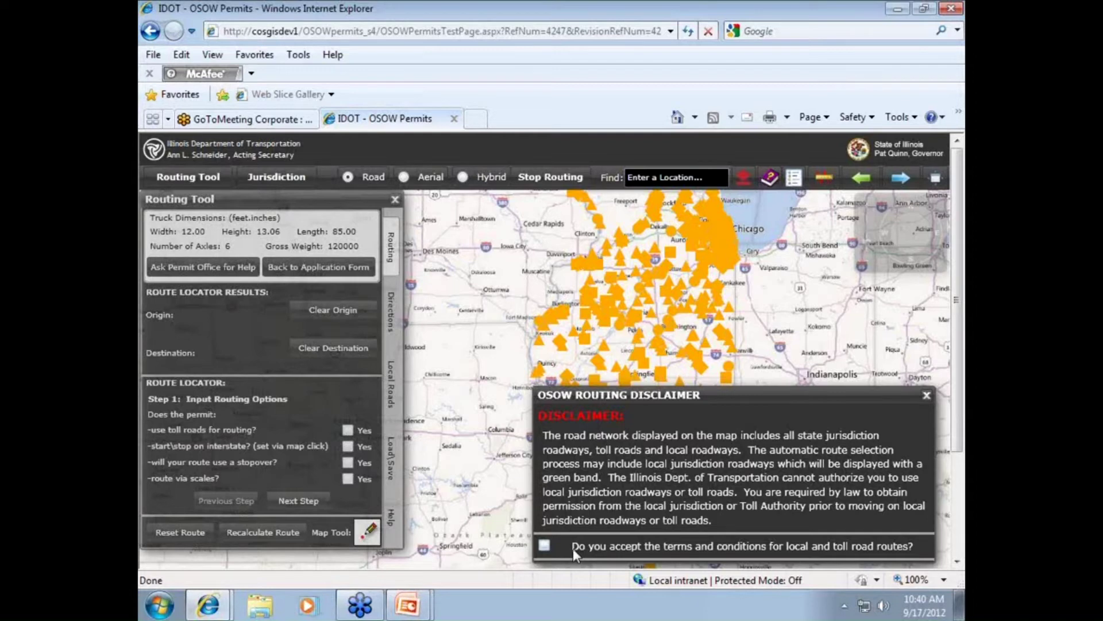
# Step: Accept the local and toll road terms in the disclaimer, then bring up the map legend
pyautogui.click(544, 546)
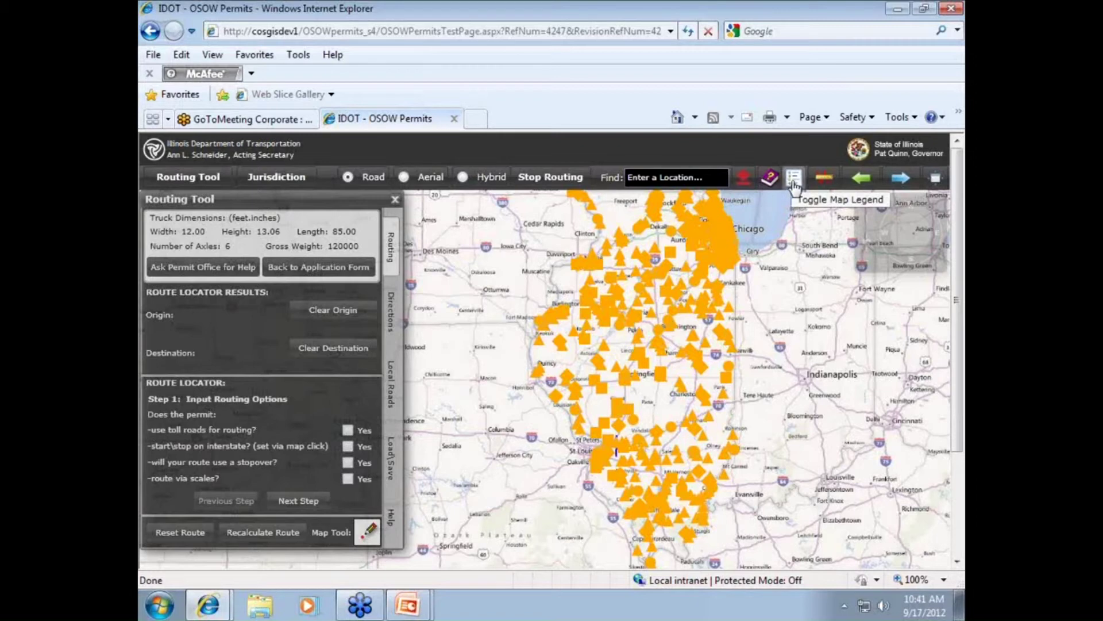
pyautogui.click(794, 181)
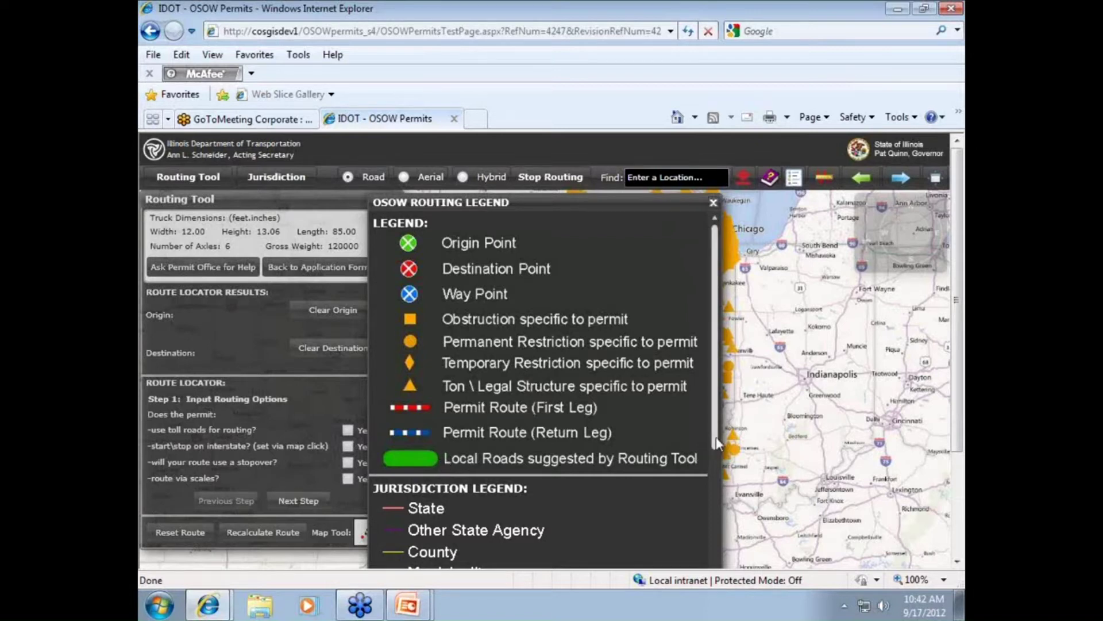
# Step: Scroll the Routing Legend down to the Jurisdiction and Bing road symbol sections
pyautogui.moveTo(716, 442); pyautogui.dragTo(726, 587)
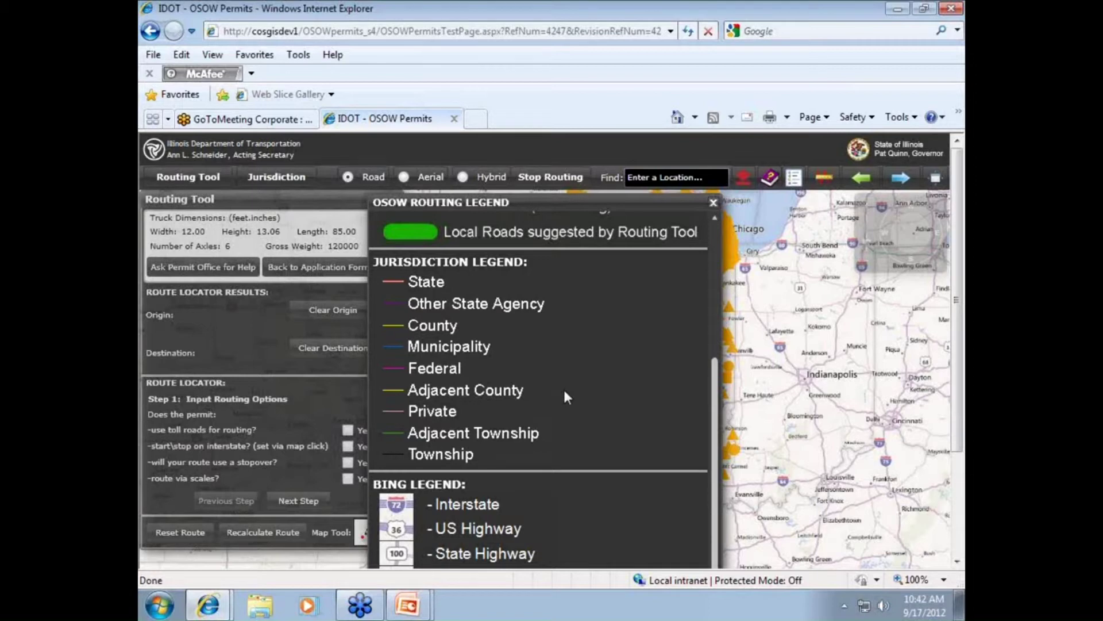
# Step: Close the legend and search the map for 'orland park'
pyautogui.click(713, 203)
pyautogui.moveTo(714, 209)
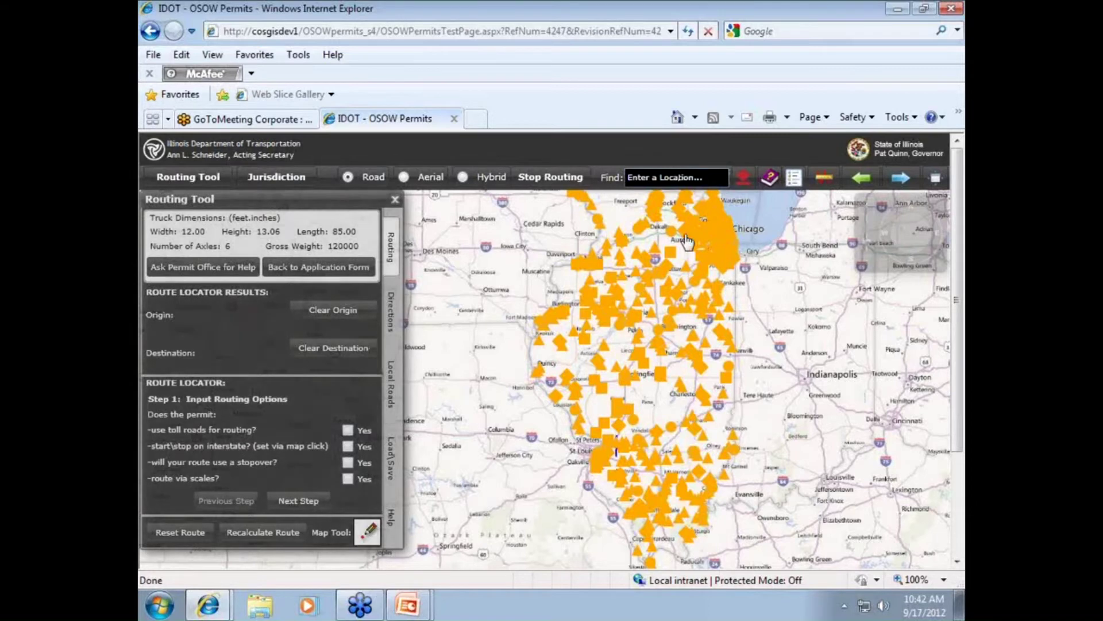
pyautogui.click(693, 178)
pyautogui.write('orland park')
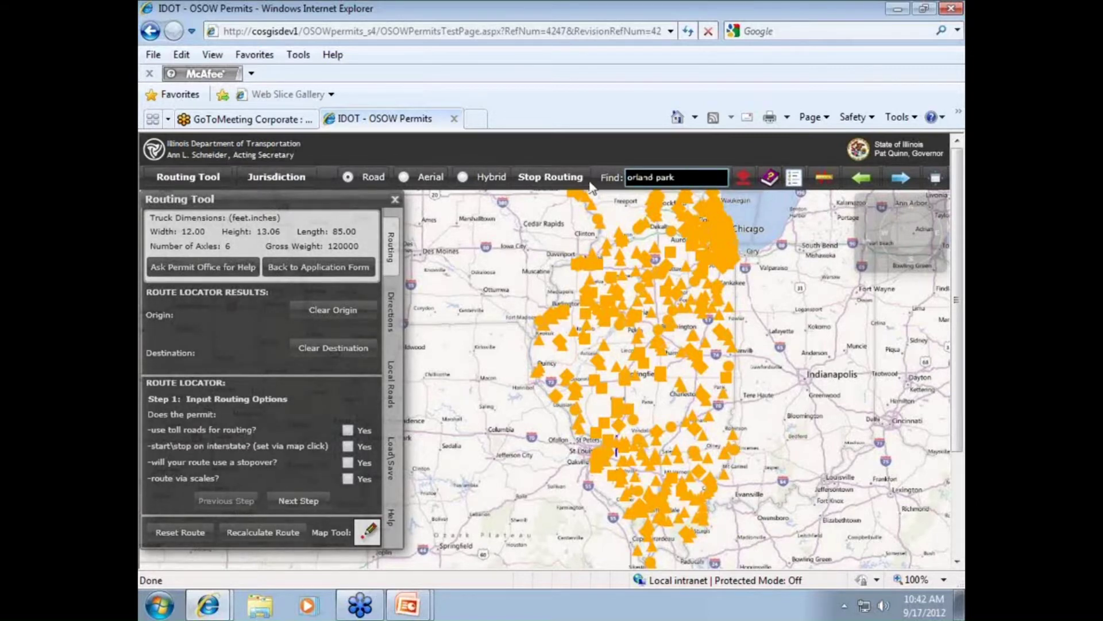
pyautogui.press('Return')
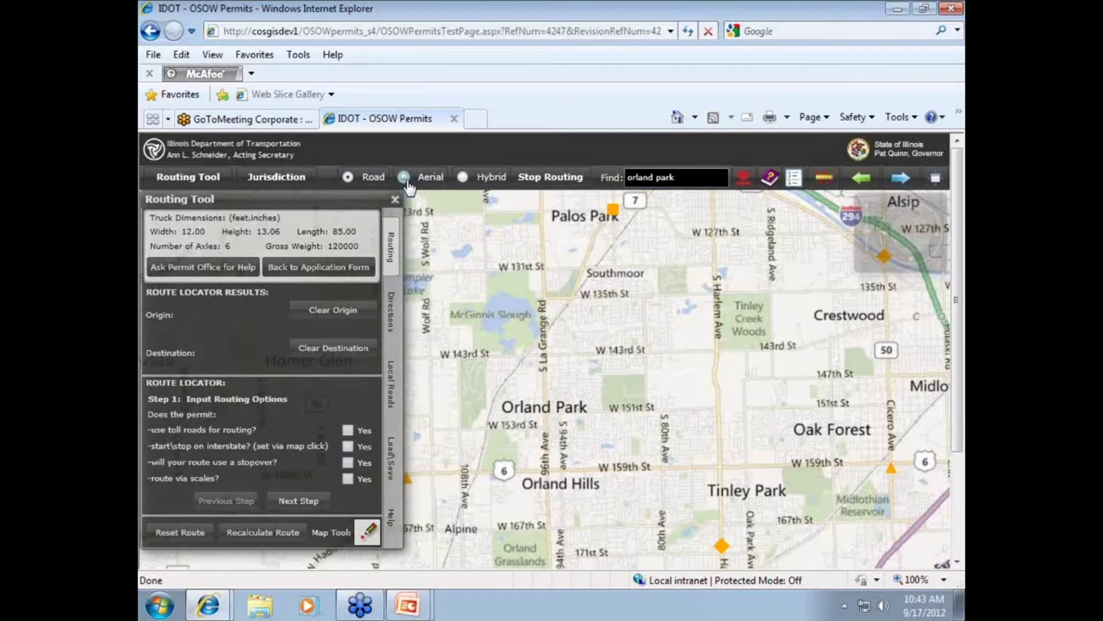
pyautogui.click(404, 177)
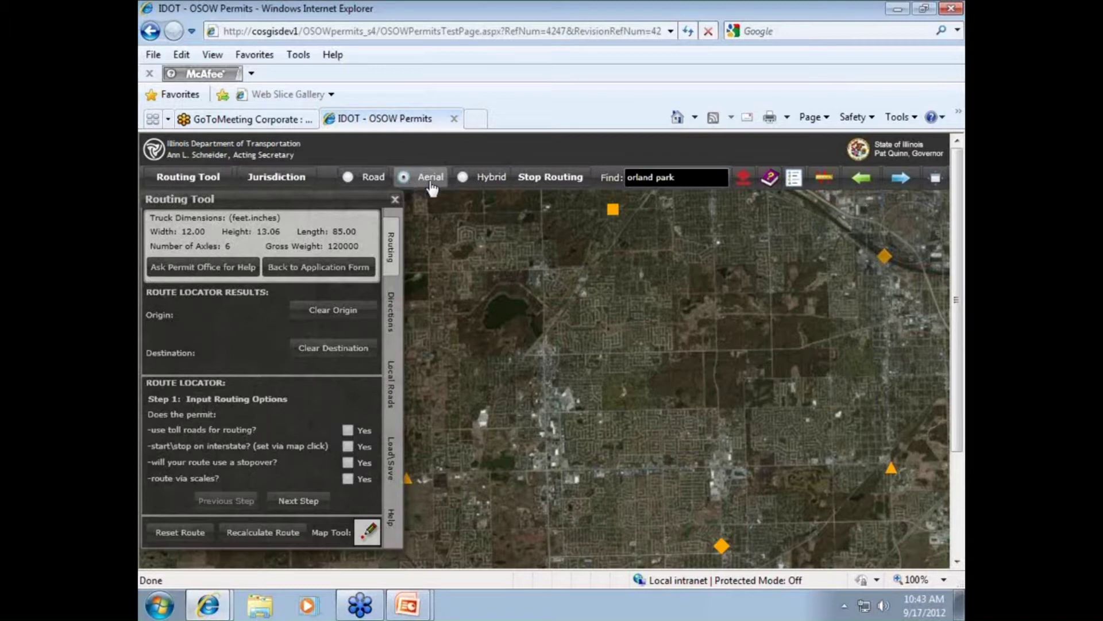
pyautogui.click(462, 178)
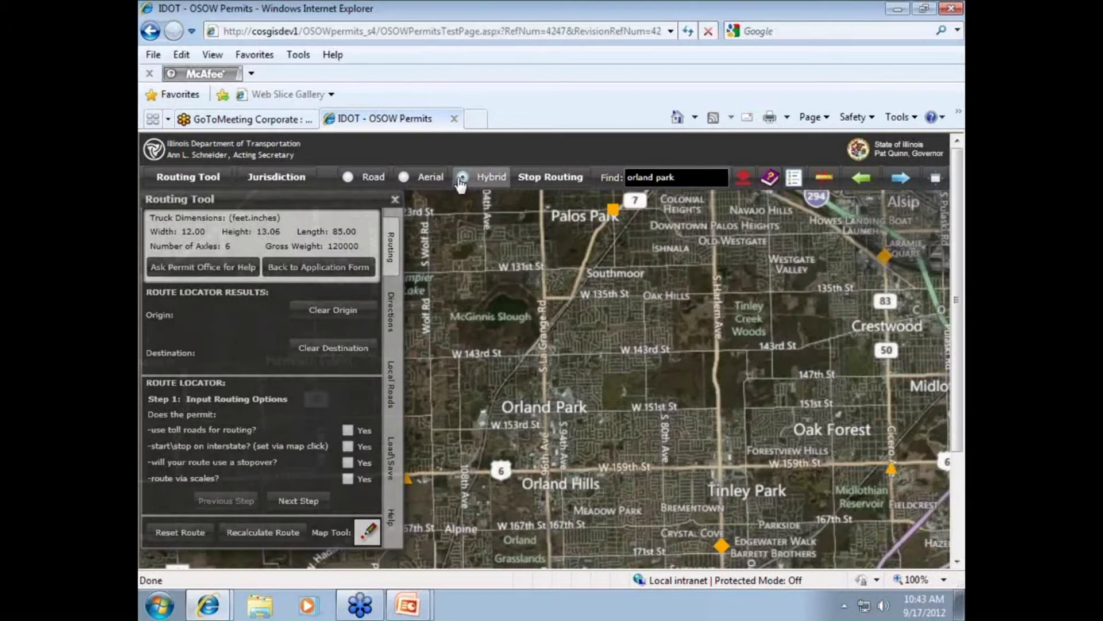
pyautogui.click(347, 181)
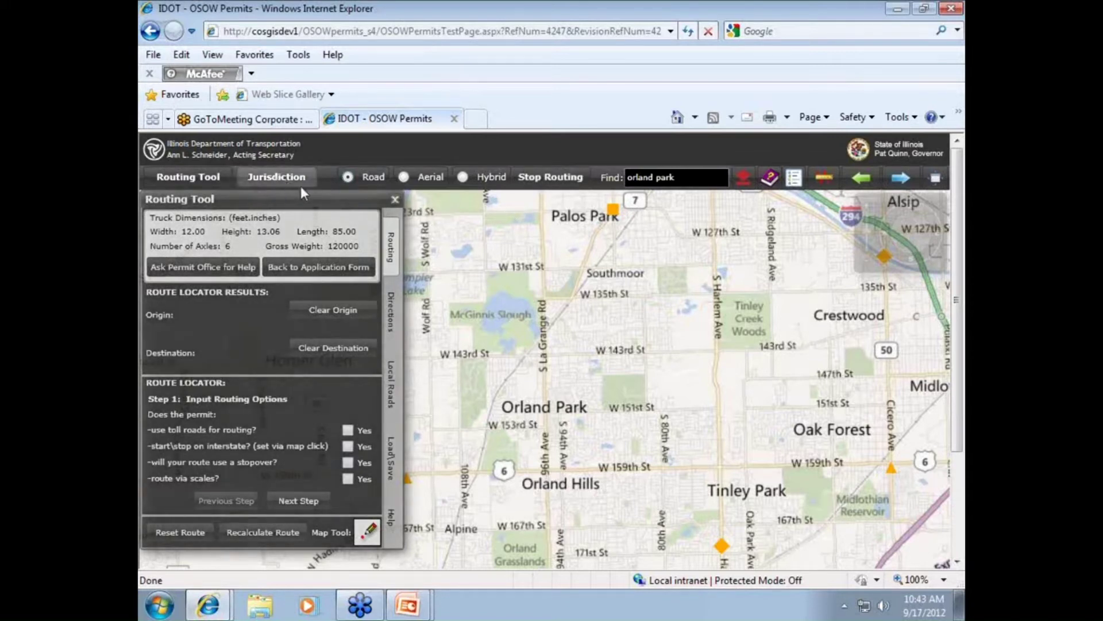
# Step: Zoom in on central Orland Park, switching the Jurisdiction road layer on and back off
pyautogui.scroll(1, 562, 435)
pyautogui.scroll(2, 562, 435)
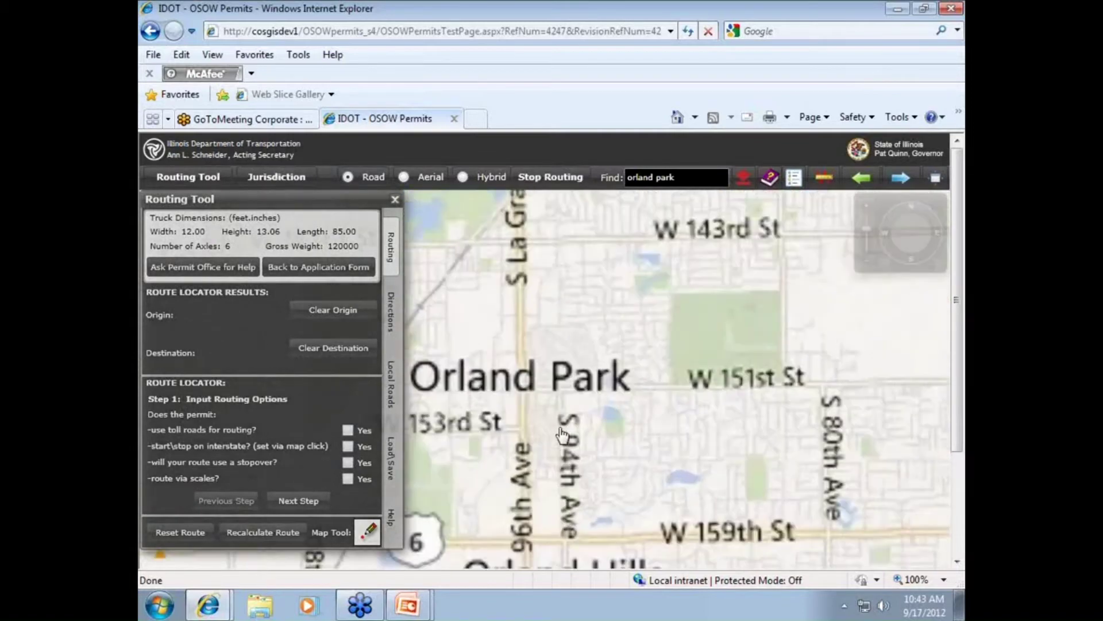
pyautogui.click(270, 177)
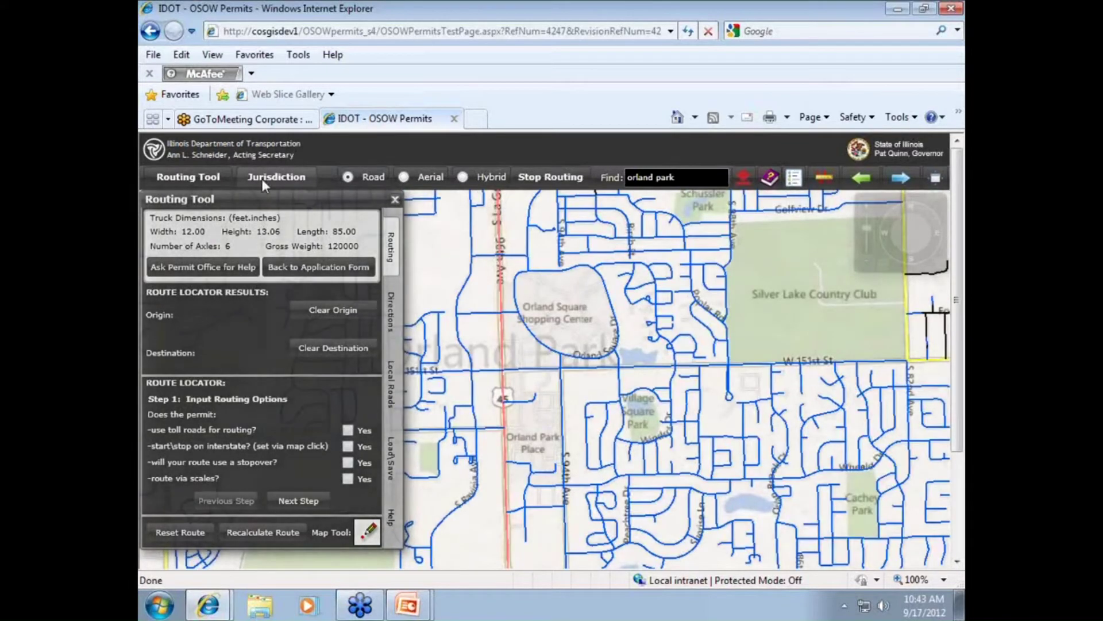
pyautogui.scroll(1, 566, 428)
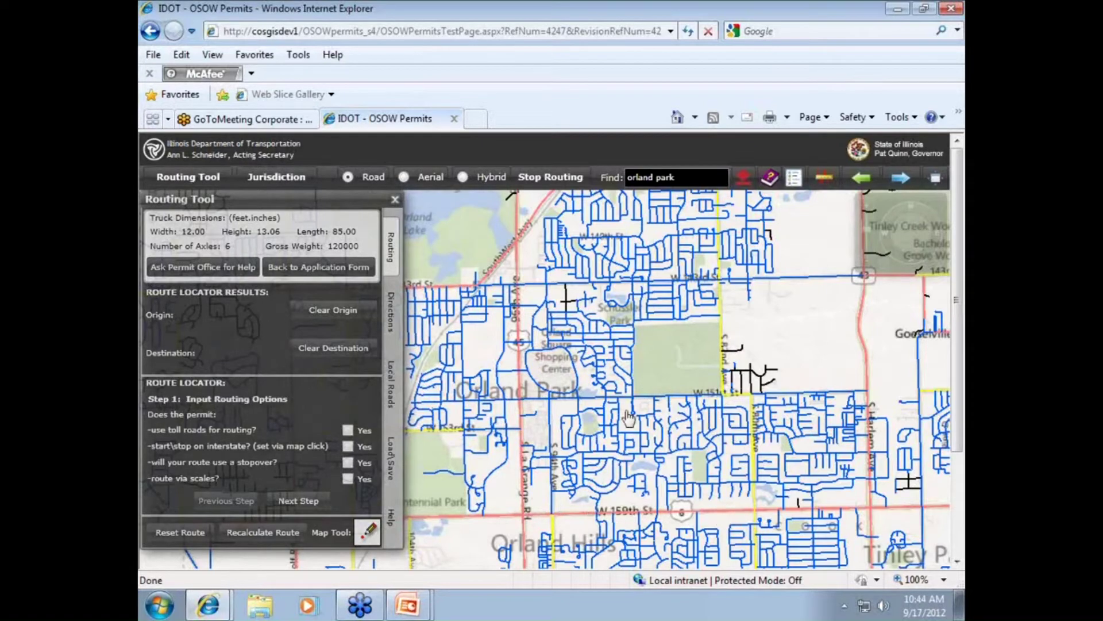
pyautogui.click(271, 177)
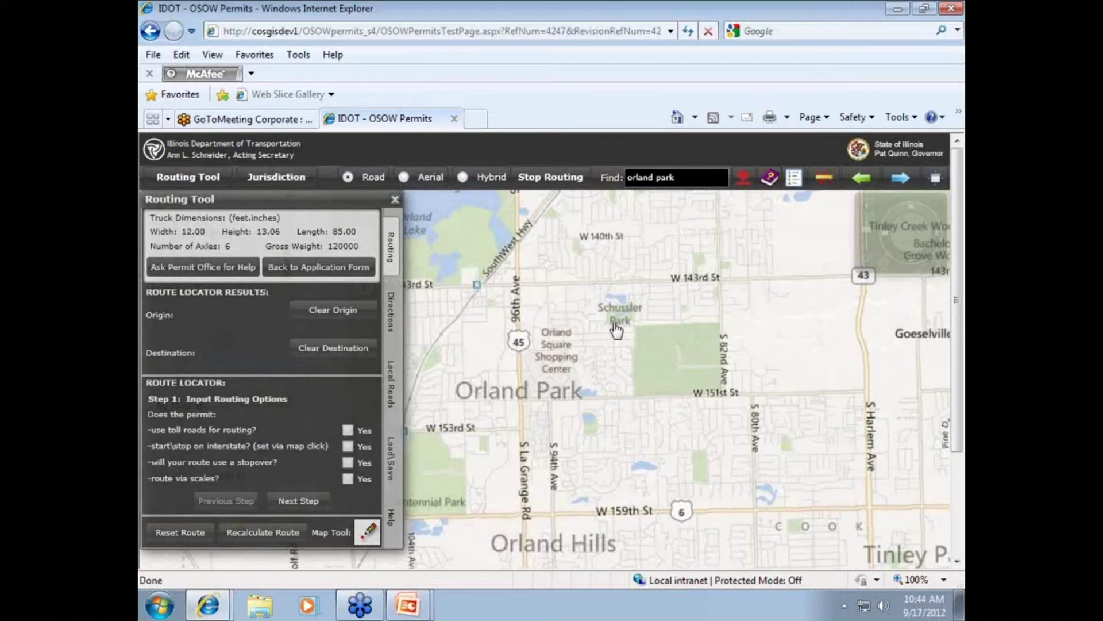
# Step: Search the map for the Springfield street address on S Dirksen Pkwy
pyautogui.tripleClick(687, 177)
pyautogui.write('2')
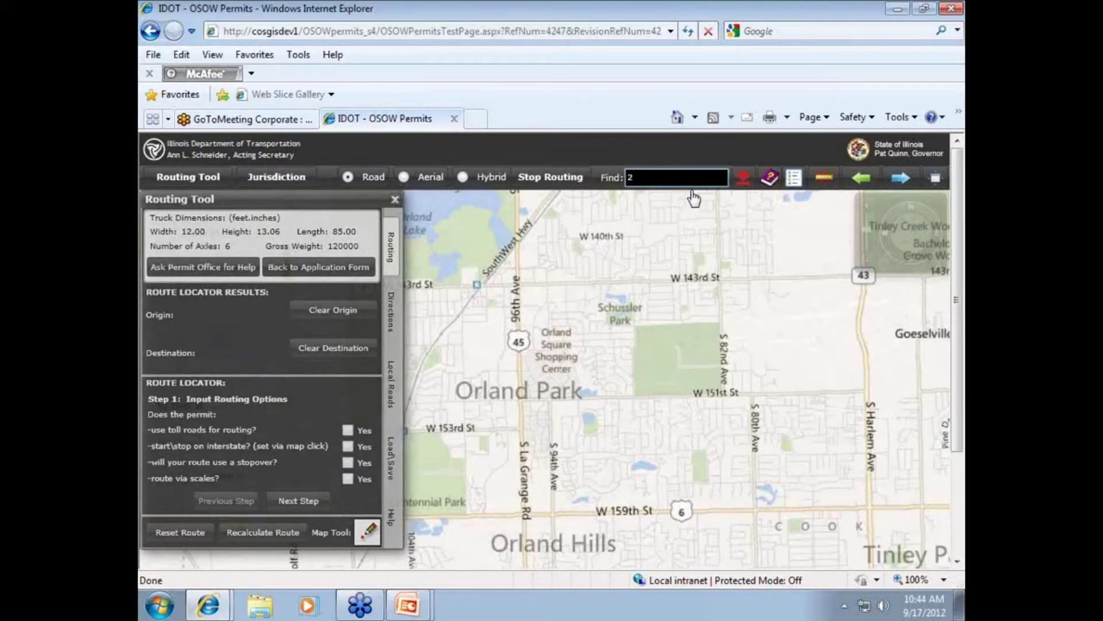
pyautogui.write('200')
pyautogui.write(' s dirksen p')
pyautogui.write('kw')
pyautogui.write('y.,')
pyautogui.write(' springfield')
pyautogui.press('Return')
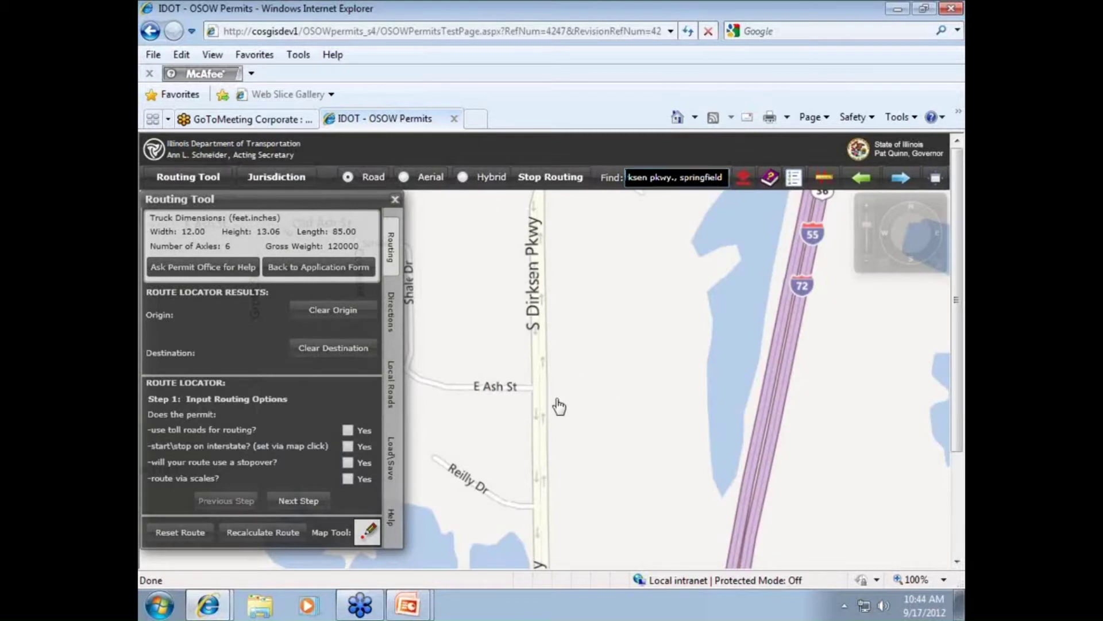
pyautogui.scroll(-2, 559, 407)
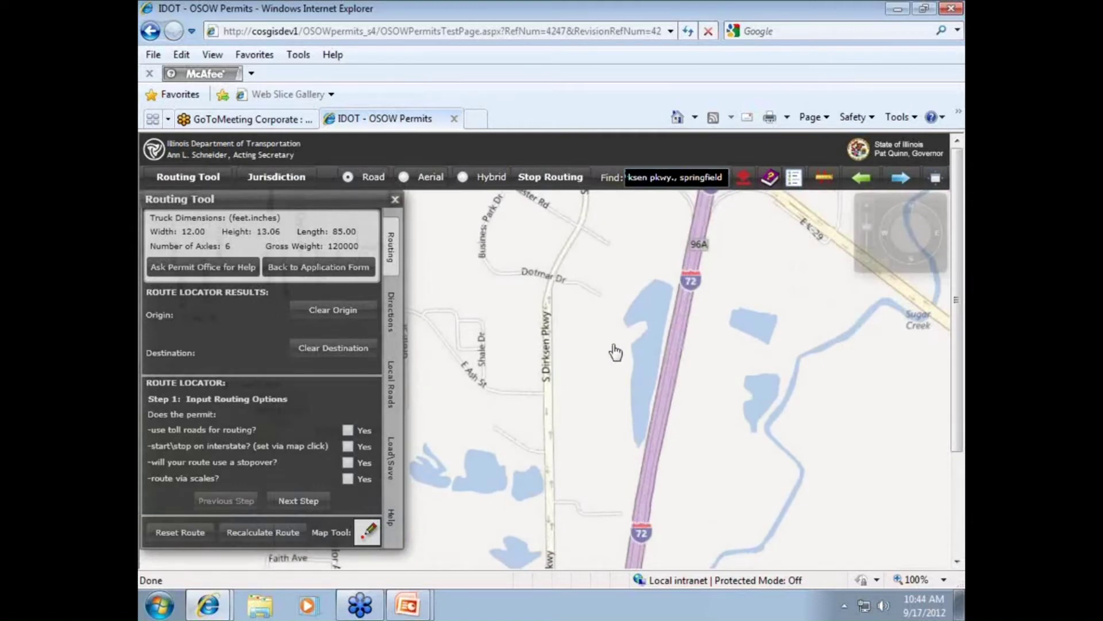
# Step: Replace the search text with 'orland park' and search again
pyautogui.click(661, 179)
pyautogui.doubleClick(659, 179)
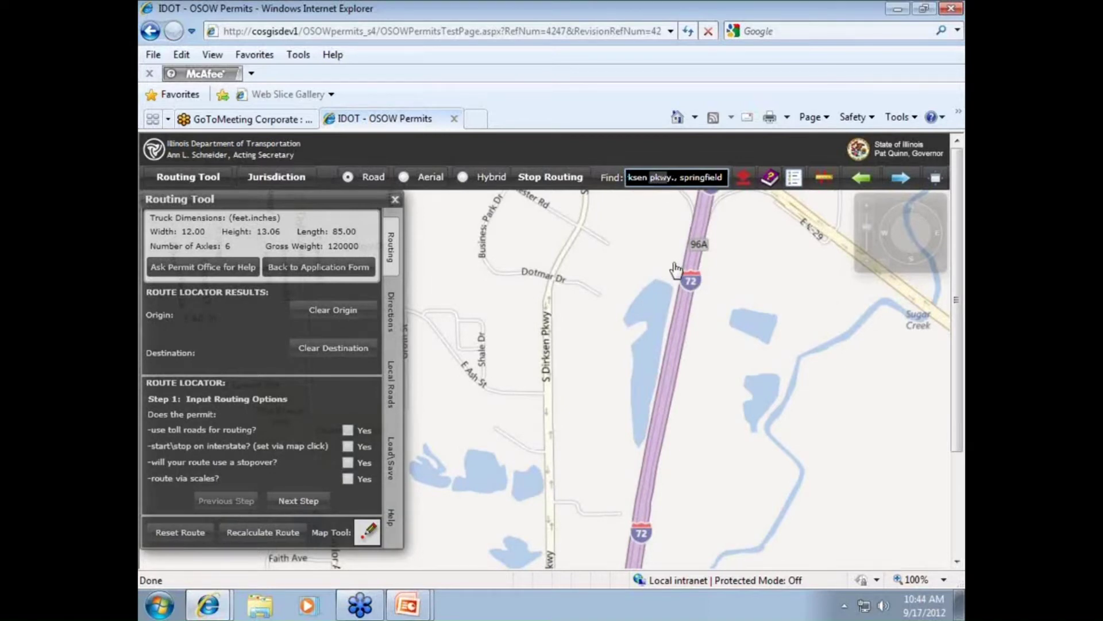
pyautogui.moveTo(723, 177); pyautogui.dragTo(605, 171)
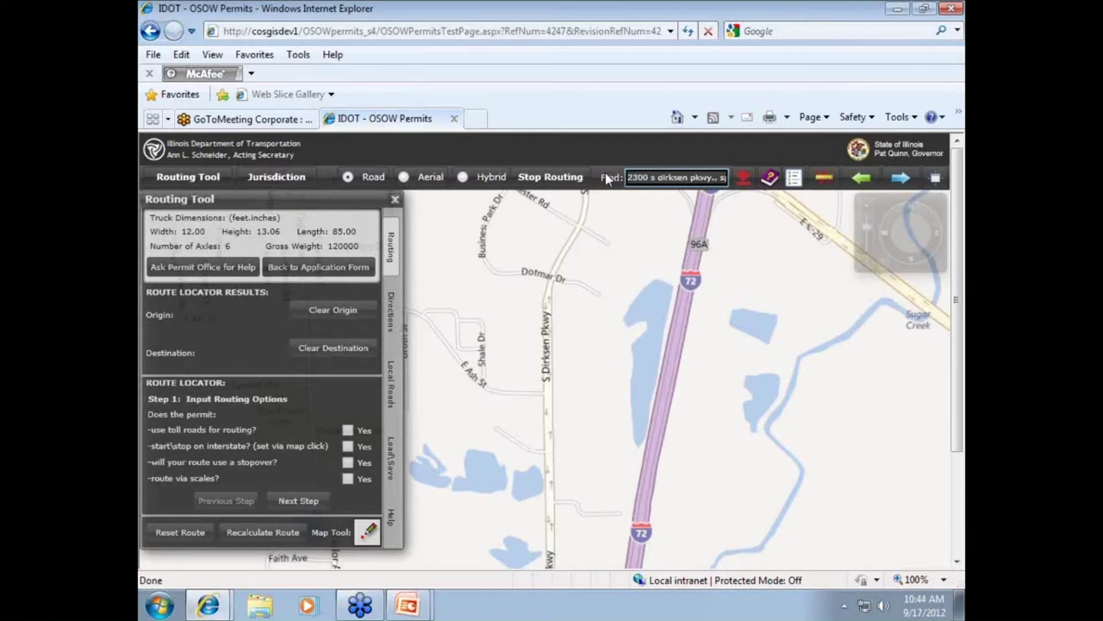
pyautogui.write('orland park')
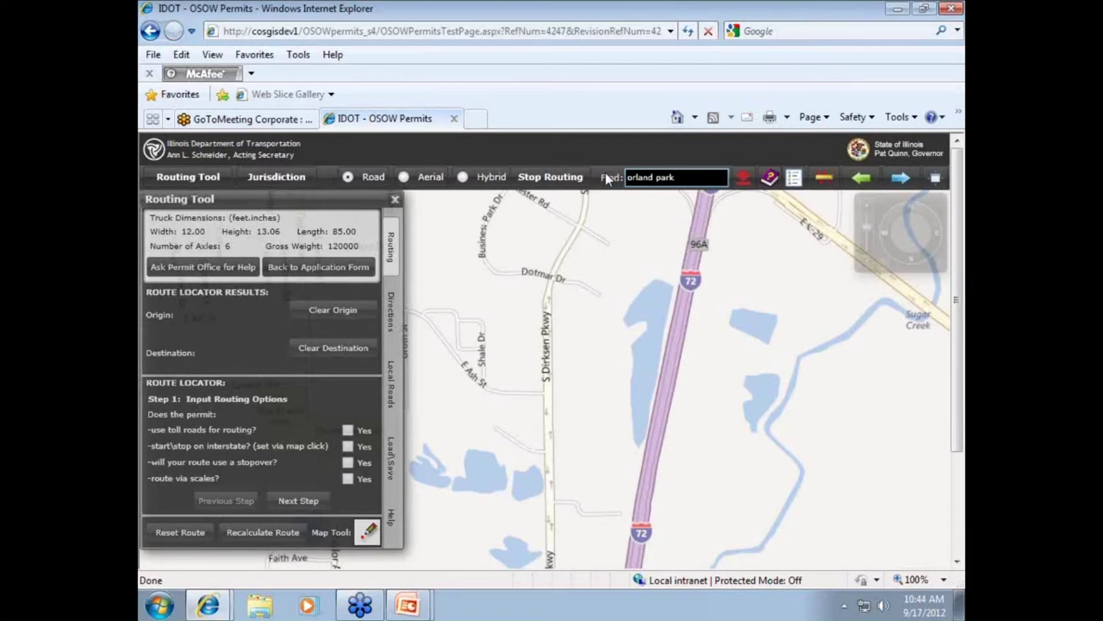
pyautogui.press('Return')
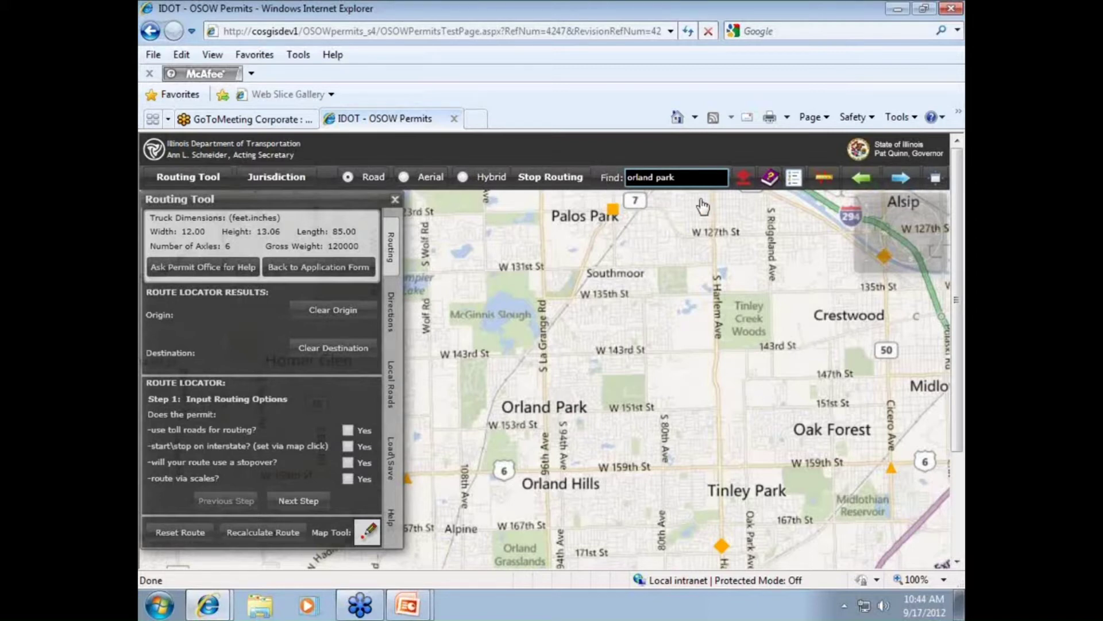
# Step: Add the Springfield S Dirksen Pkwy address as a bookmark, select it, and close Bookmarks
pyautogui.click(765, 181)
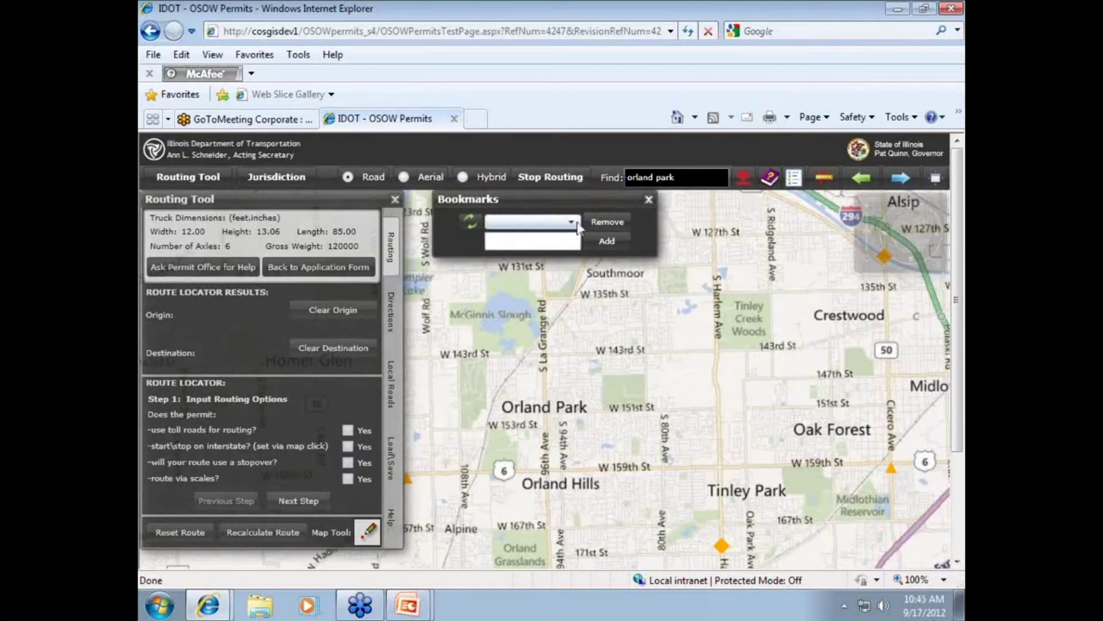
pyautogui.click(546, 240)
pyautogui.write('2300 s dirkse')
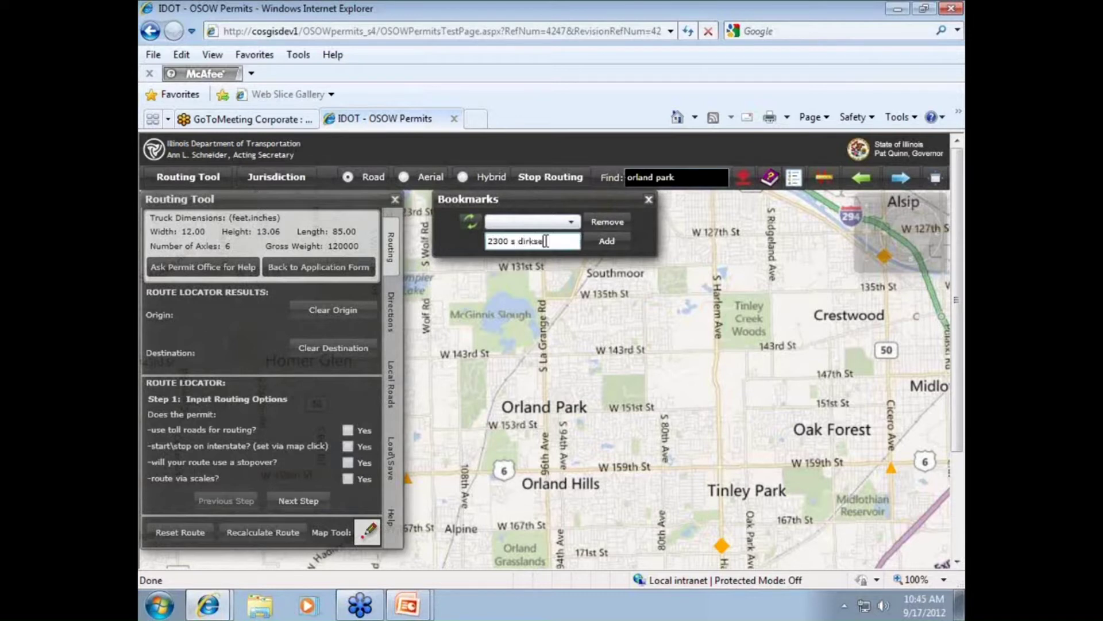
pyautogui.write('n pkwy, springfield')
pyautogui.click(613, 247)
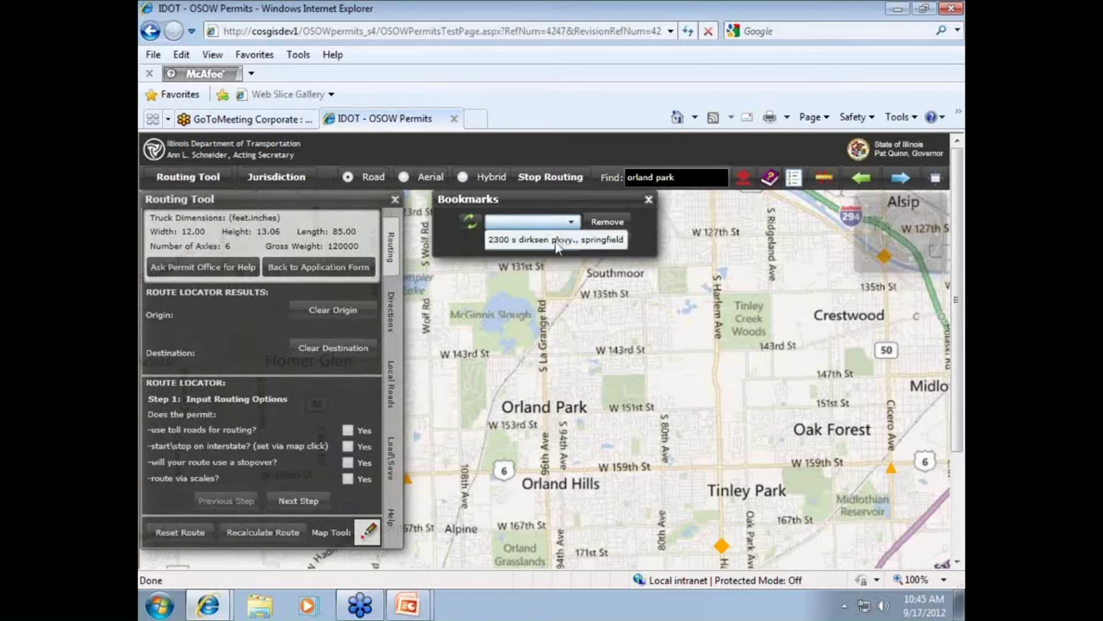
pyautogui.click(566, 240)
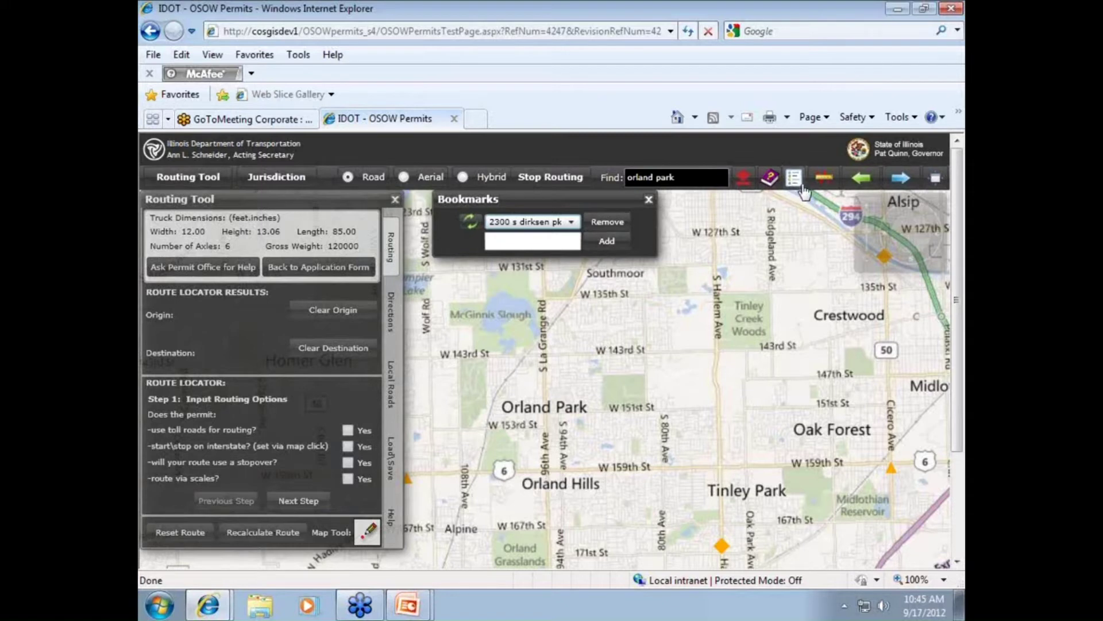
pyautogui.click(648, 199)
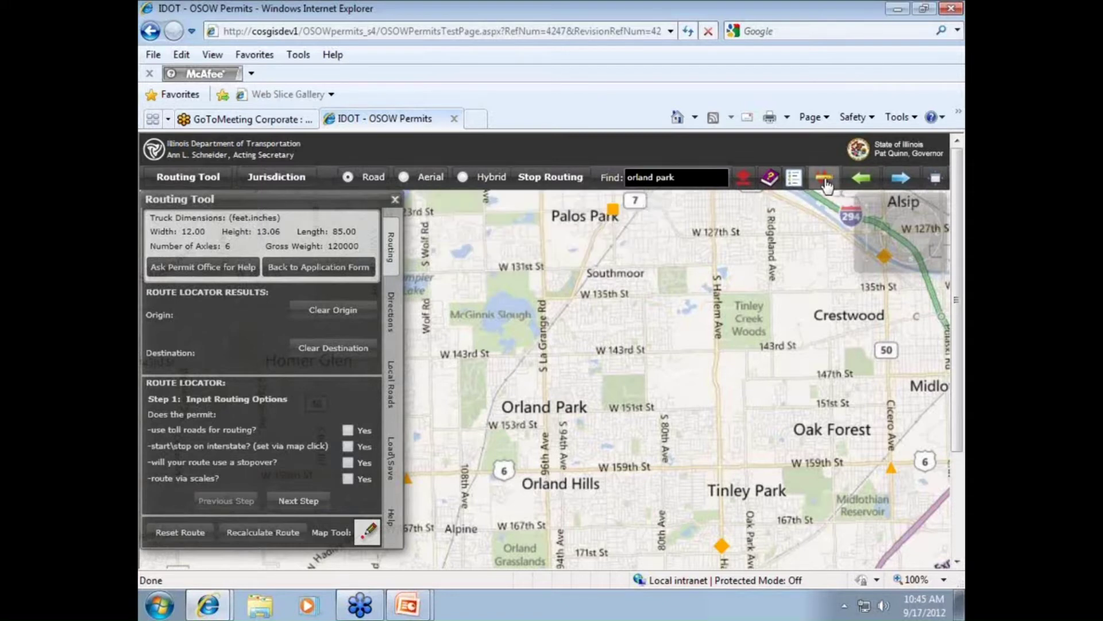
pyautogui.click(770, 178)
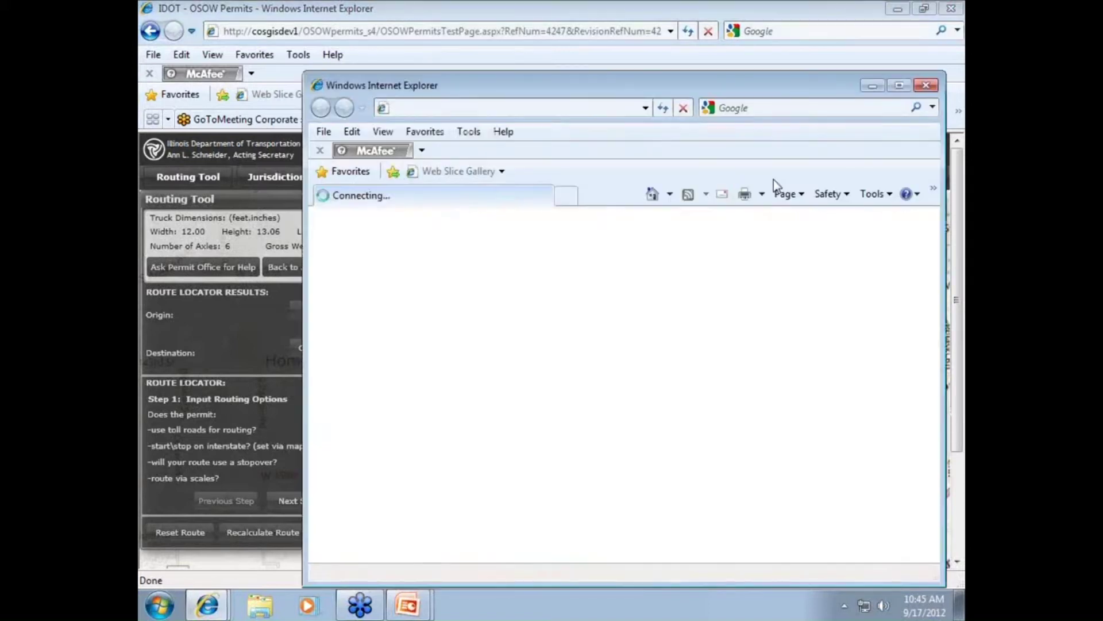
pyautogui.scroll(-8, 612, 296)
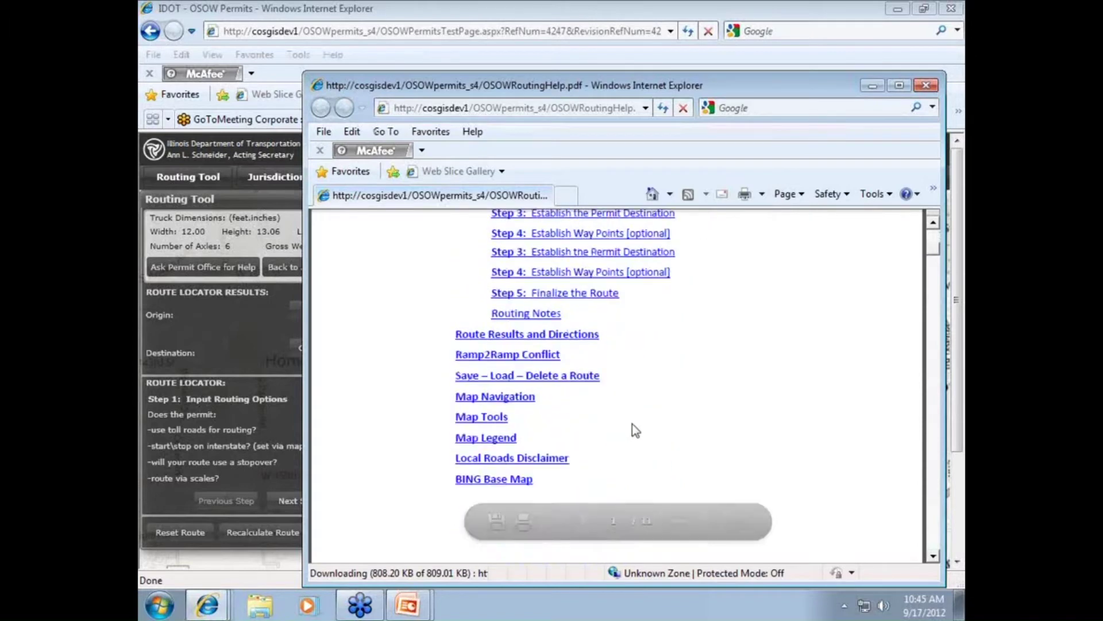
pyautogui.scroll(4, 632, 428)
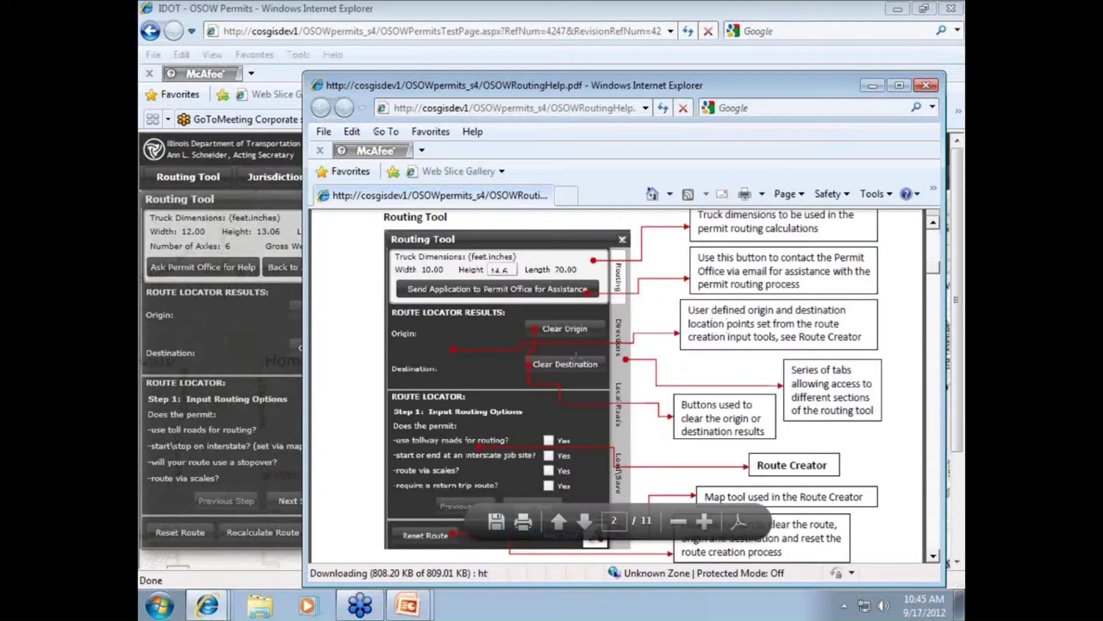
pyautogui.click(925, 85)
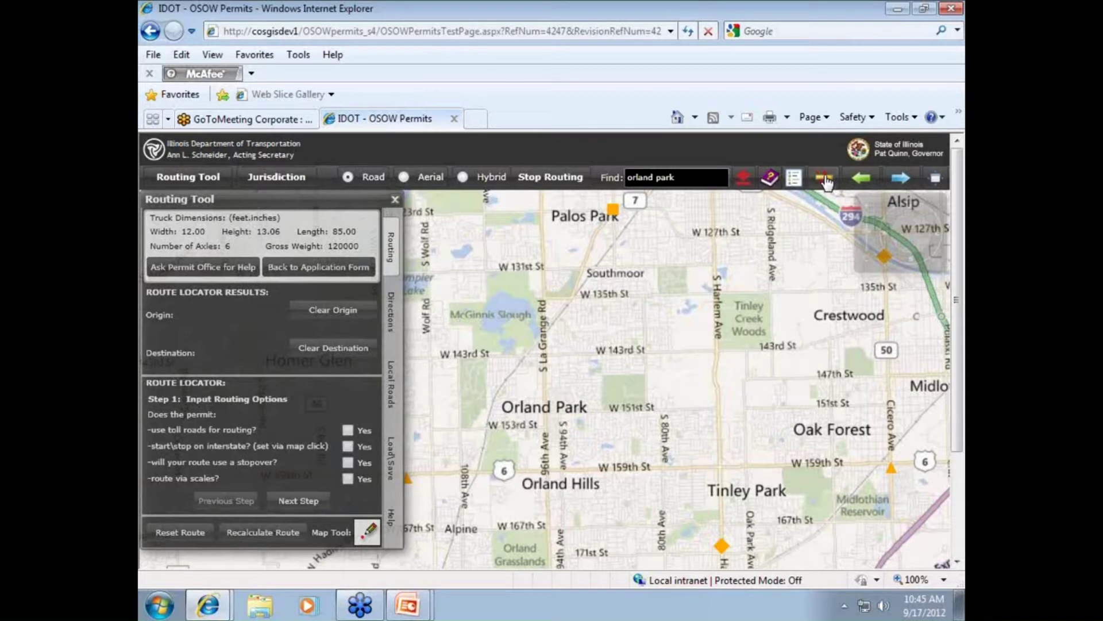
# Step: Measure the 6.11-mile route from 96th Ave and W 143rd St to Harlem Ave, then clear it
pyautogui.scroll(1, 546, 400)
pyautogui.scroll(1, 545, 400)
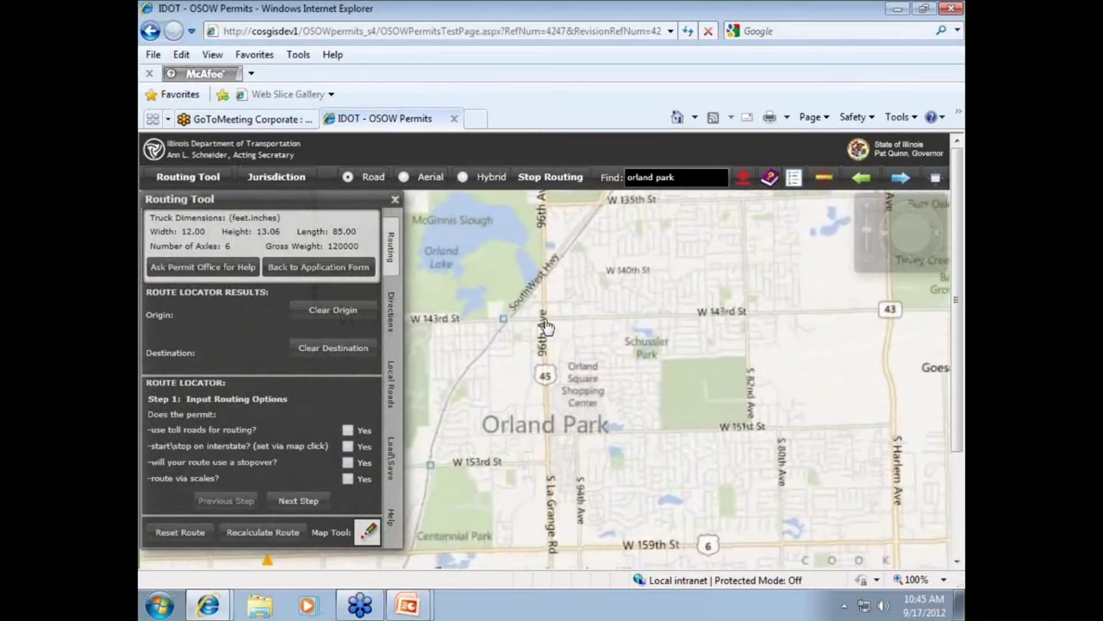
pyautogui.moveTo(546, 327)
pyautogui.mouseDown()
pyautogui.moveTo(552, 557)
pyautogui.moveTo(901, 550)
pyautogui.moveTo(896, 431)
pyautogui.mouseUp()
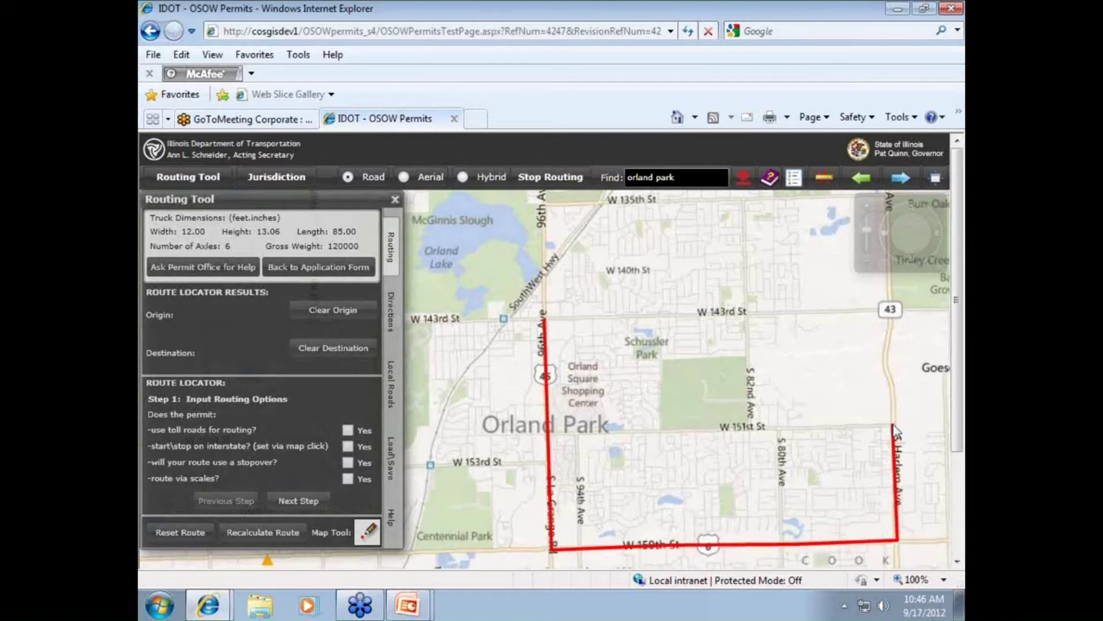
pyautogui.moveTo(896, 431); pyautogui.dragTo(896, 431)
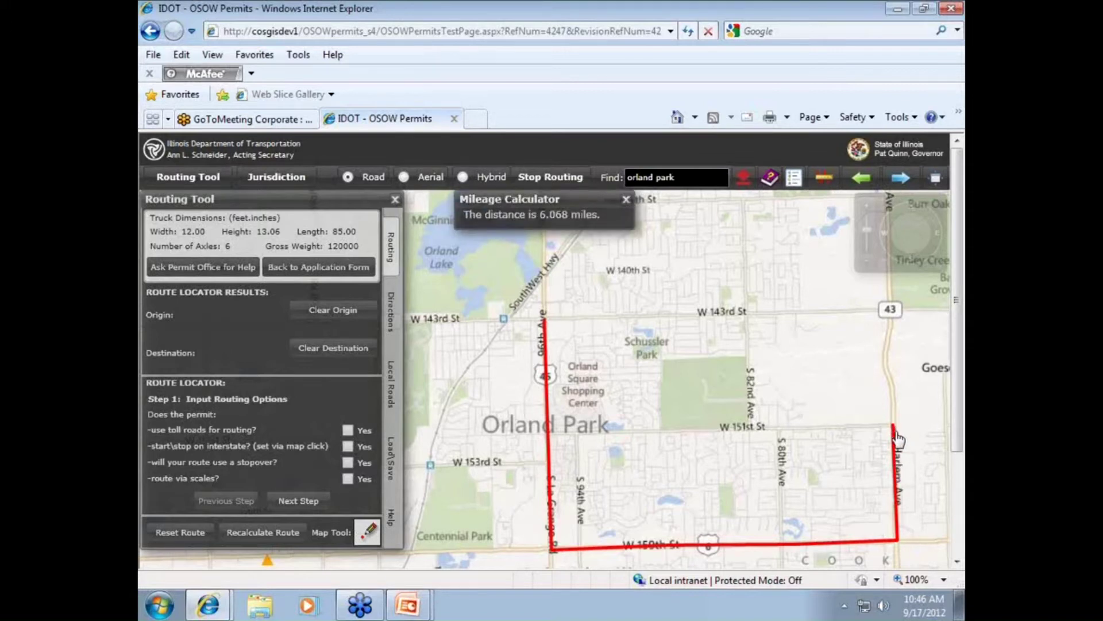
pyautogui.click(895, 432)
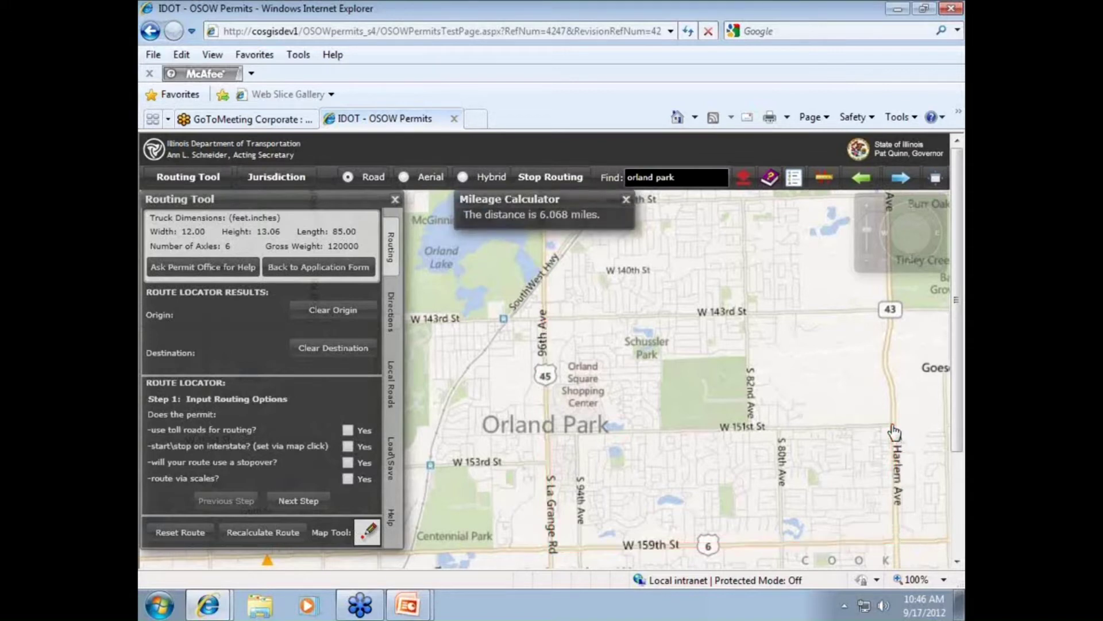
pyautogui.click(894, 431)
pyautogui.moveTo(544, 314)
pyautogui.mouseDown()
pyautogui.moveTo(554, 554)
pyautogui.moveTo(920, 558)
pyautogui.moveTo(898, 546)
pyautogui.moveTo(893, 426)
pyautogui.mouseUp()
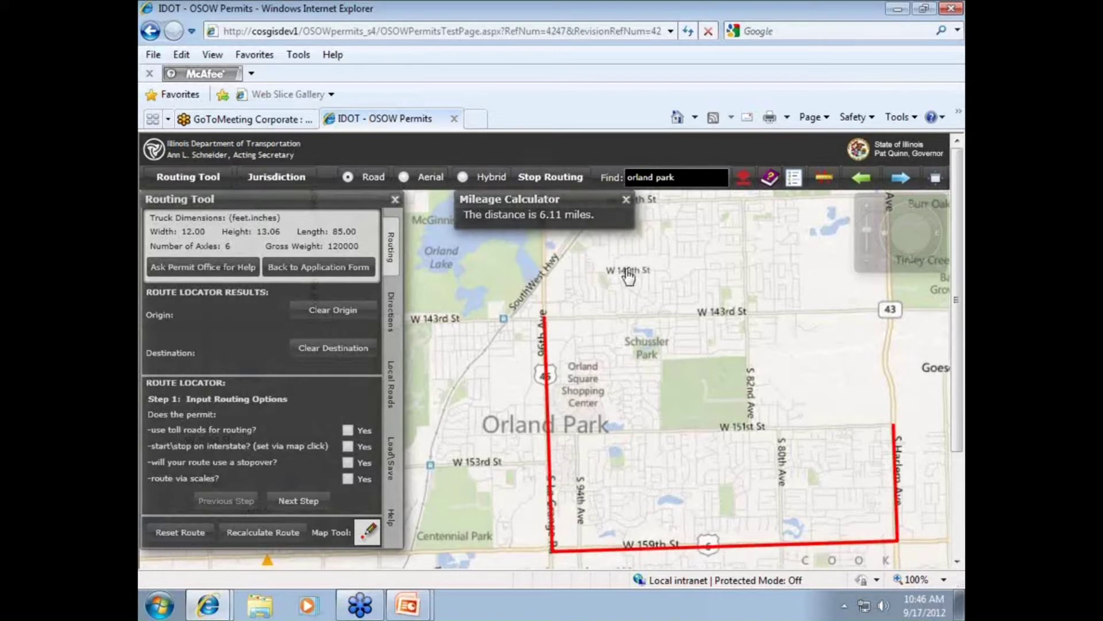
pyautogui.click(628, 201)
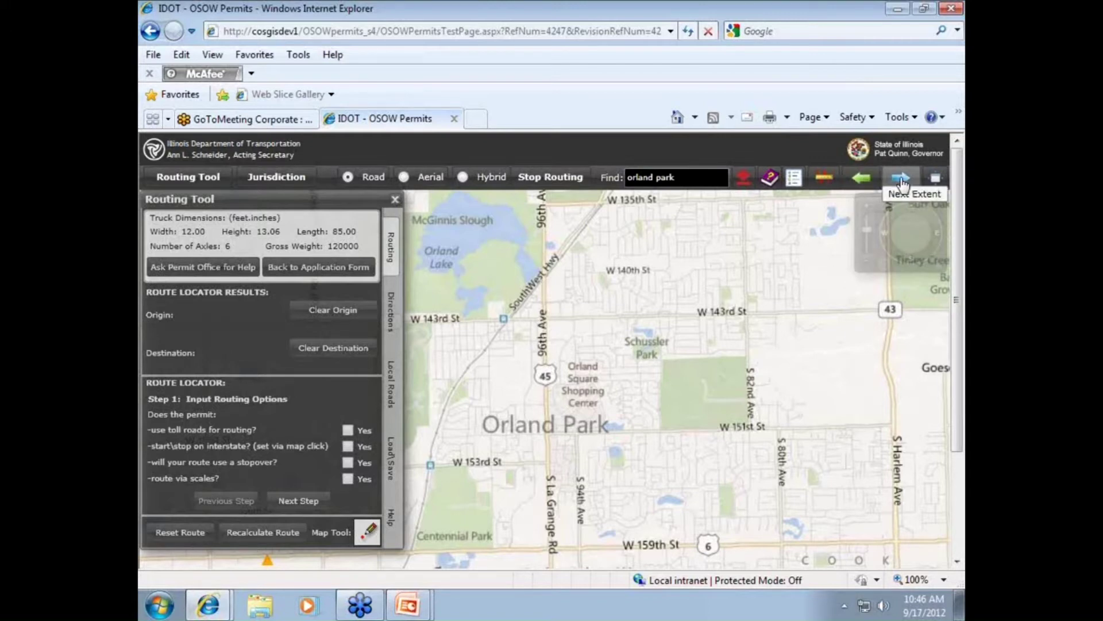
pyautogui.click(866, 185)
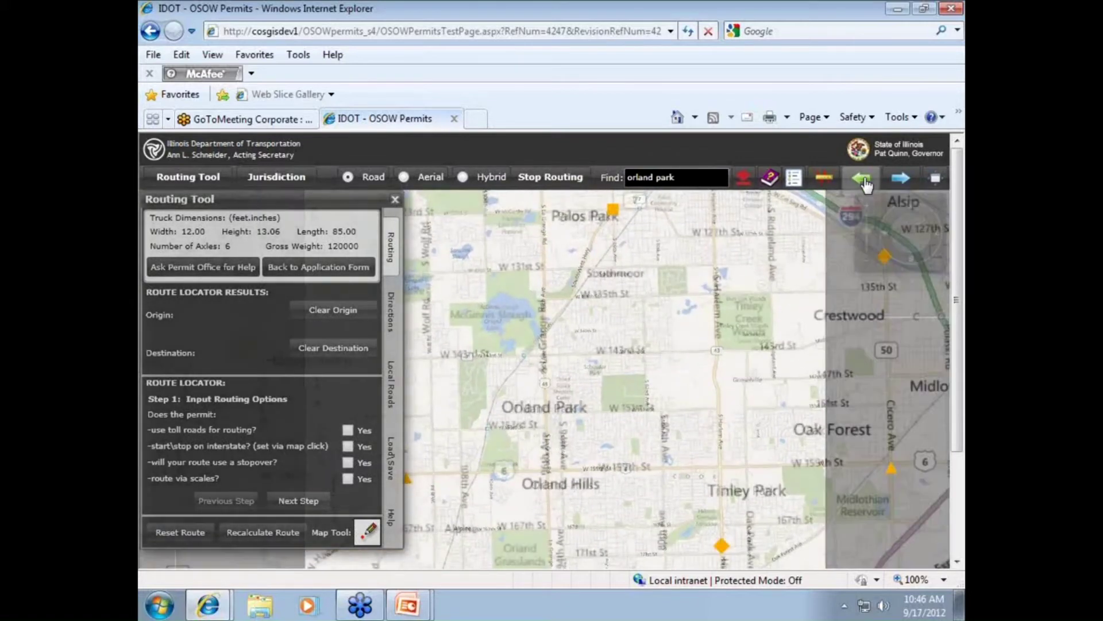
pyautogui.click(898, 185)
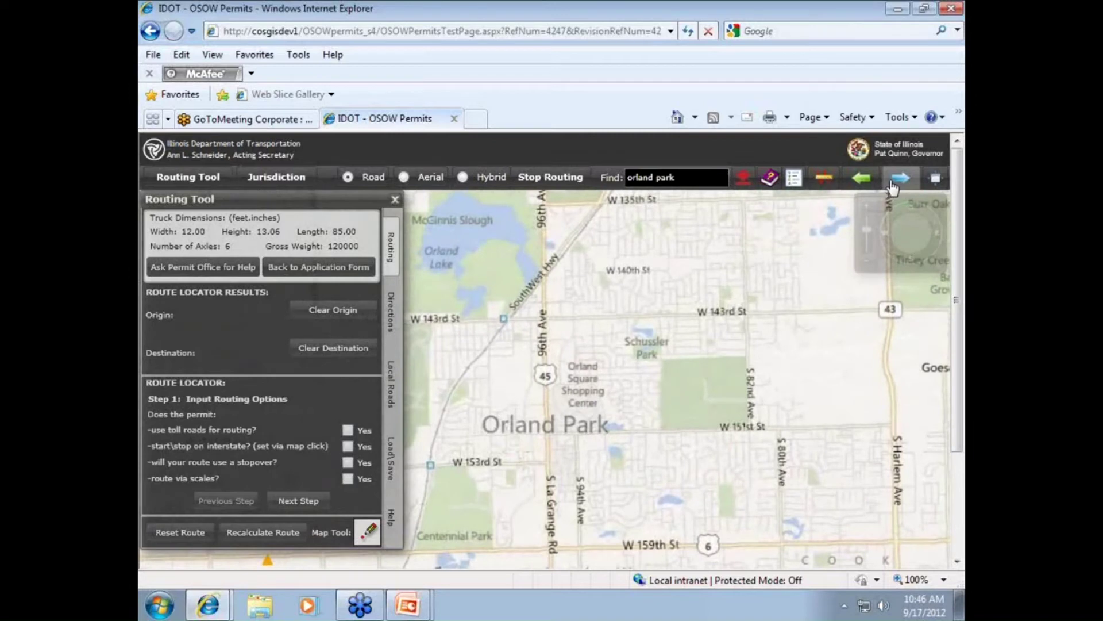
pyautogui.click(866, 183)
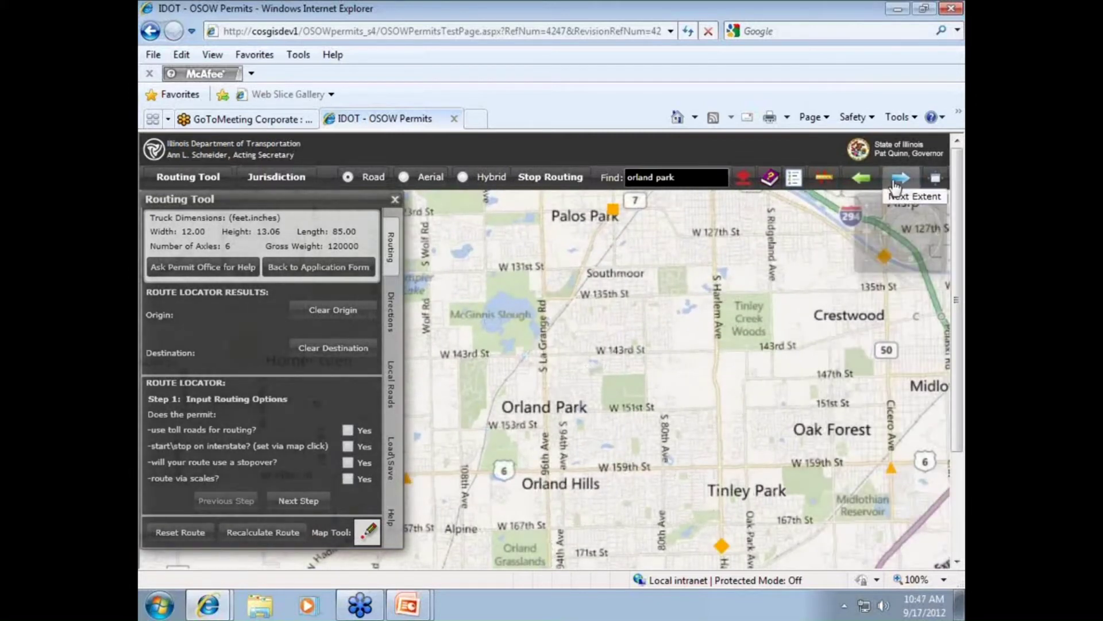
pyautogui.click(896, 183)
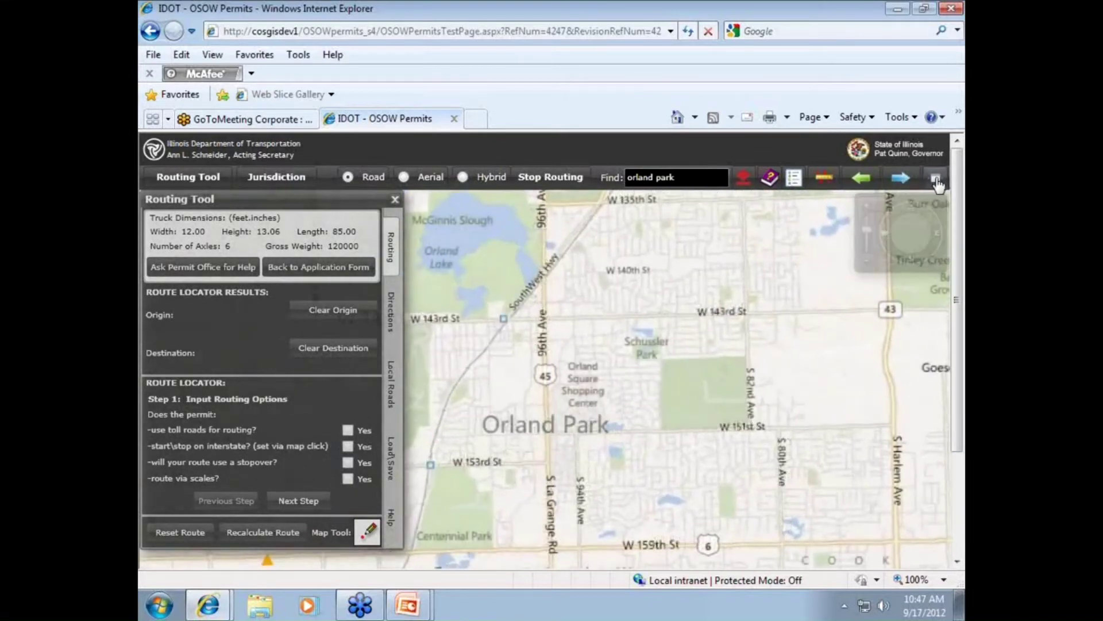
pyautogui.press('F11')
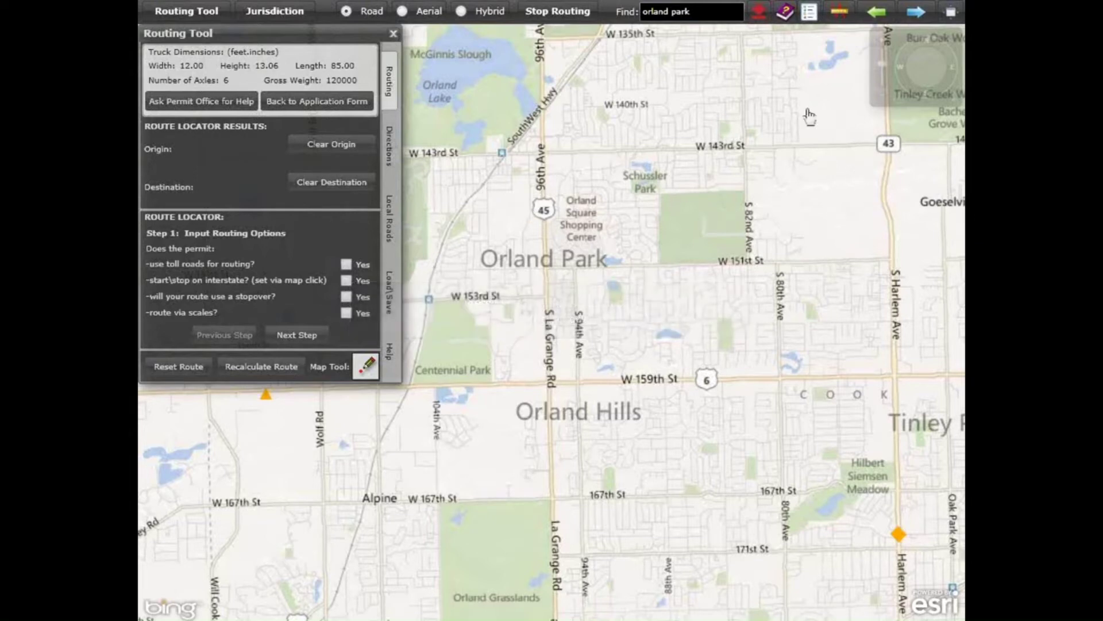
pyautogui.click(951, 16)
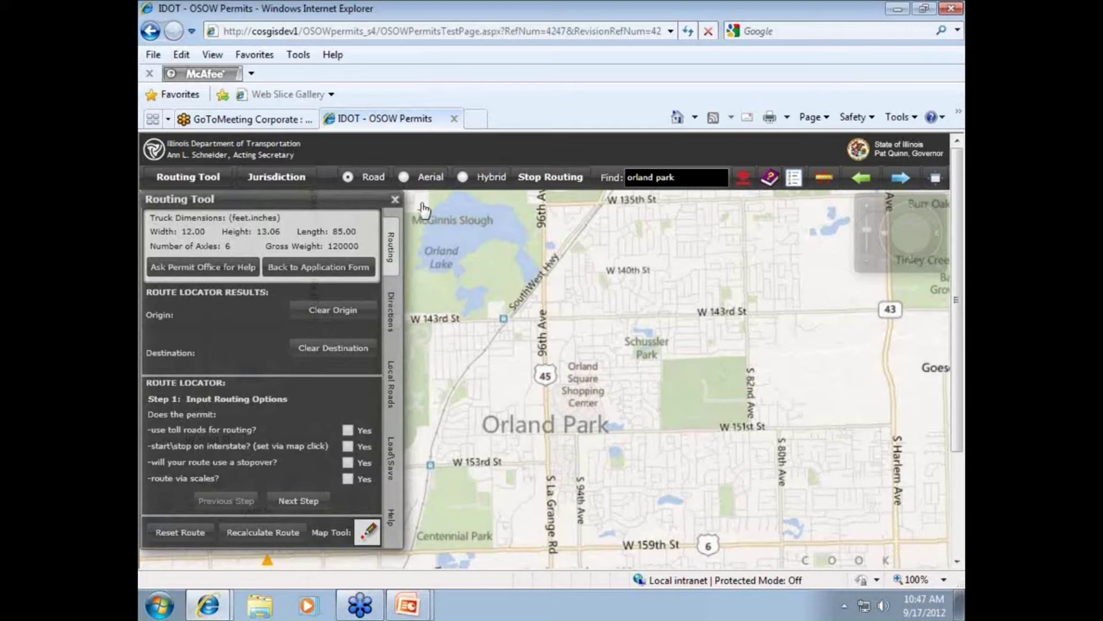
pyautogui.click(394, 200)
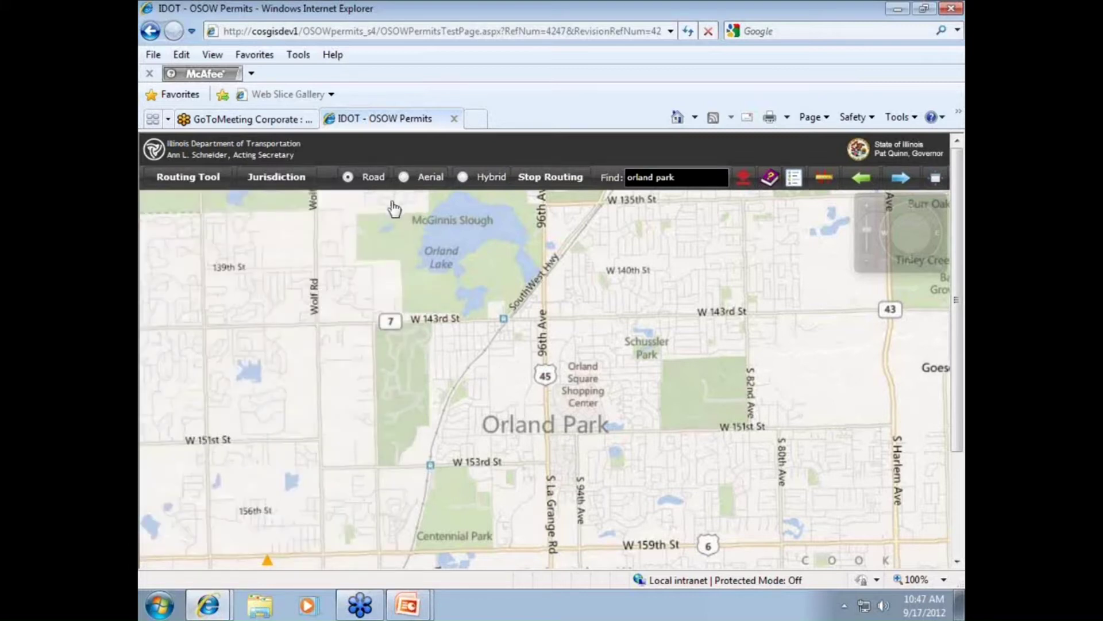
pyautogui.click(174, 177)
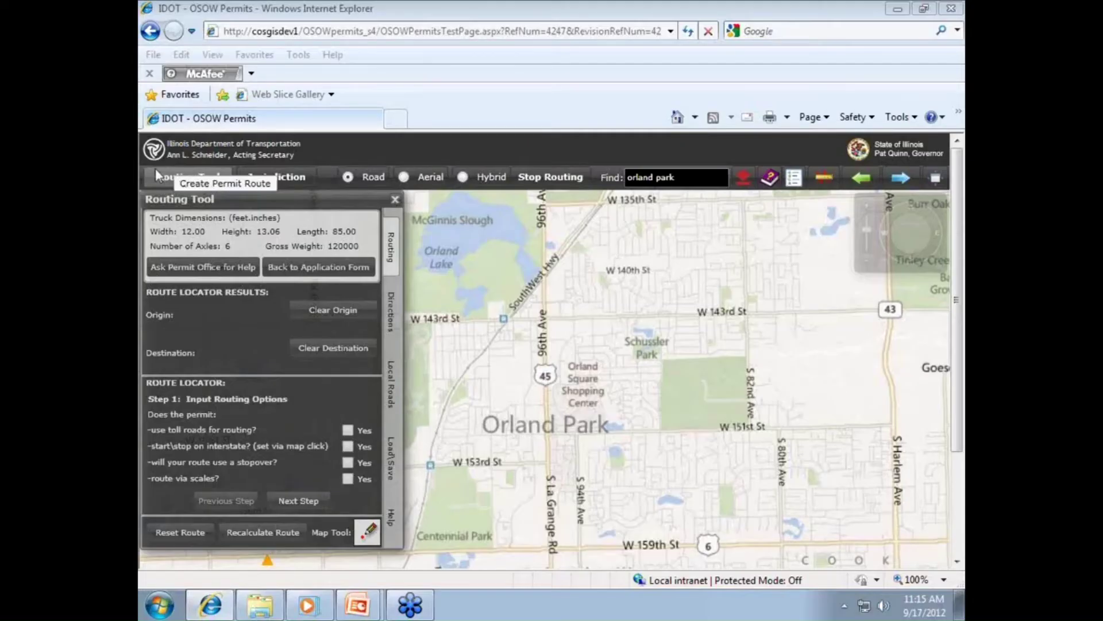
# Step: Open the Routing Tool panel with truck dimensions and Step 1 routing options
pyautogui.click(198, 179)
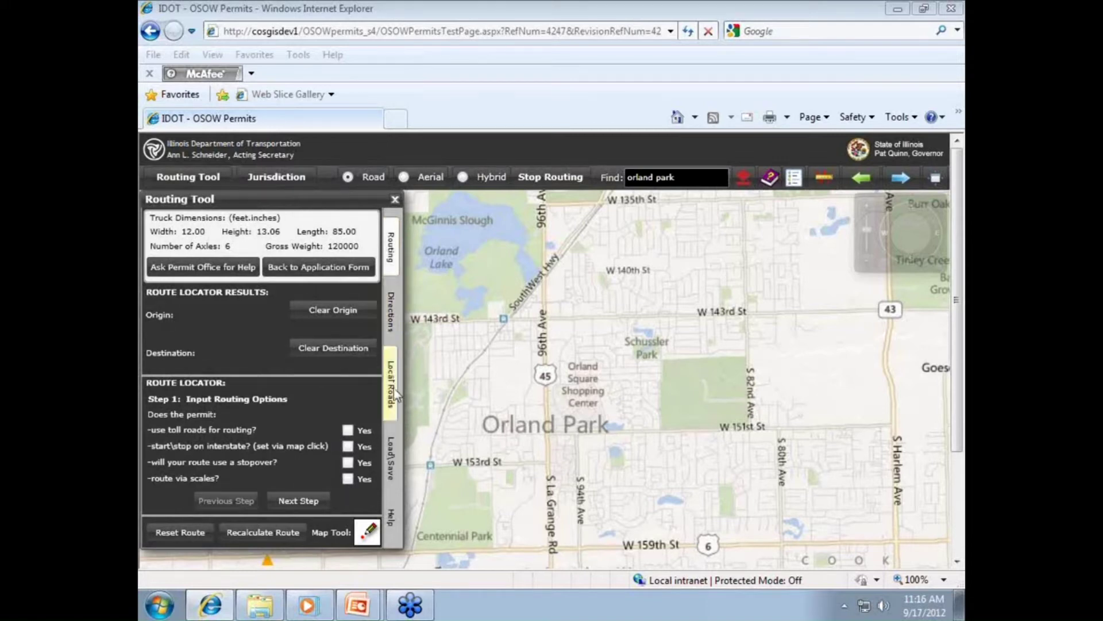
pyautogui.click(392, 520)
pyautogui.click(398, 255)
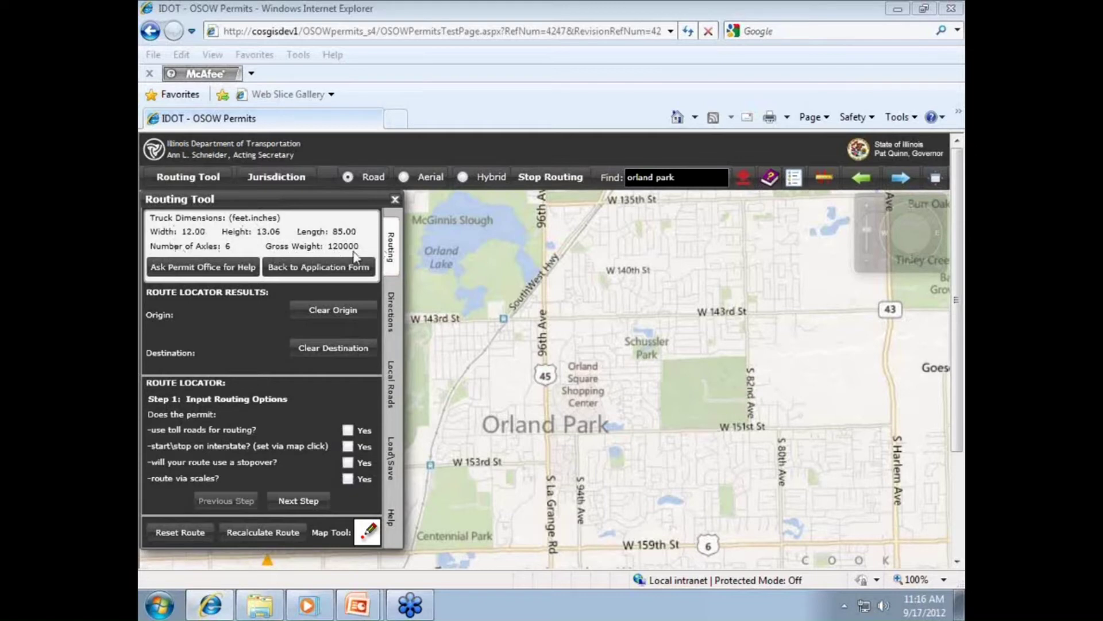
pyautogui.click(148, 216)
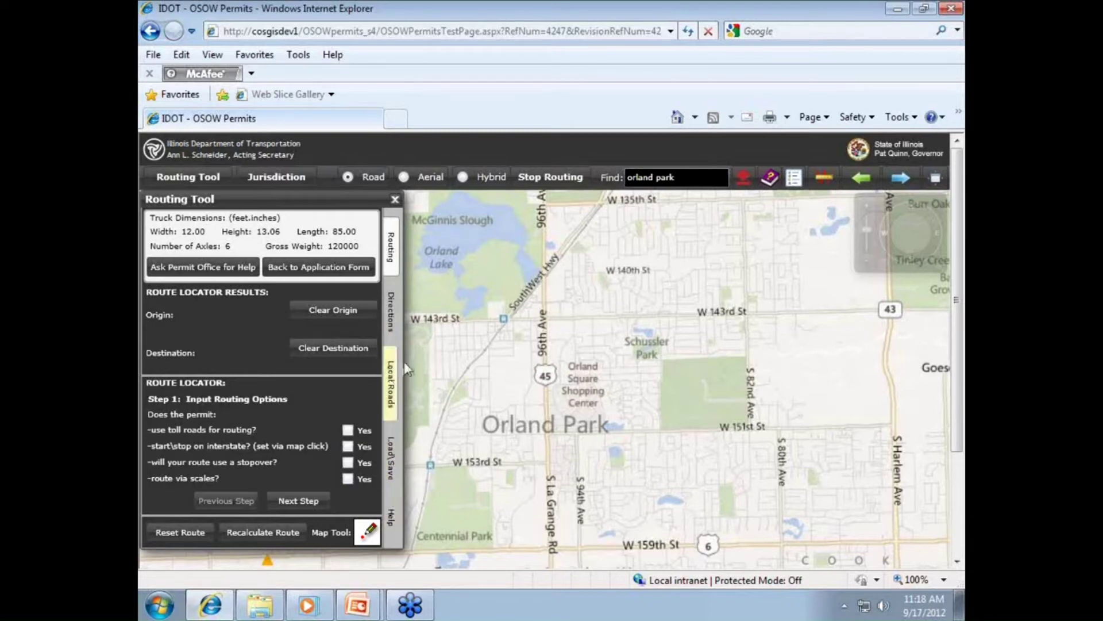
pyautogui.click(390, 459)
pyautogui.click(389, 271)
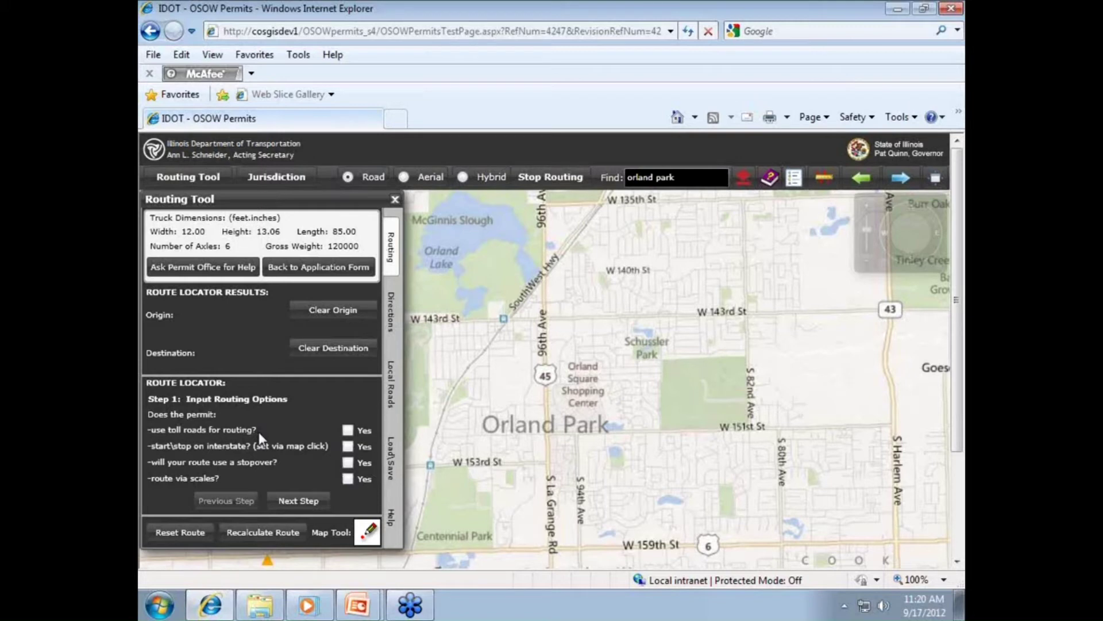
pyautogui.click(348, 431)
pyautogui.click(344, 432)
pyautogui.click(348, 447)
pyautogui.click(348, 448)
pyautogui.click(348, 462)
pyautogui.click(348, 463)
pyautogui.click(348, 479)
pyautogui.click(348, 479)
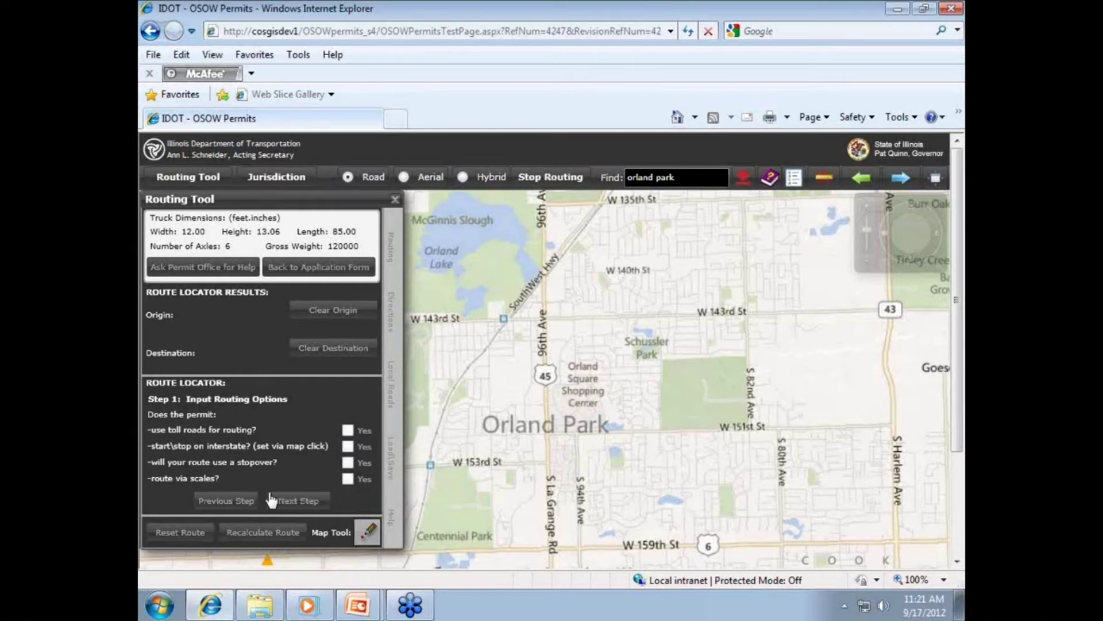
# Step: Advance past the routing options to view the existing route's Step 4
pyautogui.click(306, 508)
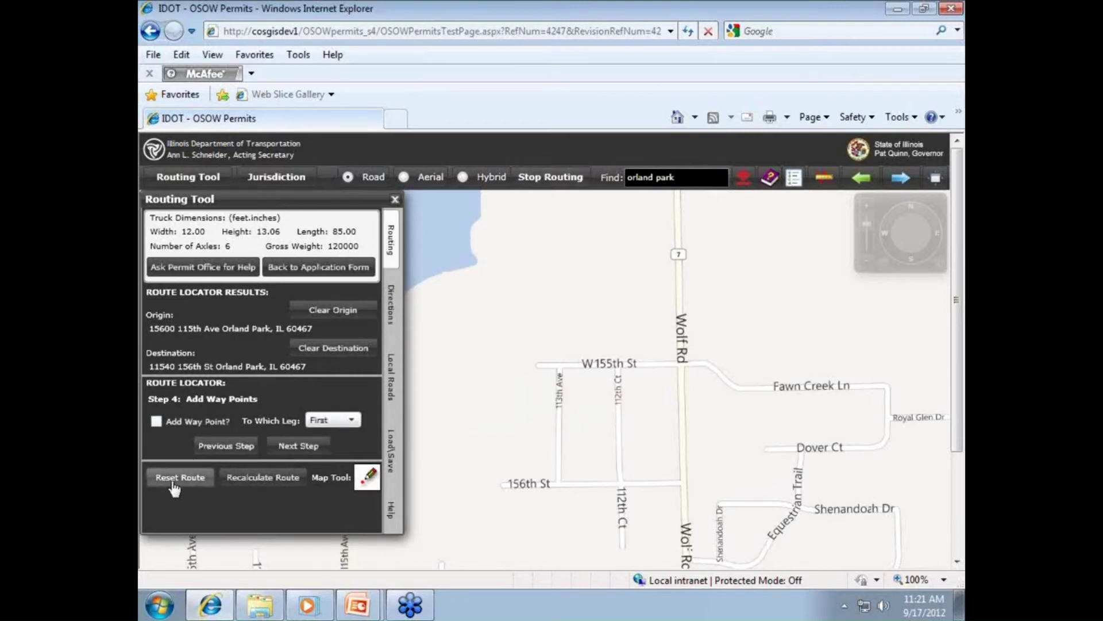
# Step: Reset the route, accept the routing disclaimer and move on to the origin step
pyautogui.click(170, 481)
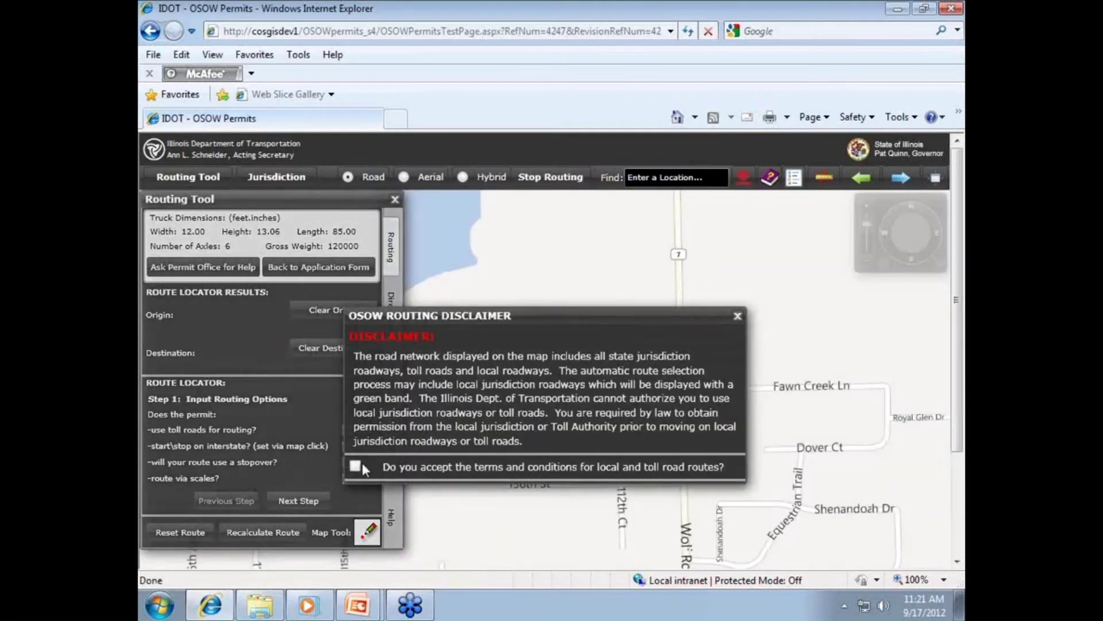
pyautogui.click(356, 466)
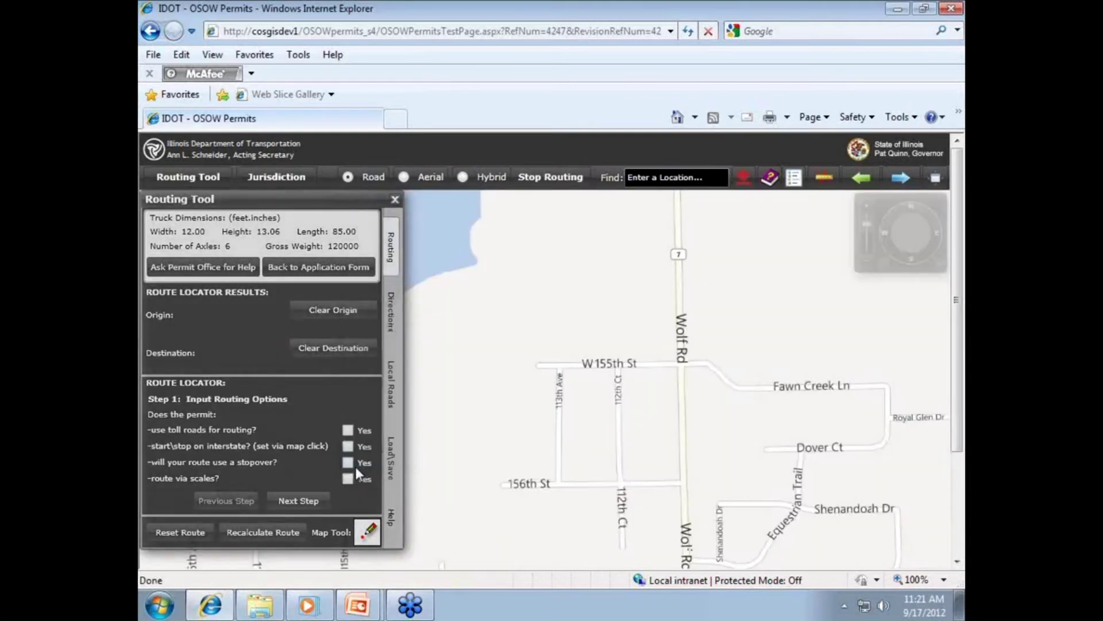
pyautogui.click(296, 499)
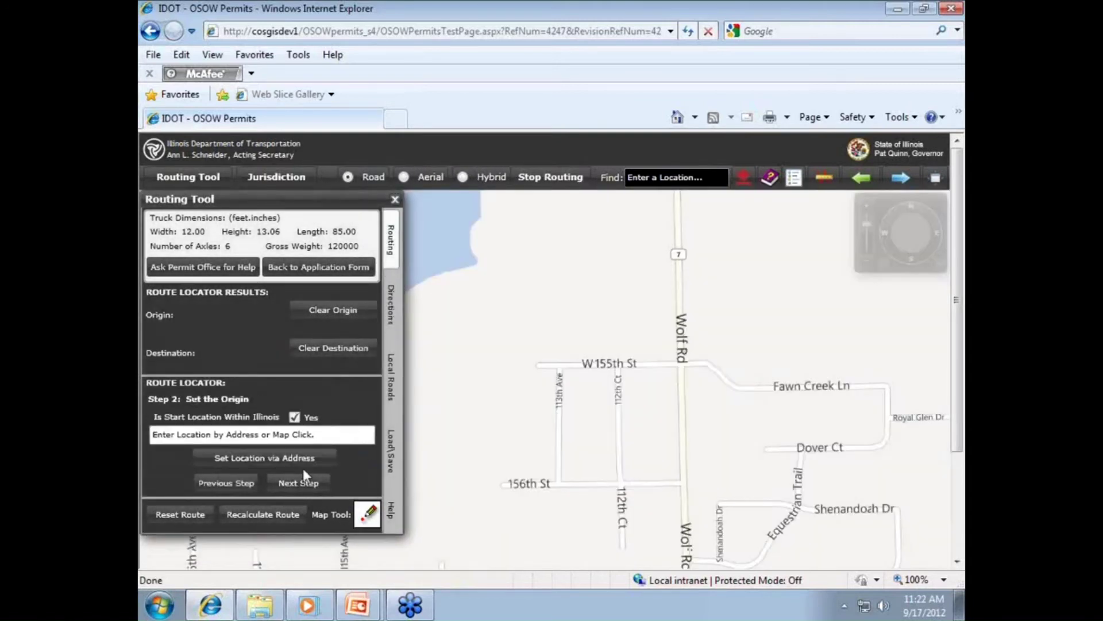
pyautogui.click(317, 435)
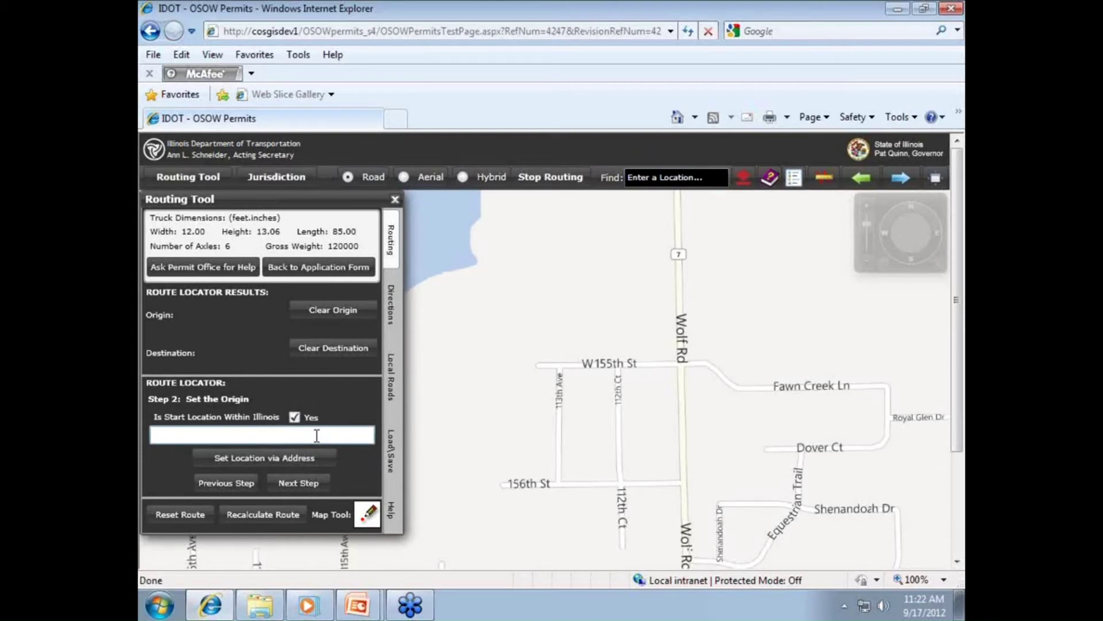
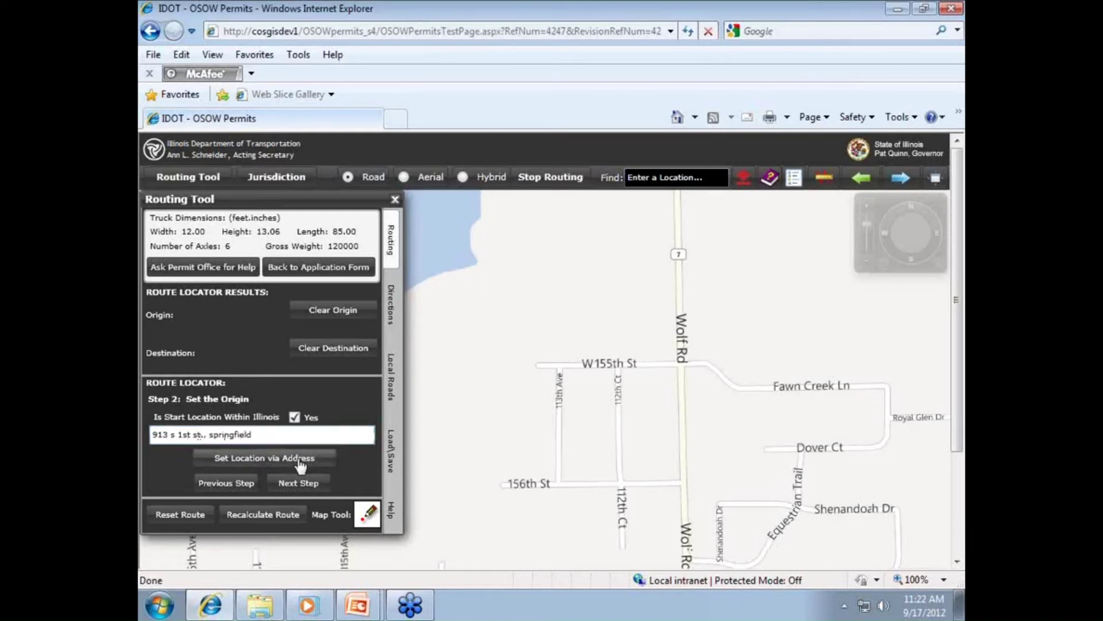
pyautogui.click(299, 460)
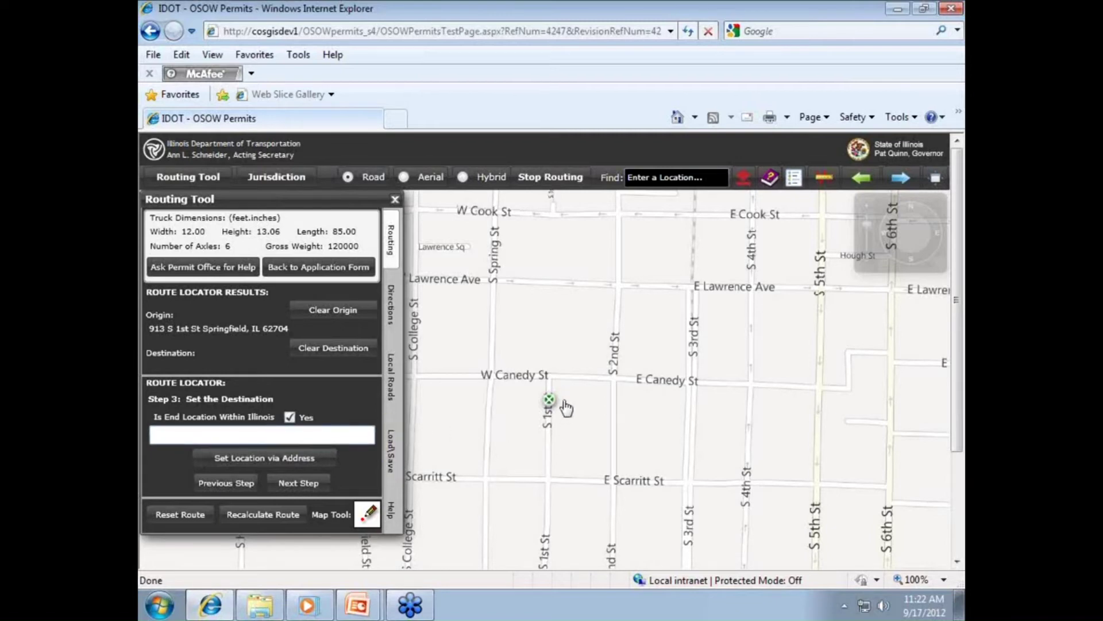
# Step: Set the destination from the address '2300 s dirksen pkwy., springfield, il'
pyautogui.moveTo(549, 402)
pyautogui.click(180, 436)
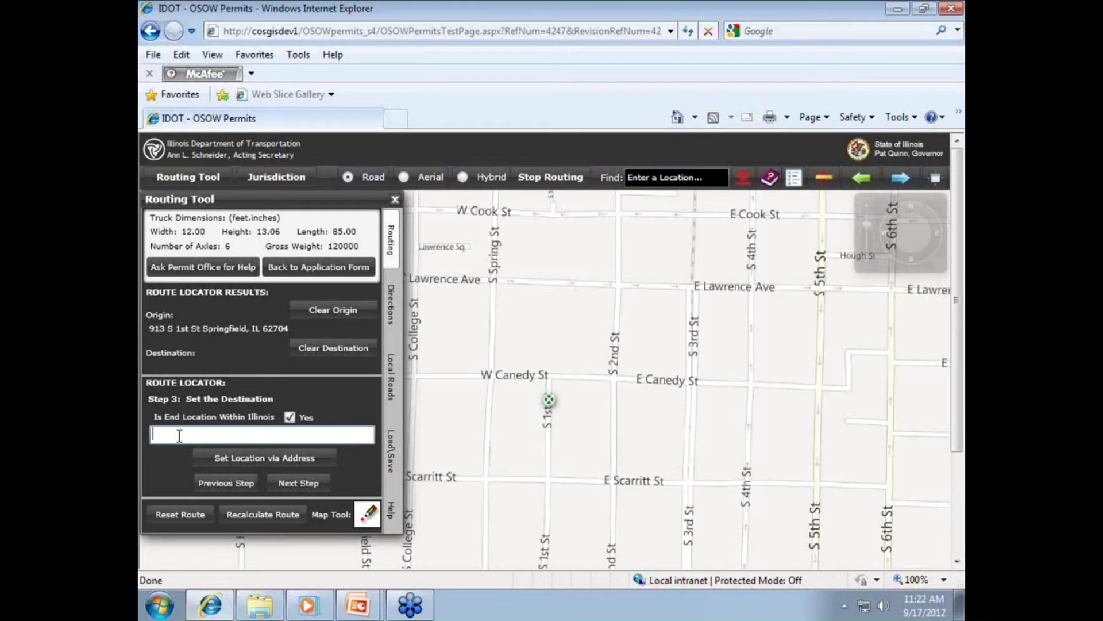
pyautogui.write('2300 s dirksen pkwy., springfield, i')
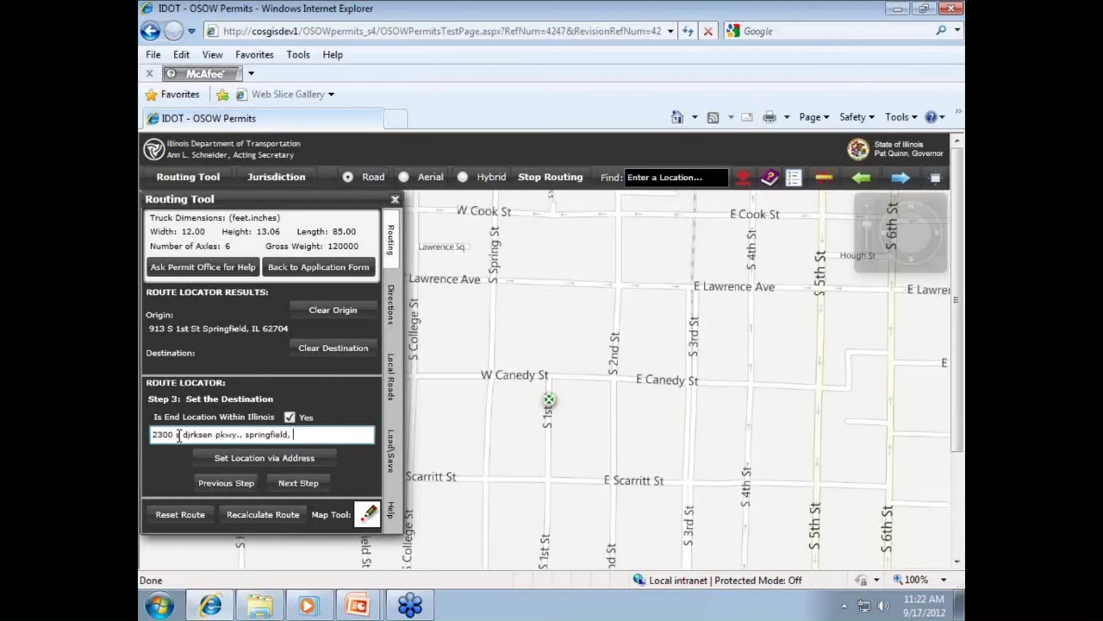
pyautogui.write('l')
pyautogui.click(318, 460)
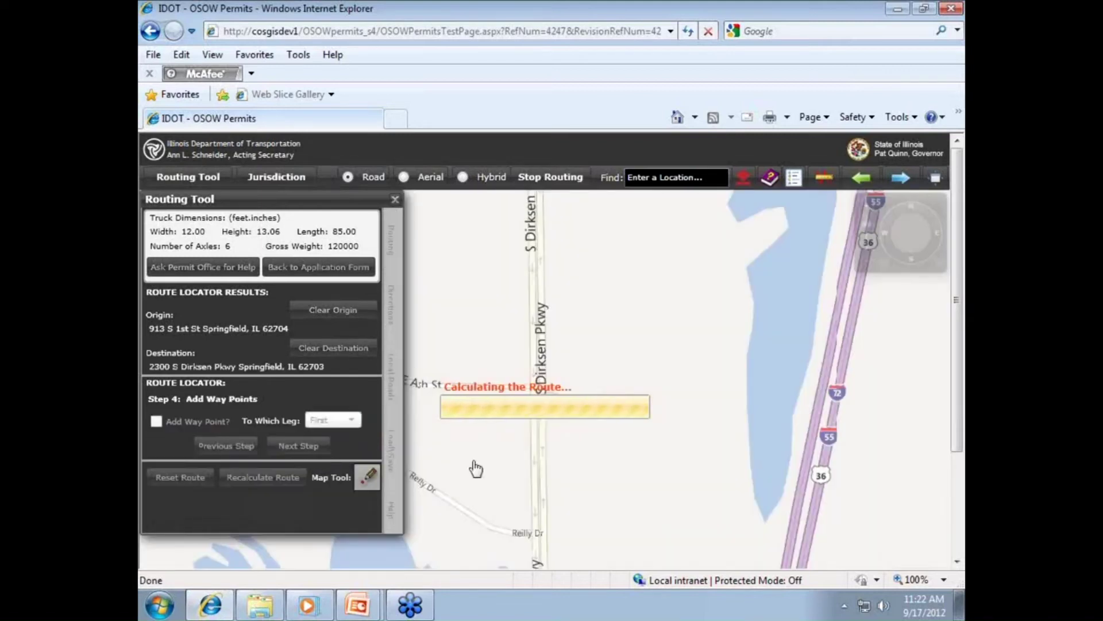
# Step: Zoom the map out and back in to inspect the calculated route near the origin
pyautogui.scroll(-1, 630, 458)
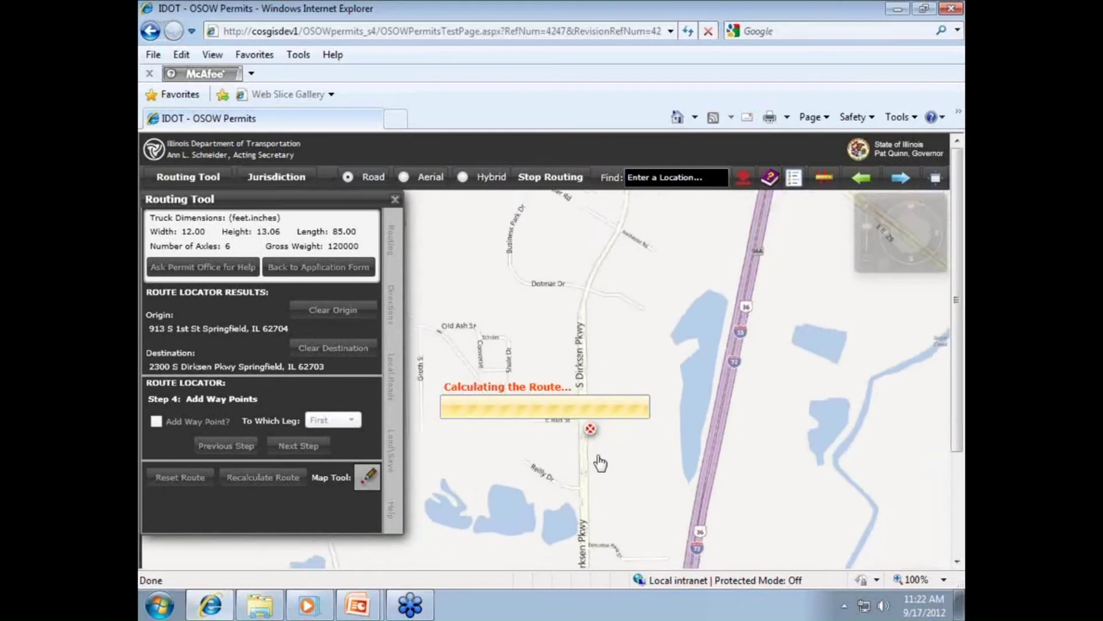
pyautogui.scroll(-1, 593, 439)
pyautogui.moveTo(598, 449)
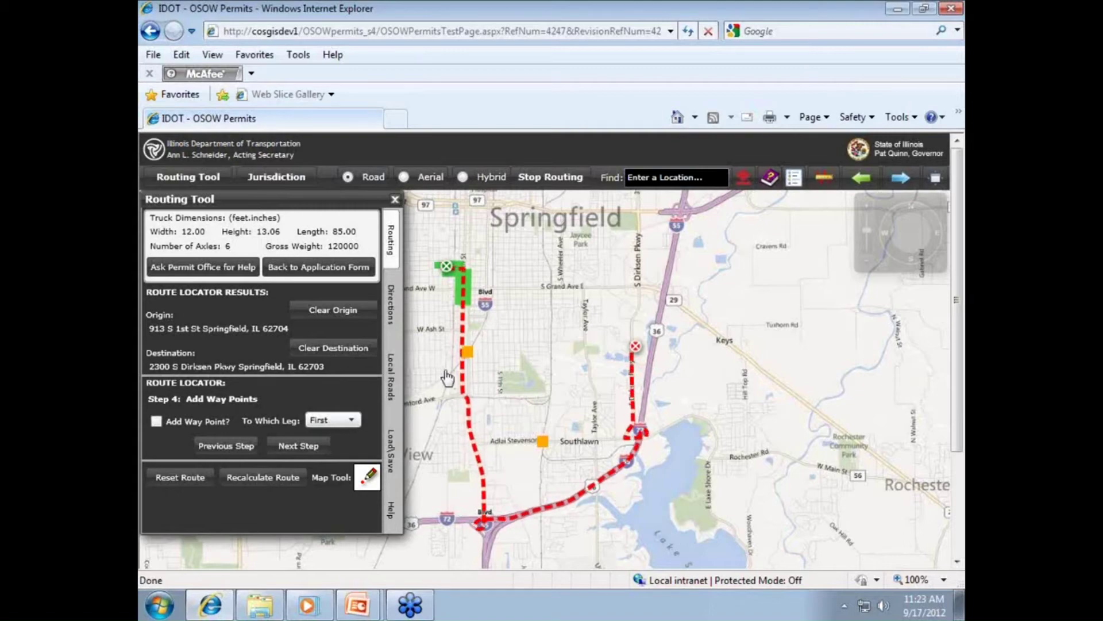
pyautogui.scroll(2, 454, 376)
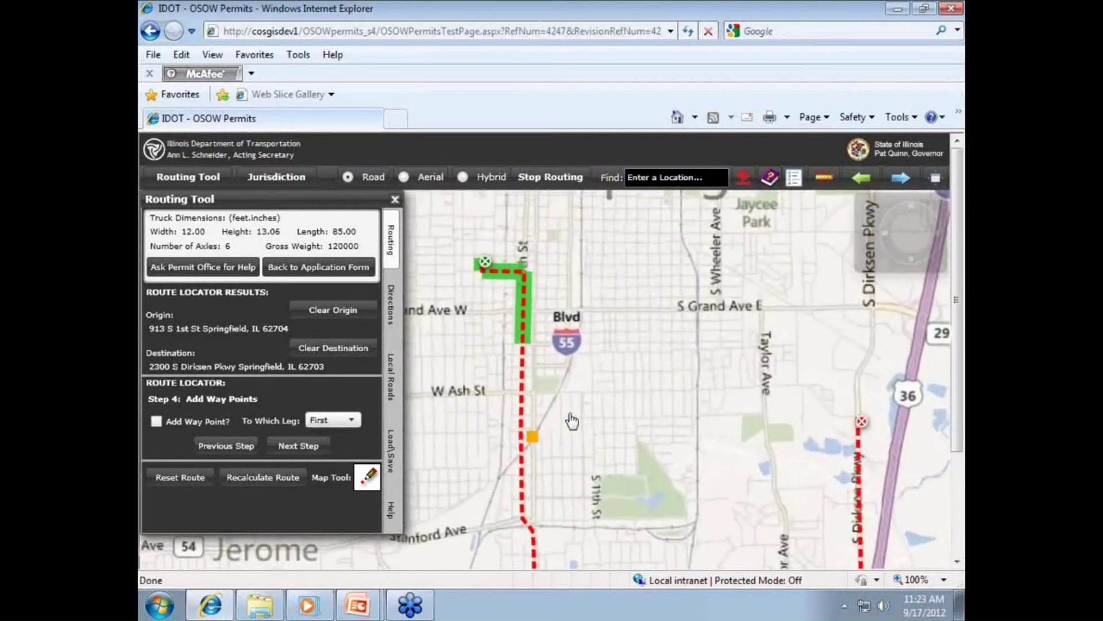
pyautogui.scroll(1, 594, 428)
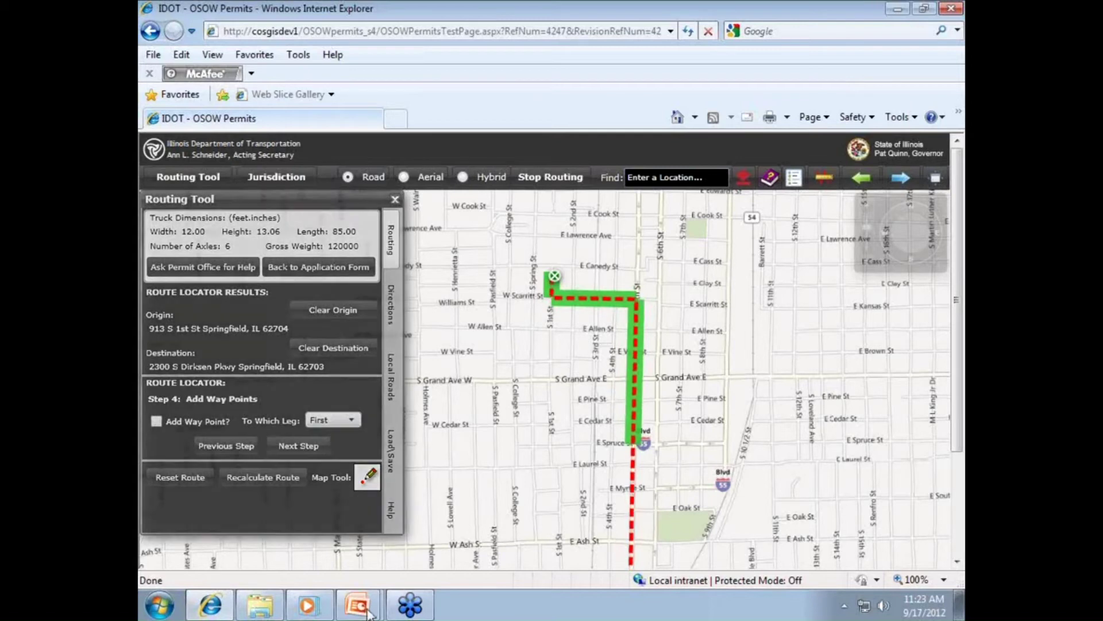
pyautogui.moveTo(380, 614)
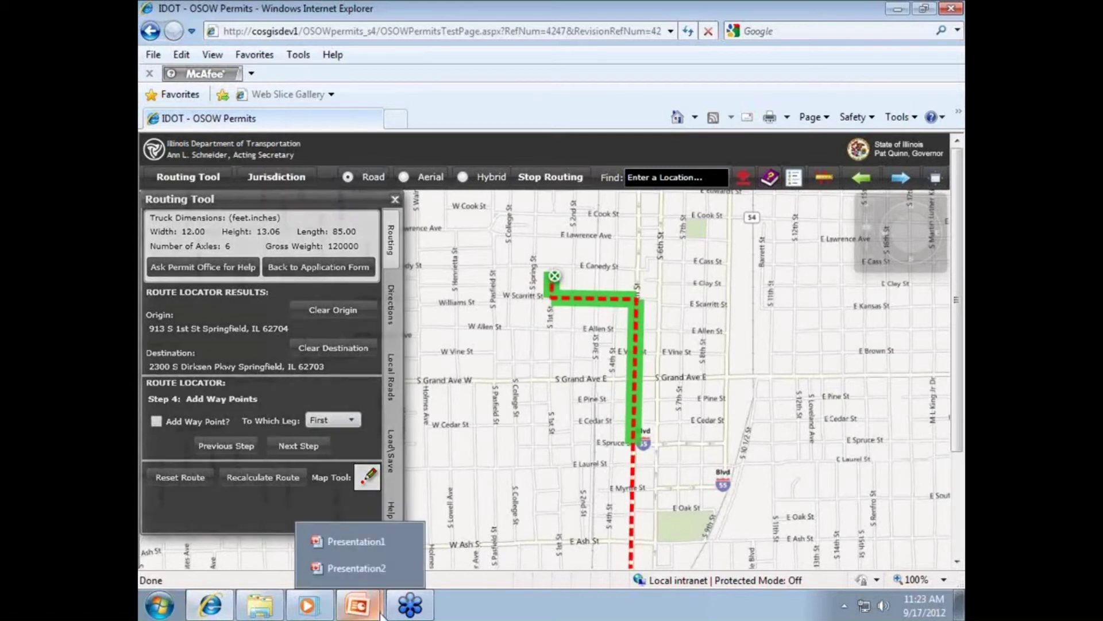
pyautogui.moveTo(223, 615)
pyautogui.click(358, 540)
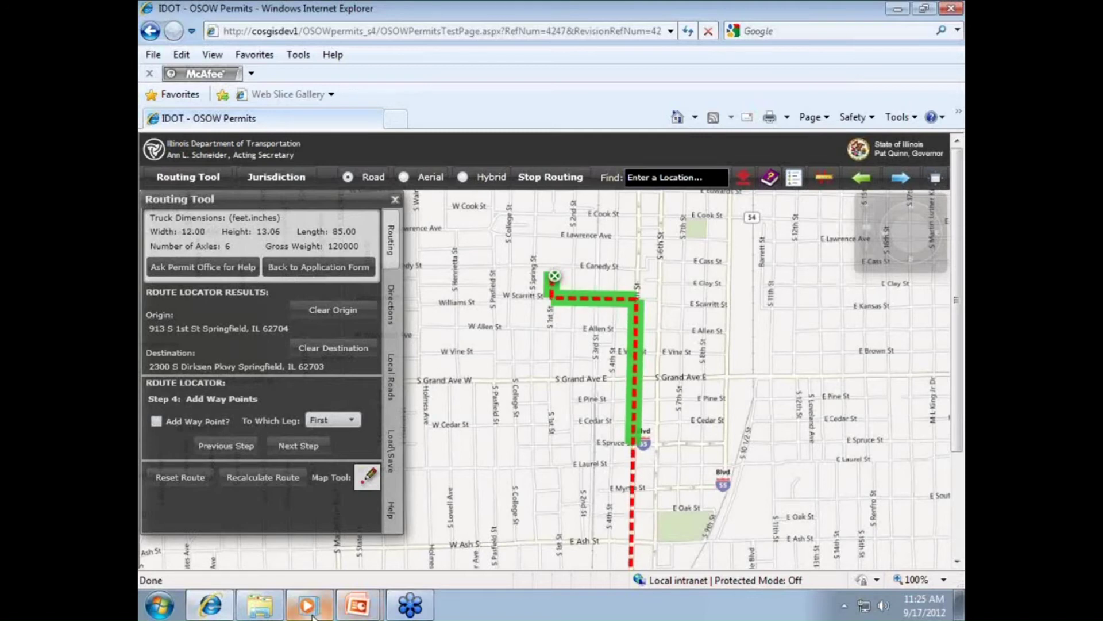
pyautogui.moveTo(361, 614)
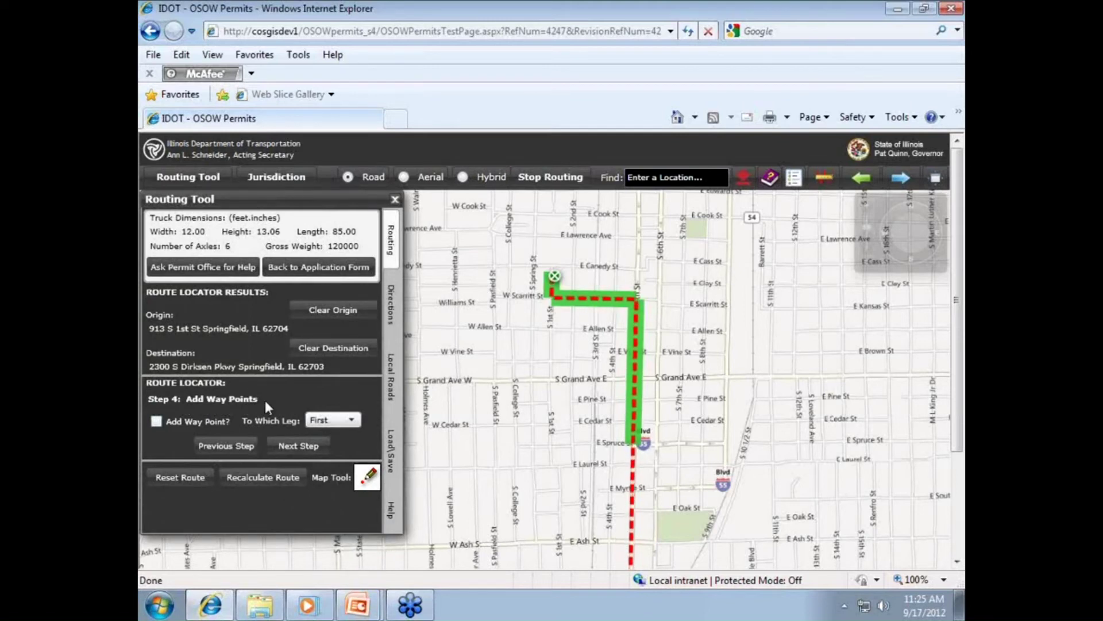
# Step: Clear the destination and try setting it to '1000th ave., springfield'
pyautogui.click(337, 347)
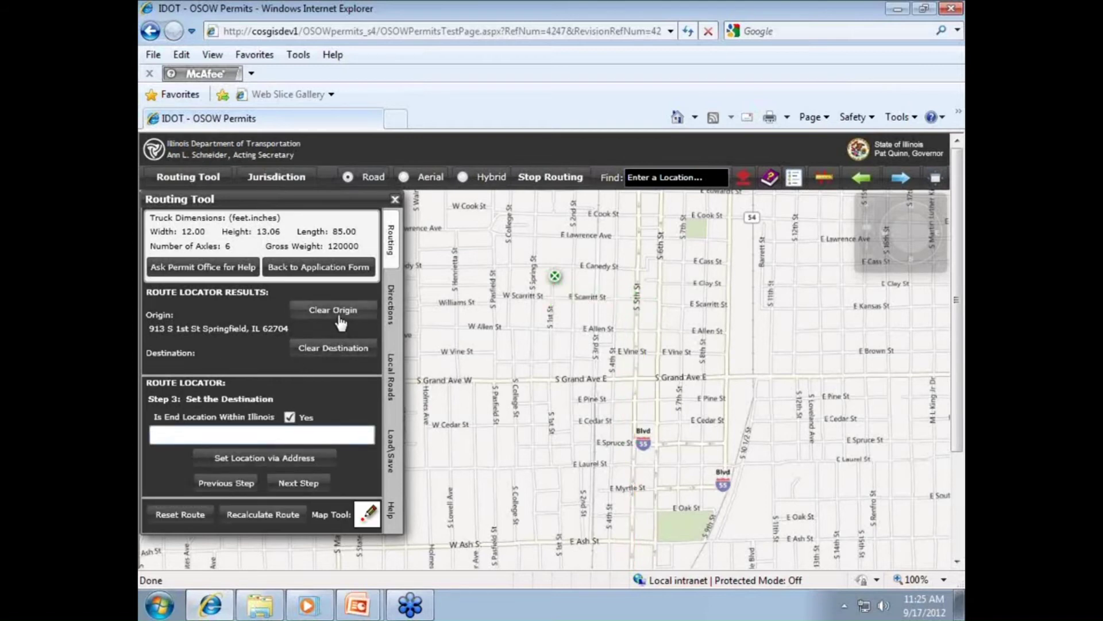
pyautogui.click(162, 435)
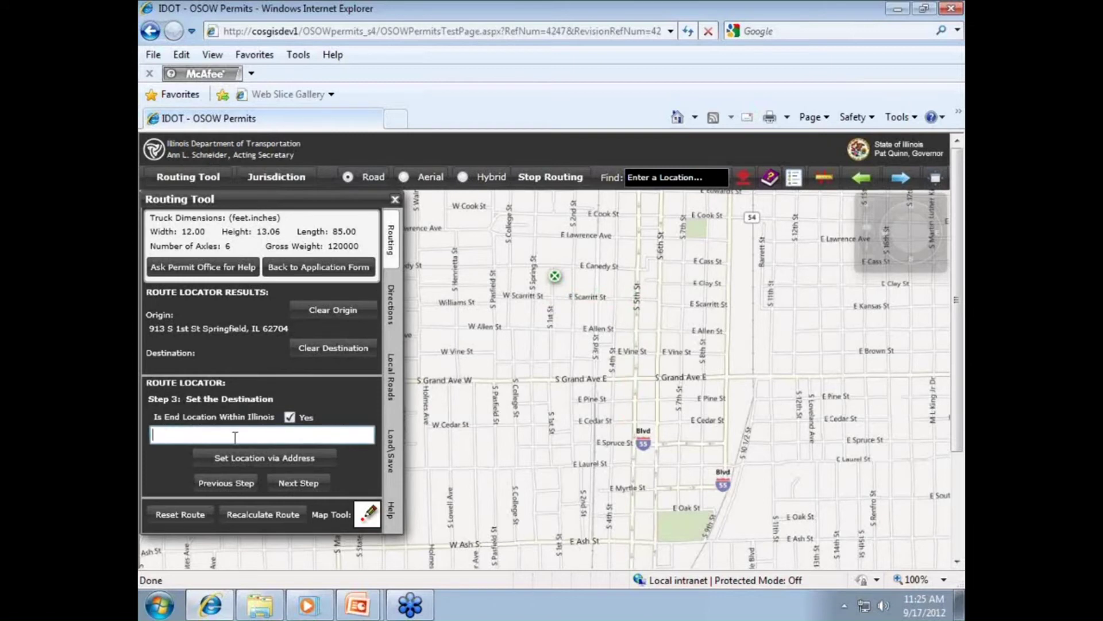
pyautogui.write('1000th ave., springfield')
pyautogui.click(253, 459)
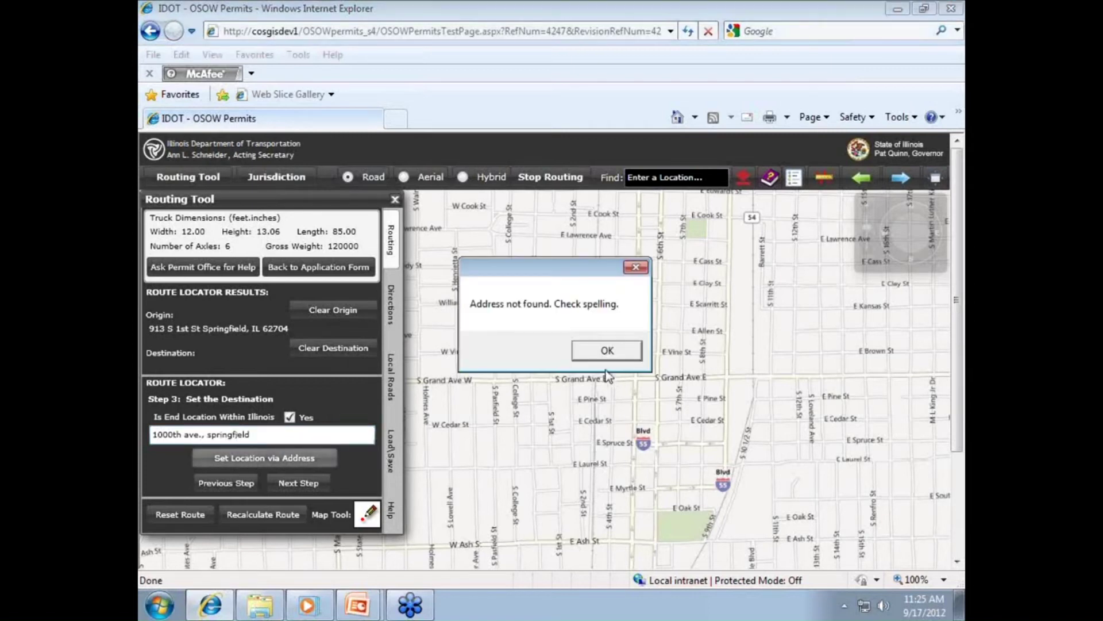
# Step: Dismiss the address-not-found error and begin retyping the destination as '2'
pyautogui.click(589, 352)
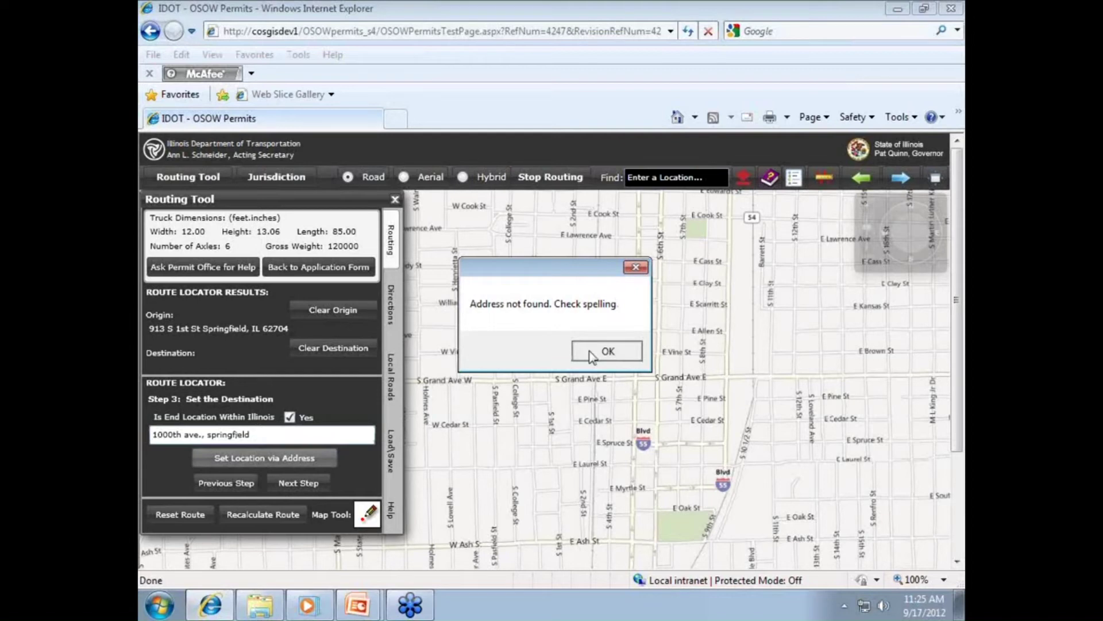
pyautogui.click(592, 353)
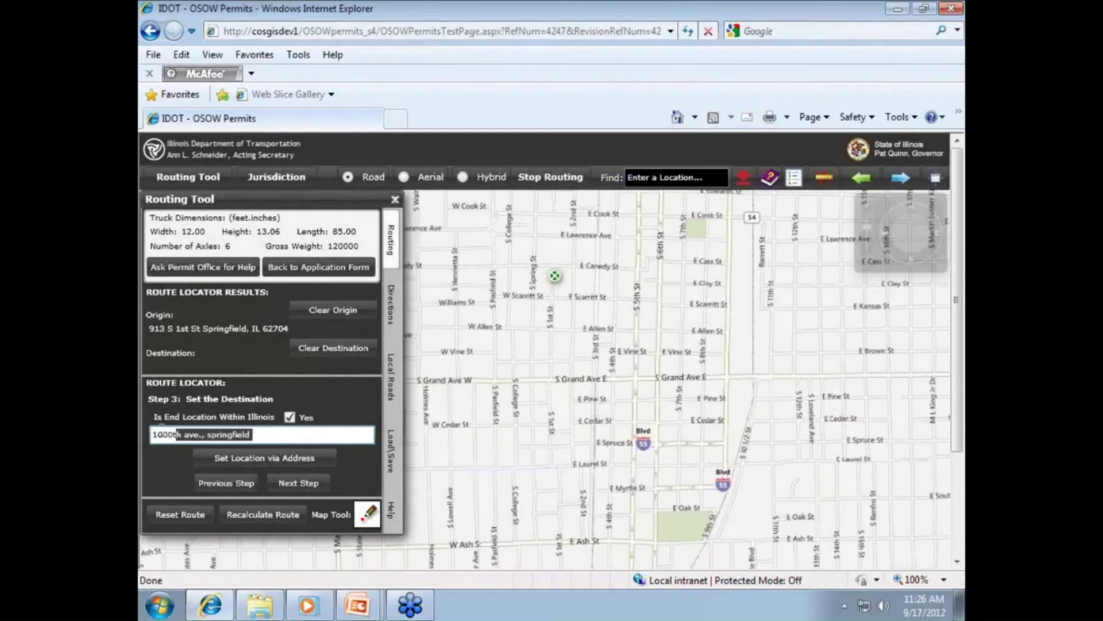
pyautogui.write('2300')
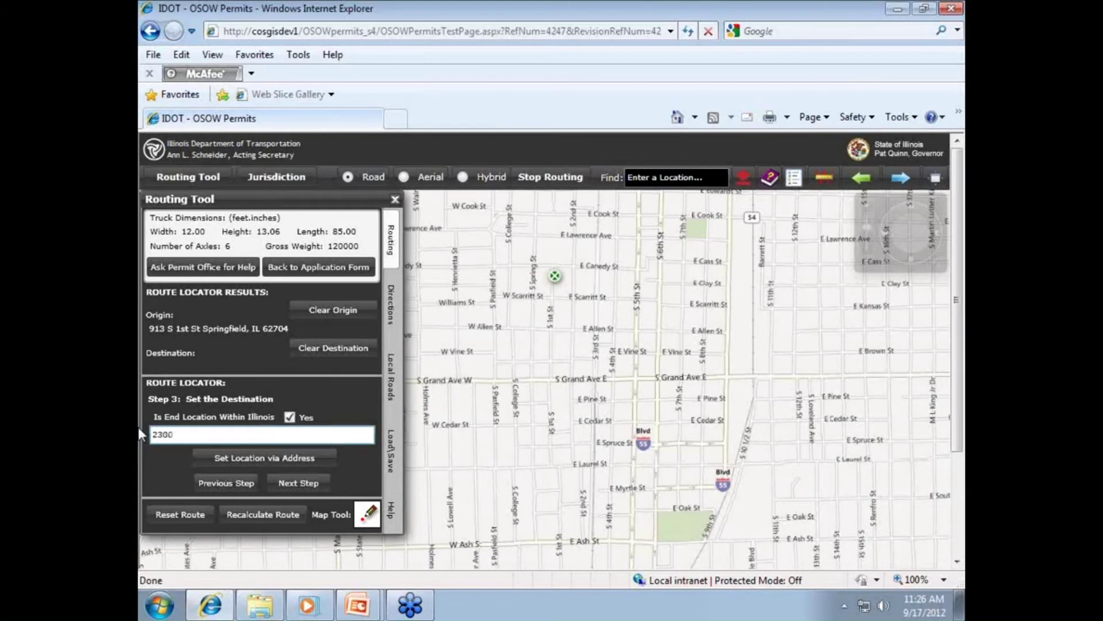
# Step: Pick a destination on the map, then reset the route and accept the disclaimer
pyautogui.press('BackSpace')
pyautogui.press('BackSpace')
pyautogui.press('BackSpace')
pyautogui.press('BackSpace')
pyautogui.press('BackSpace')
pyautogui.click(368, 513)
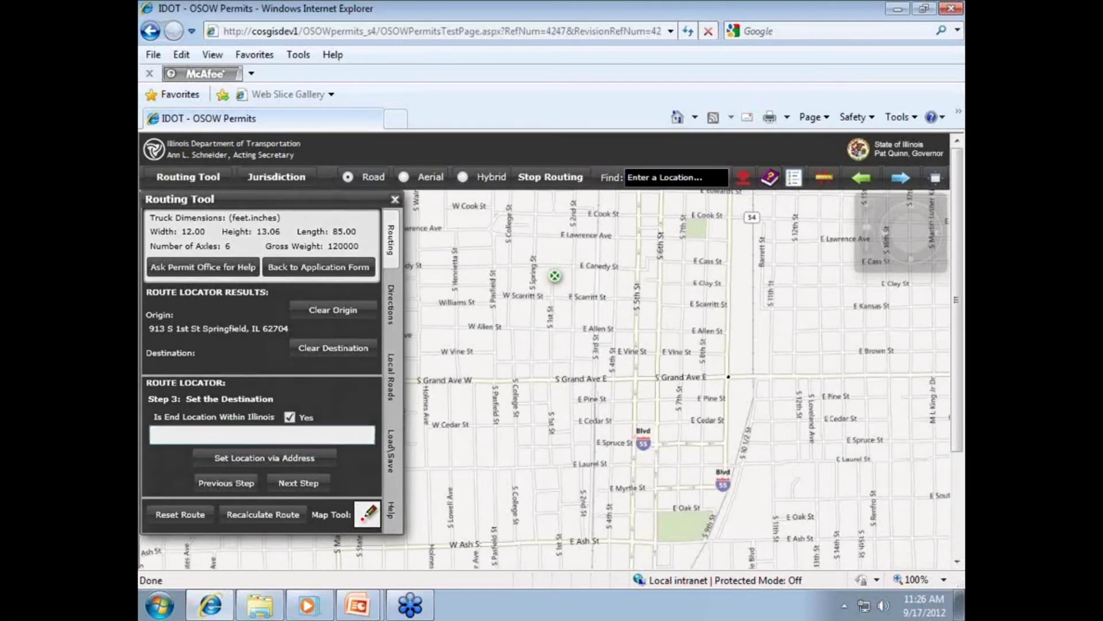
pyautogui.scroll(2, 728, 377)
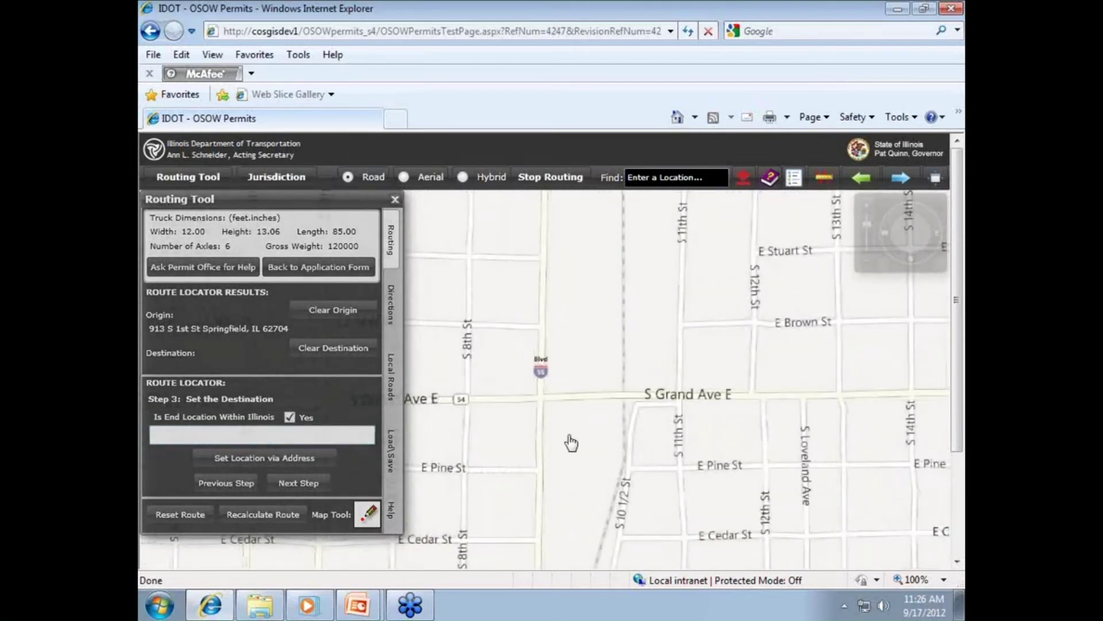
pyautogui.click(571, 443)
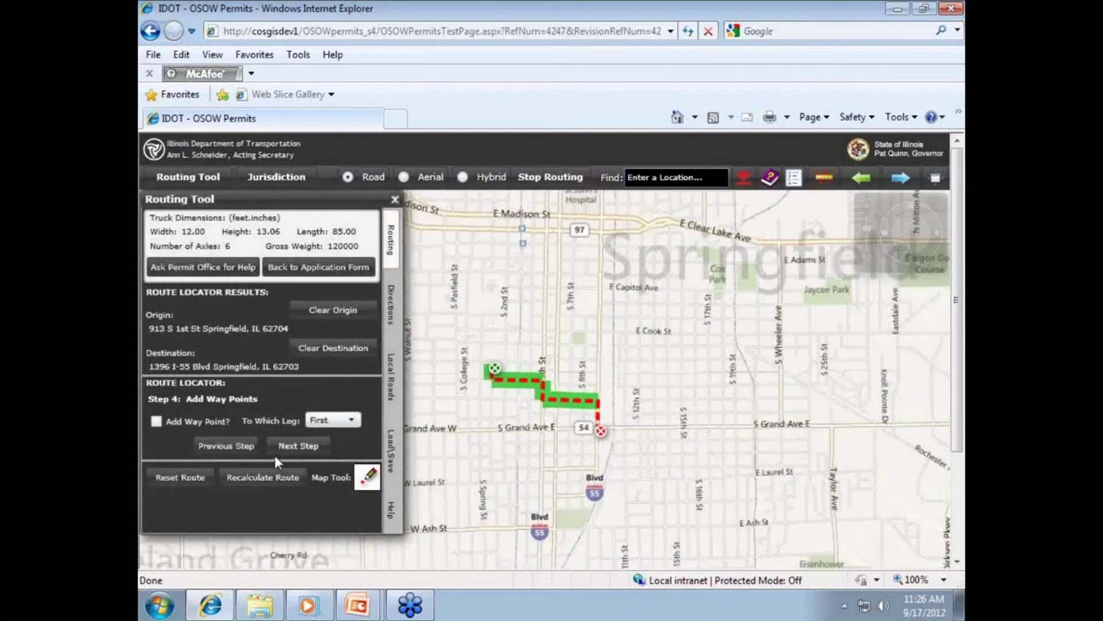
pyautogui.click(175, 476)
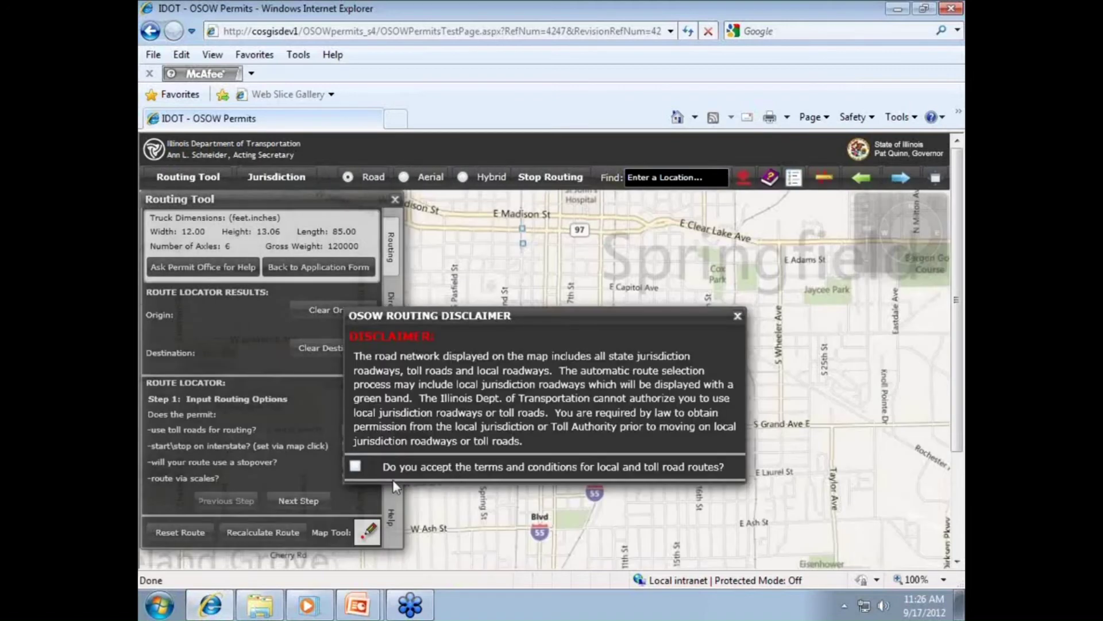
pyautogui.click(352, 464)
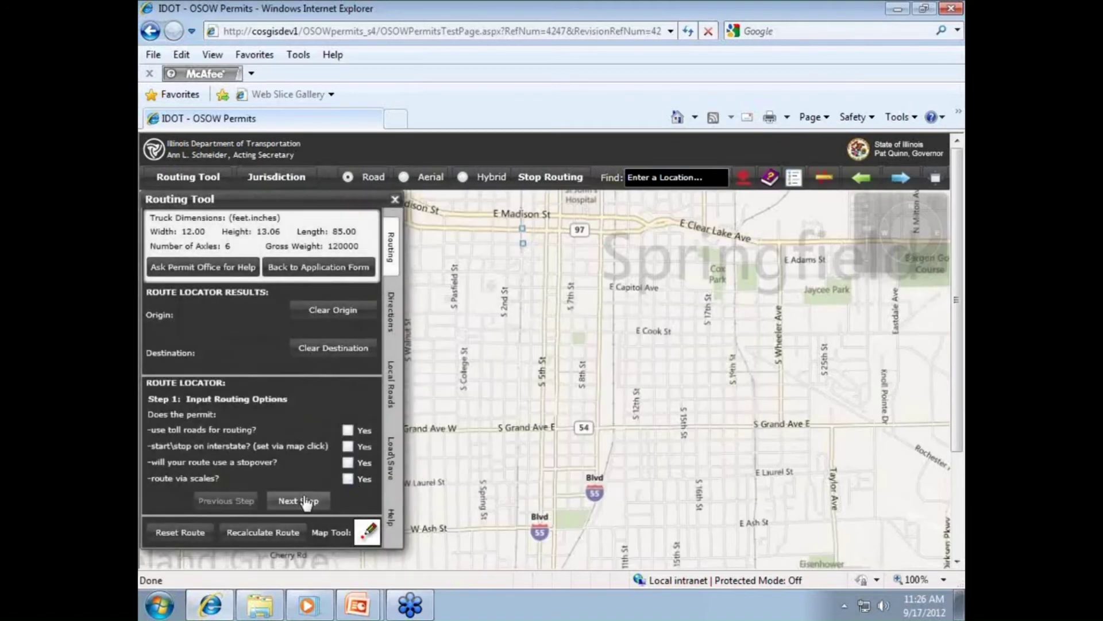
# Step: Set the origin by map click on E Ash St near S Dirksen Pkwy, Springfield
pyautogui.click(298, 497)
pyautogui.click(370, 515)
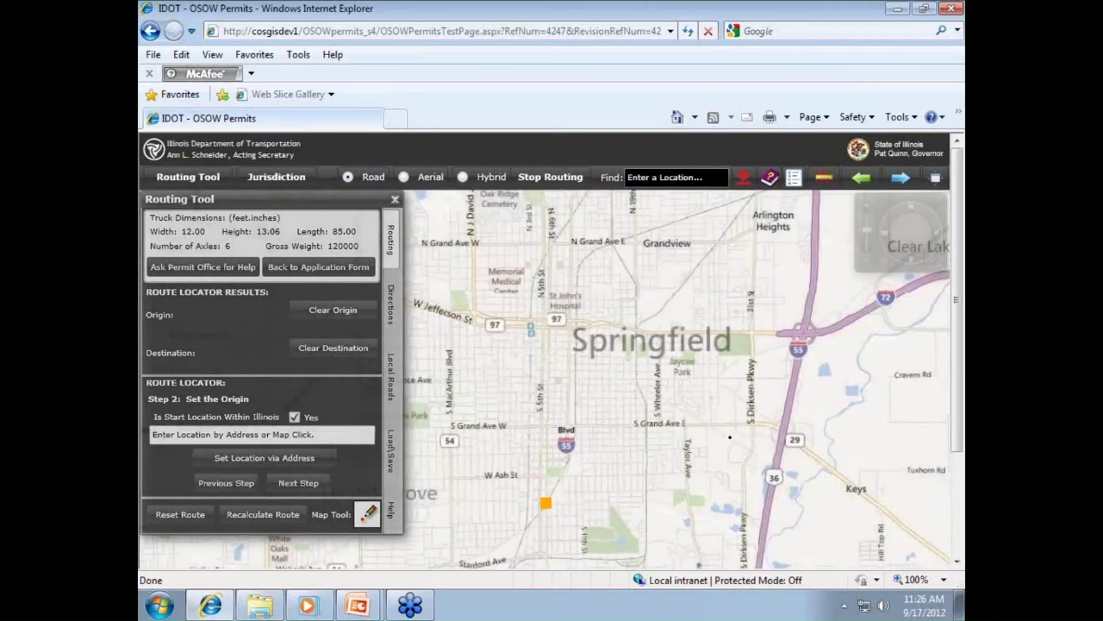
pyautogui.scroll(3, 752, 380)
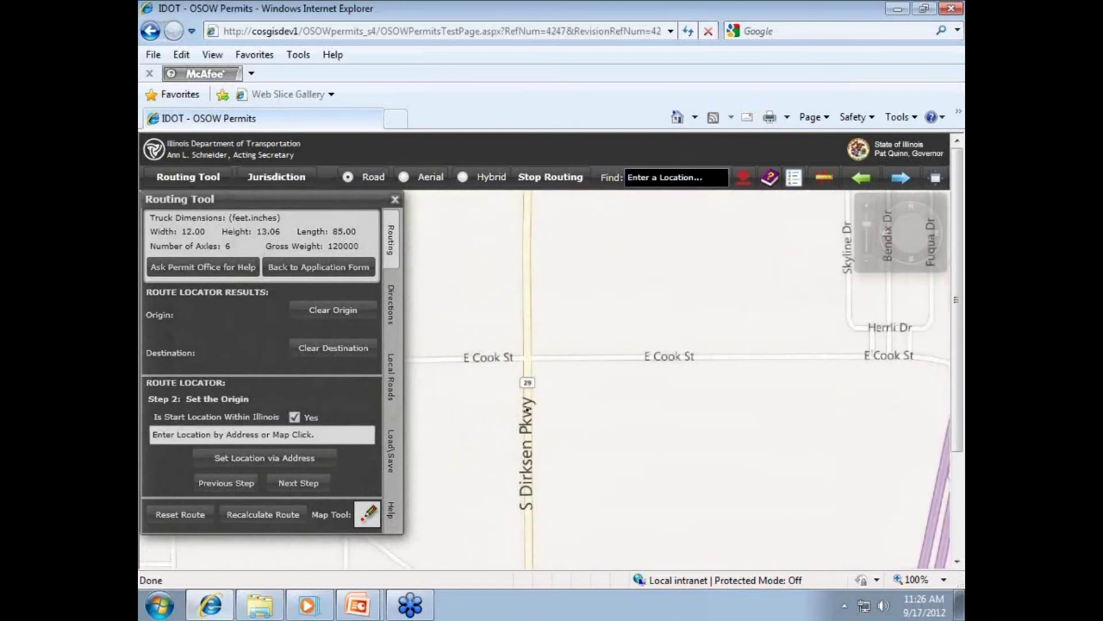
pyautogui.moveTo(521, 486); pyautogui.dragTo(587, 493)
pyautogui.press('Down')
pyautogui.press('Down')
pyautogui.press('Down')
pyautogui.press('Down')
pyautogui.press('Down')
pyautogui.press('Down')
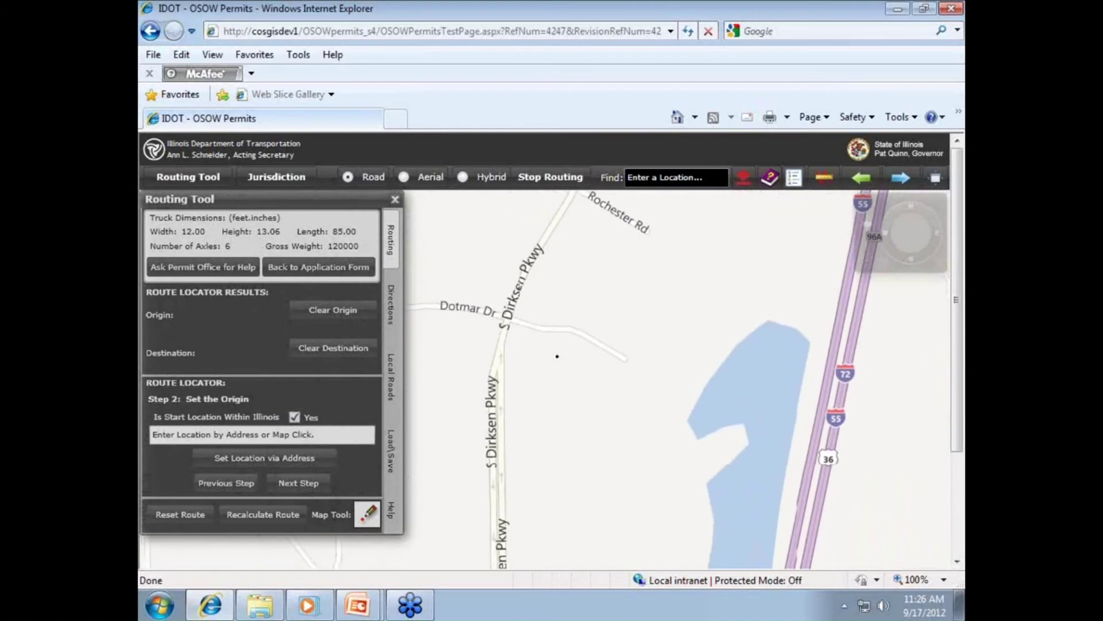
pyautogui.click(583, 255)
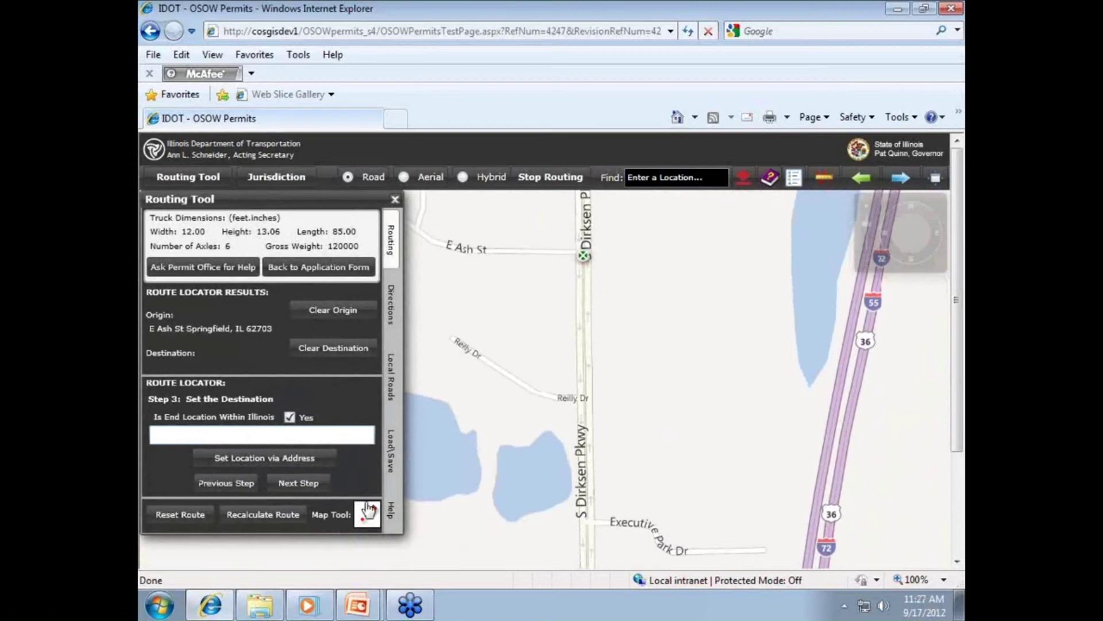
# Step: Set the destination by map click at Taylor Ave and E Ash St, Springfield
pyautogui.scroll(-2, 512, 427)
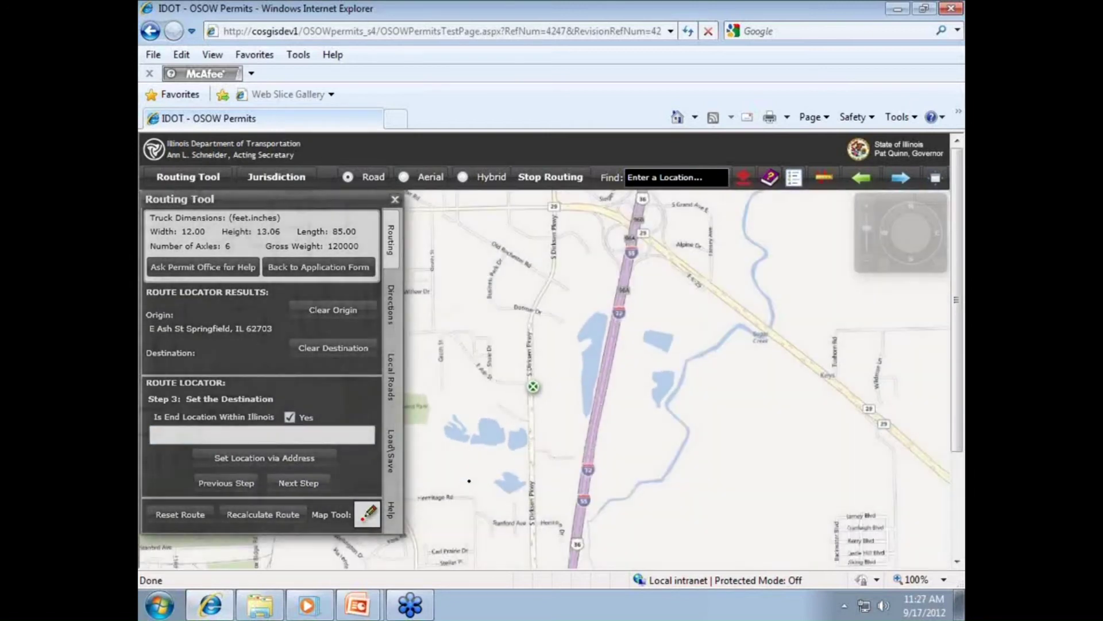
pyautogui.moveTo(469, 481); pyautogui.dragTo(649, 454)
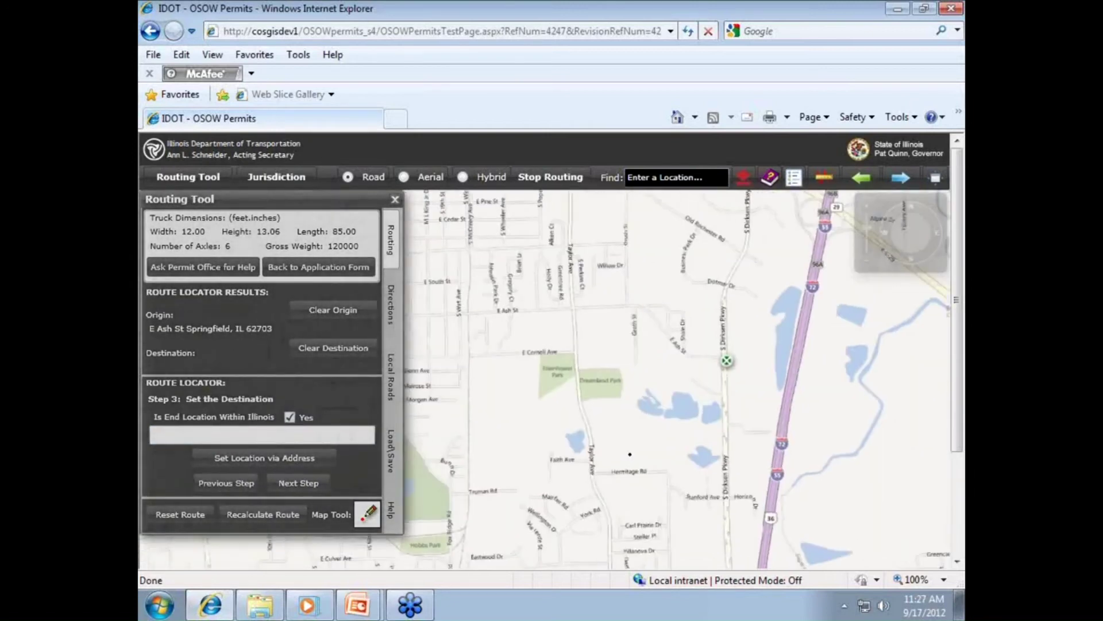
pyautogui.scroll(3, 584, 296)
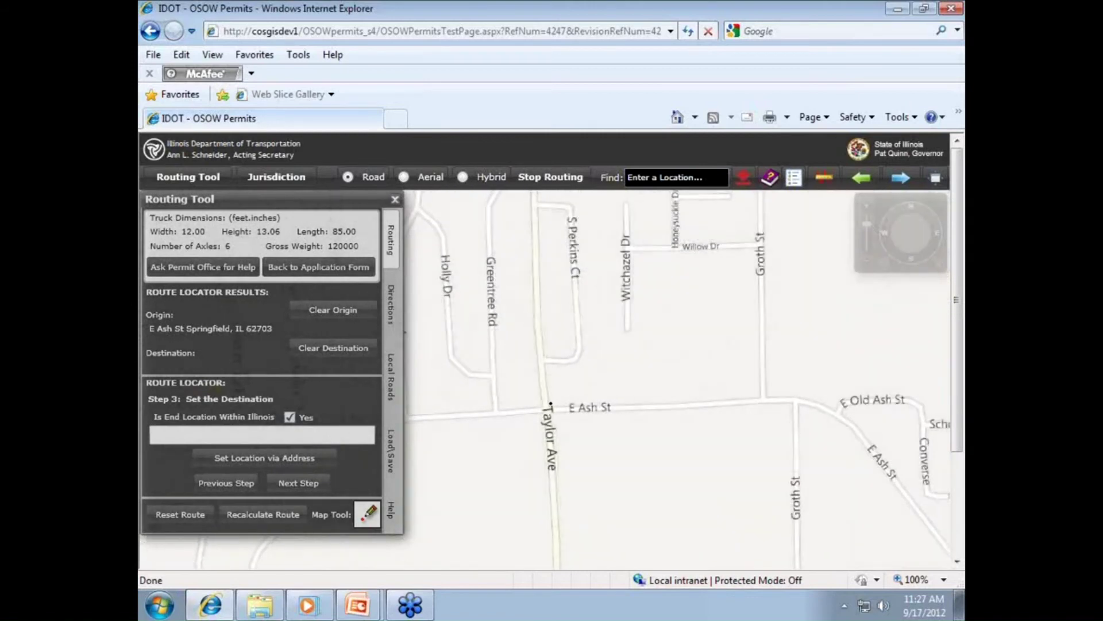
pyautogui.click(546, 398)
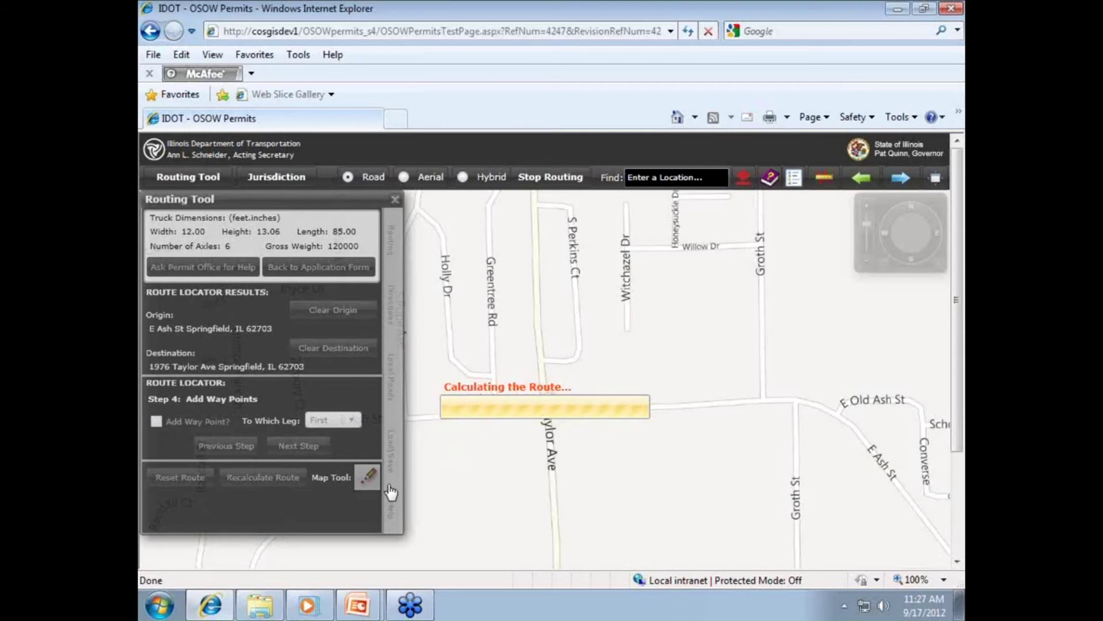
pyautogui.click(555, 190)
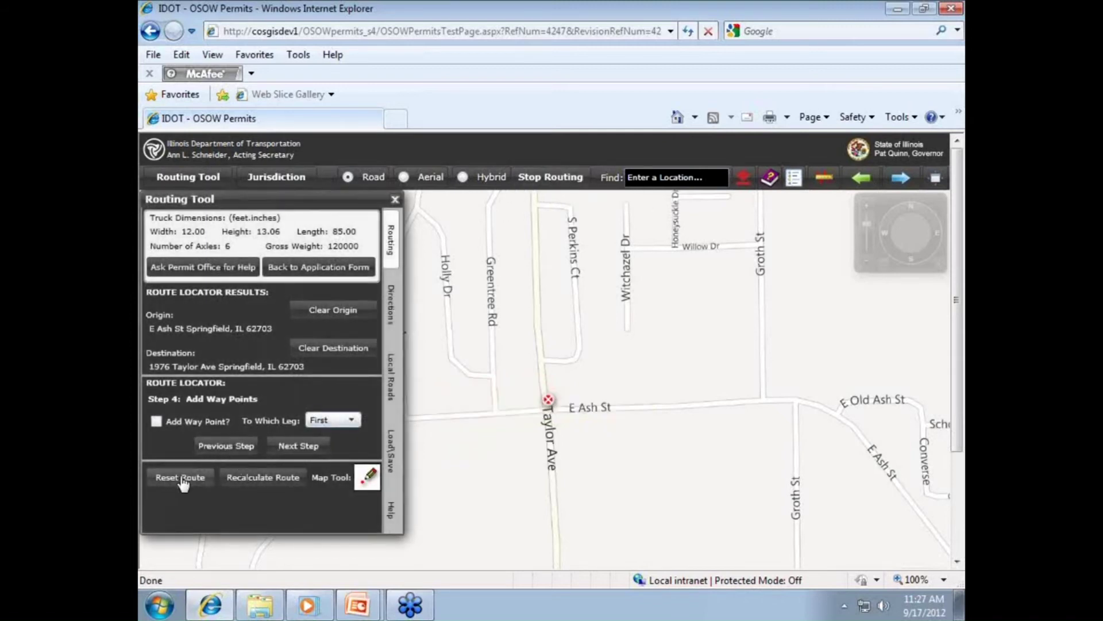
# Step: Reset the route, accept the disclaimer and move on to the origin step
pyautogui.click(182, 477)
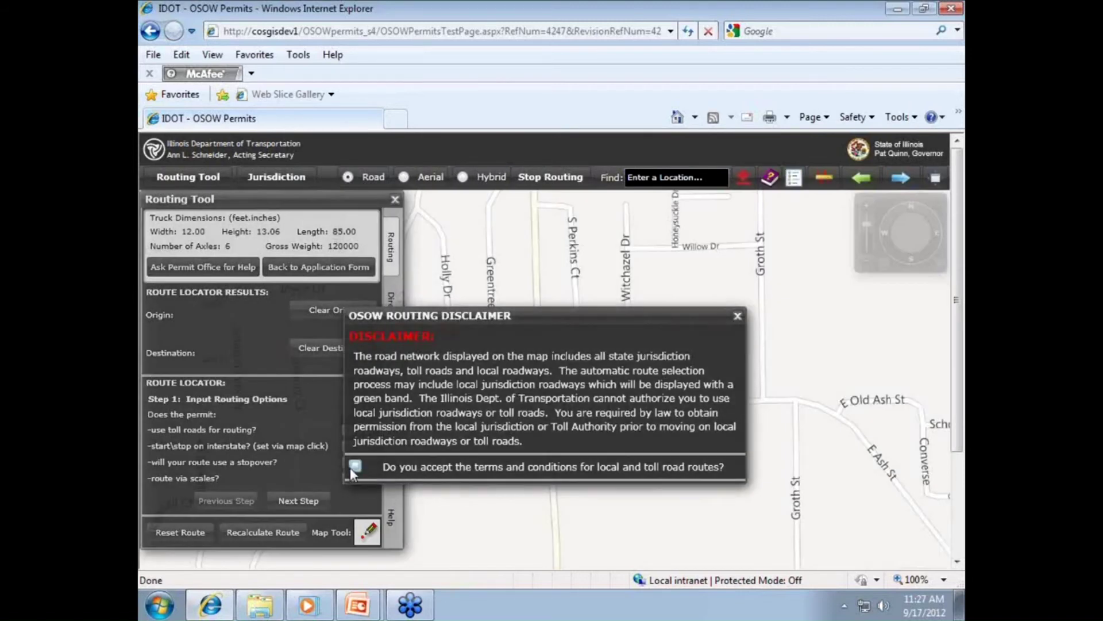
pyautogui.click(354, 466)
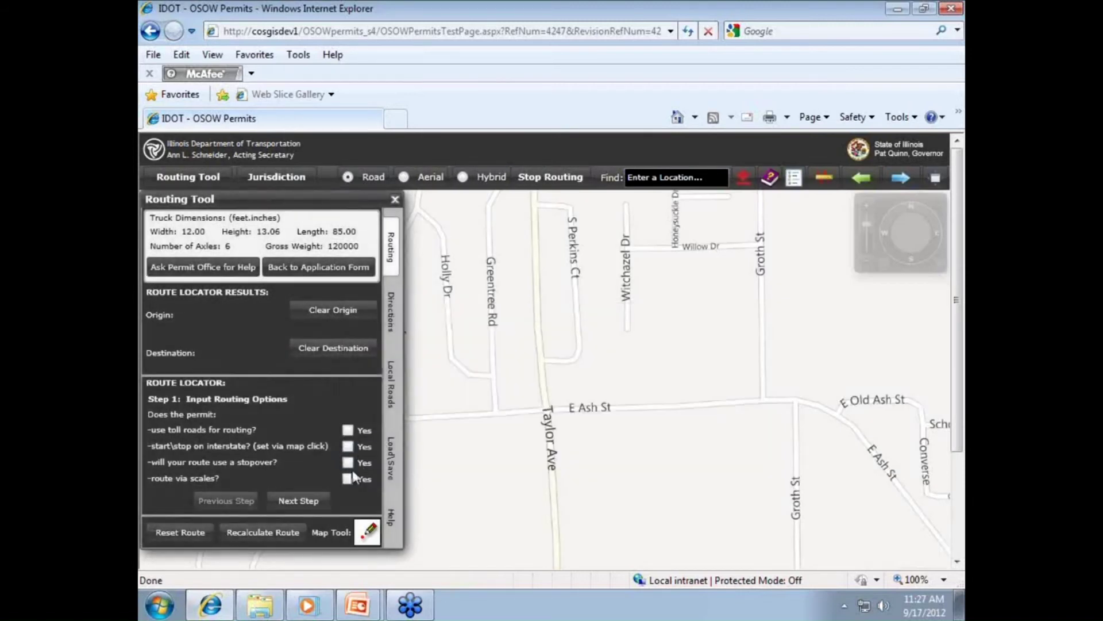
pyautogui.click(297, 500)
# Step: Make the origin a border start from Indiana (IN) on I-74
pyautogui.click(294, 417)
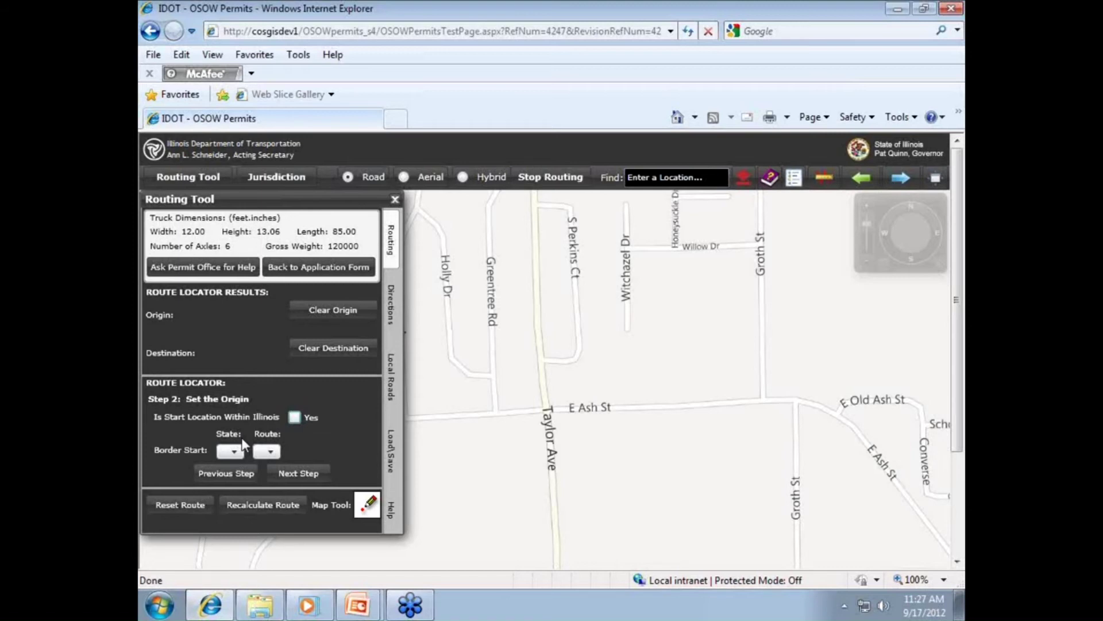
pyautogui.click(236, 452)
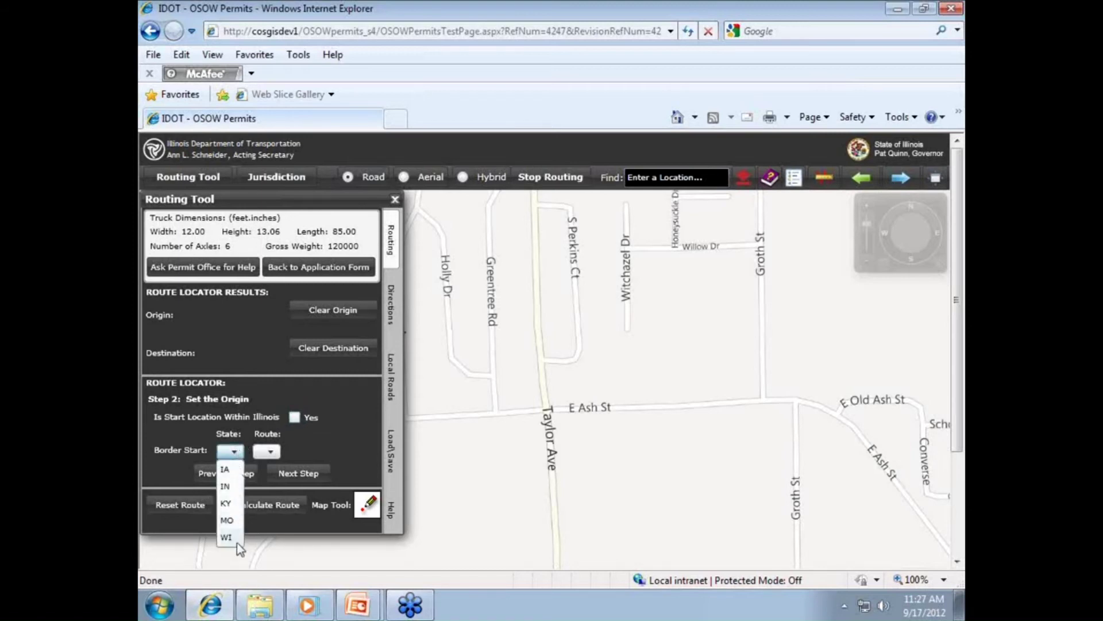
pyautogui.click(232, 487)
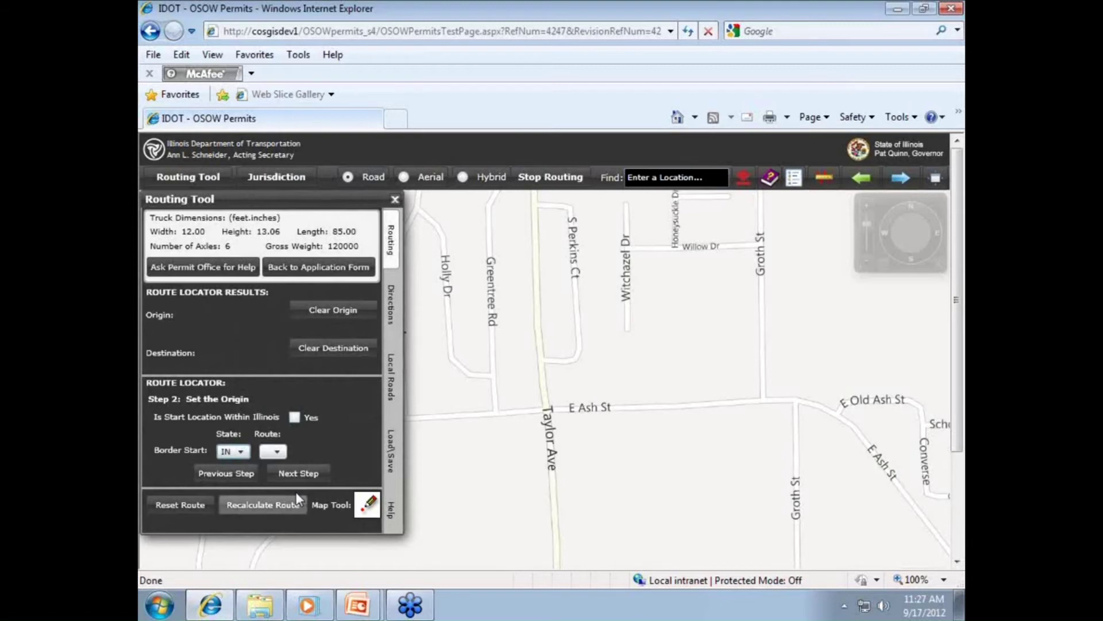
pyautogui.click(275, 452)
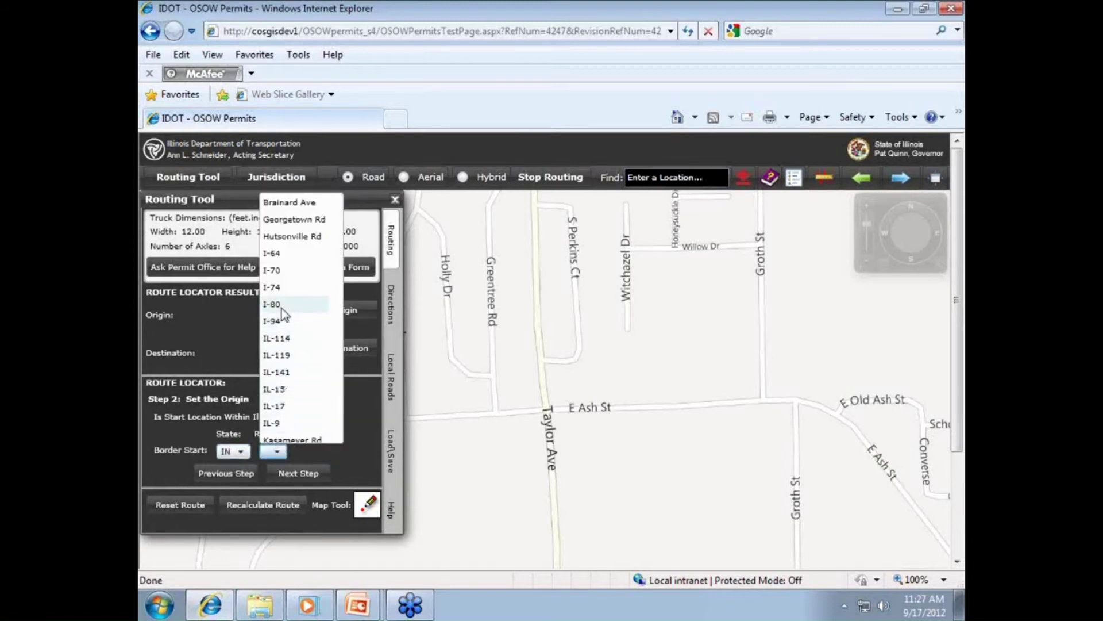
pyautogui.click(284, 288)
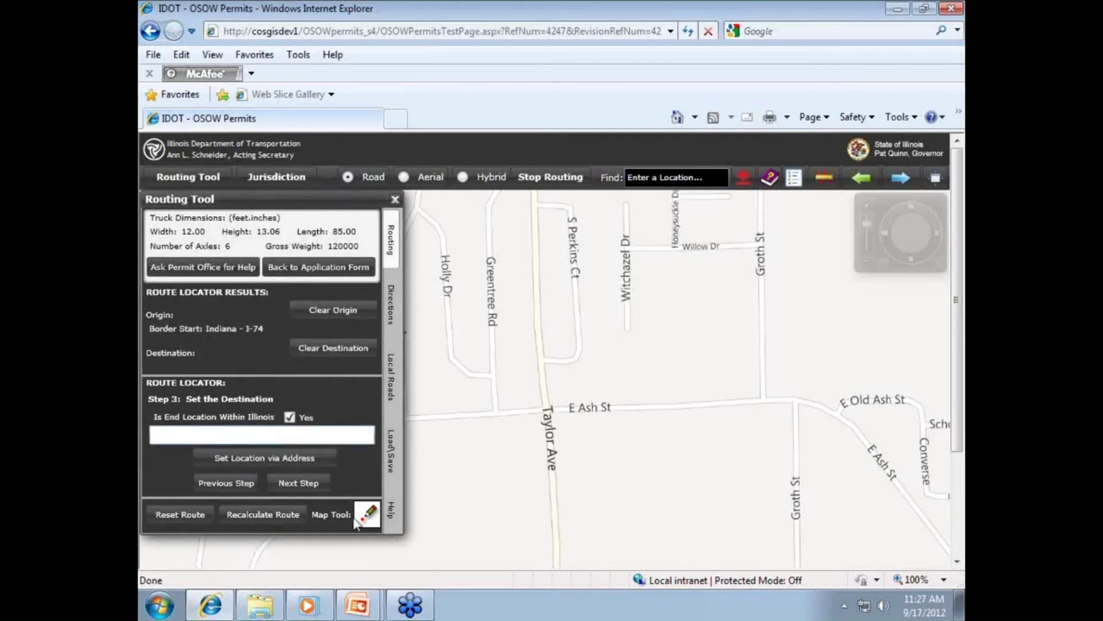
# Step: Set a border-end destination of Iowa (IA) on I-80
pyautogui.click(290, 418)
pyautogui.click(227, 451)
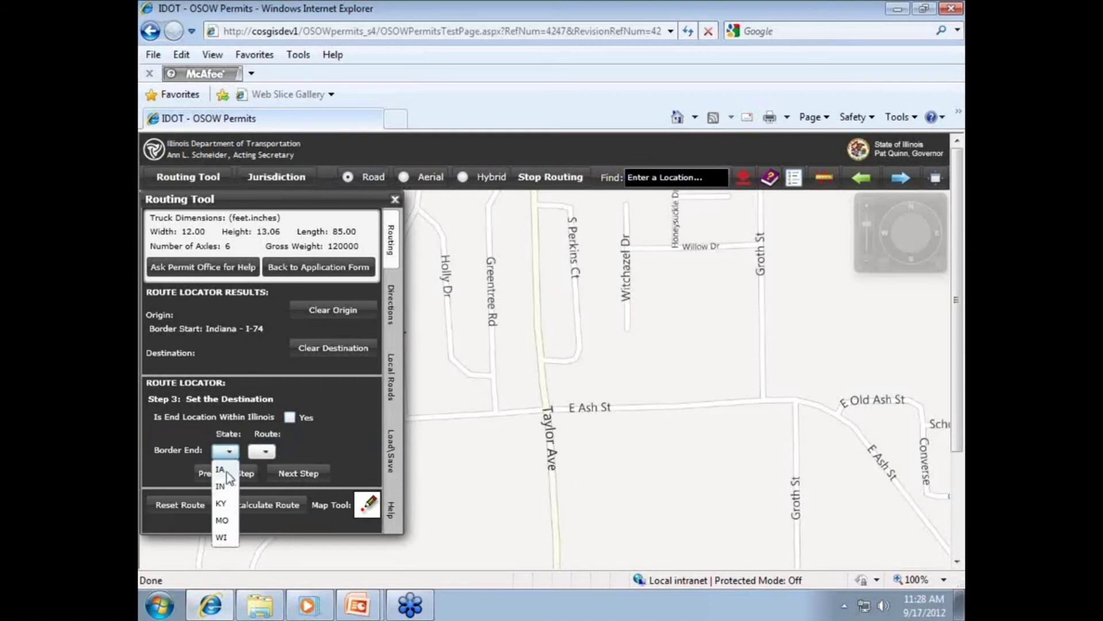
pyautogui.click(220, 469)
pyautogui.click(268, 451)
pyautogui.click(280, 252)
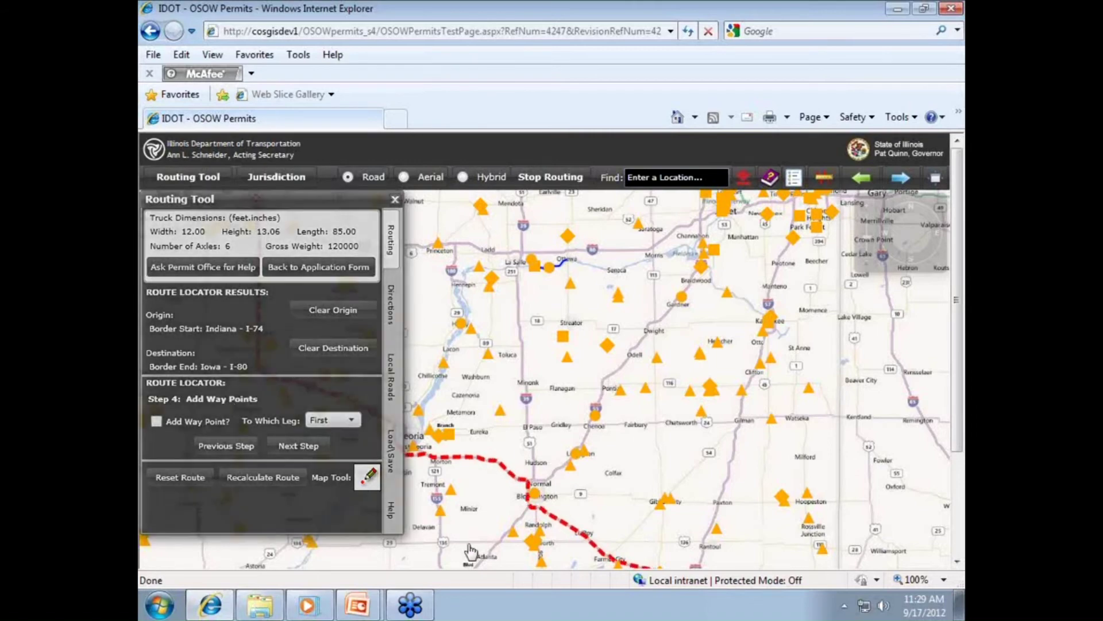
# Step: Pan the map west along the red route from Danville toward Peoria and zoom in
pyautogui.moveTo(510, 533); pyautogui.dragTo(474, 400)
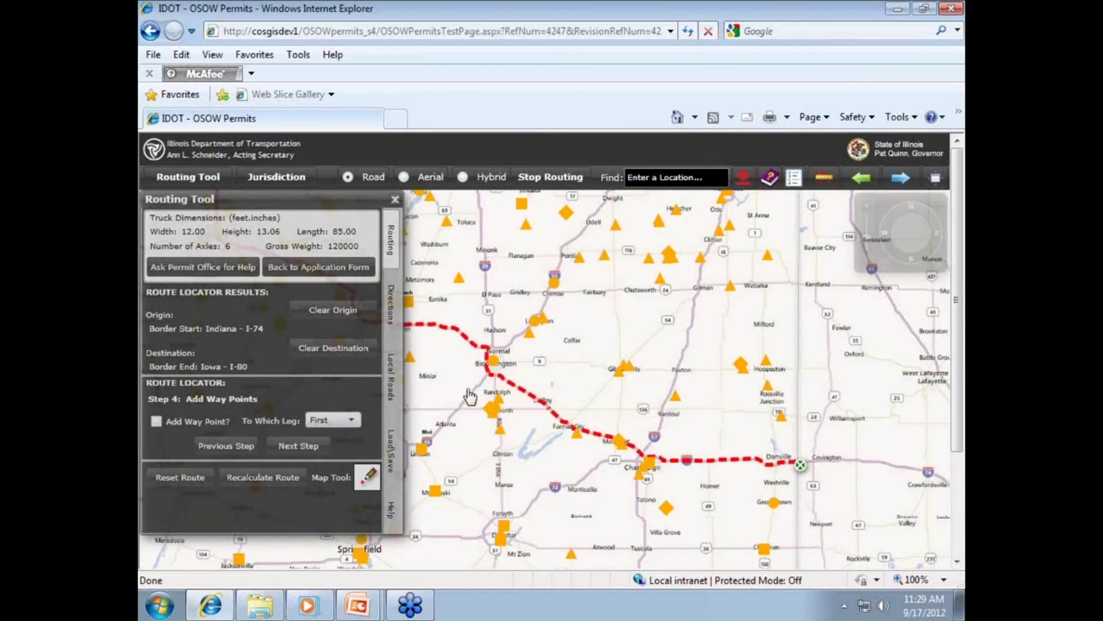
pyautogui.moveTo(470, 395); pyautogui.dragTo(688, 540)
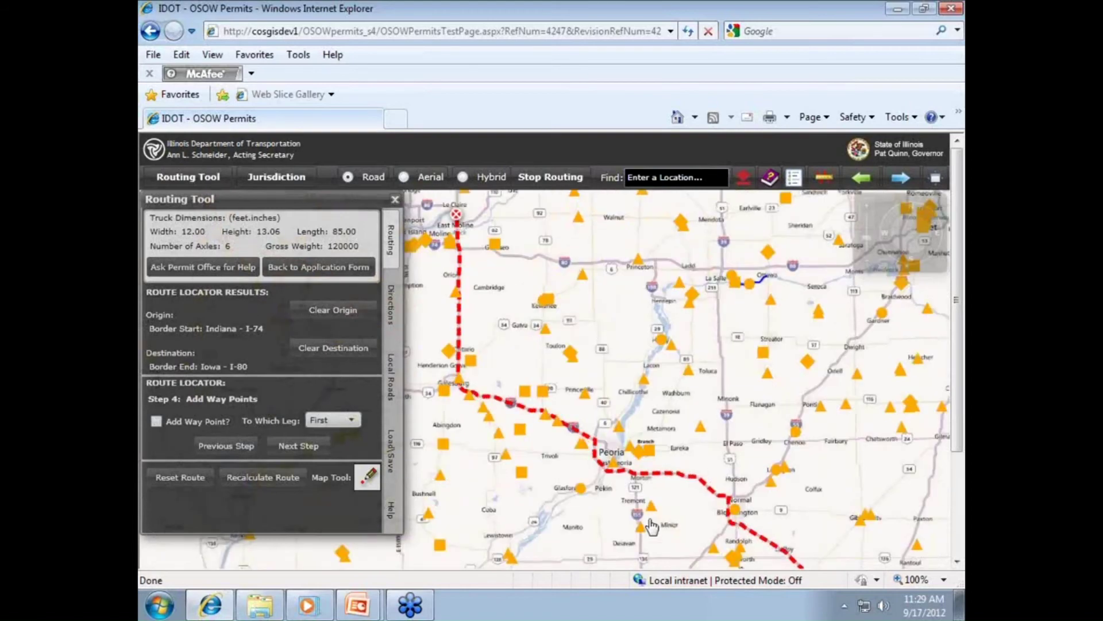
pyautogui.scroll(1, 652, 526)
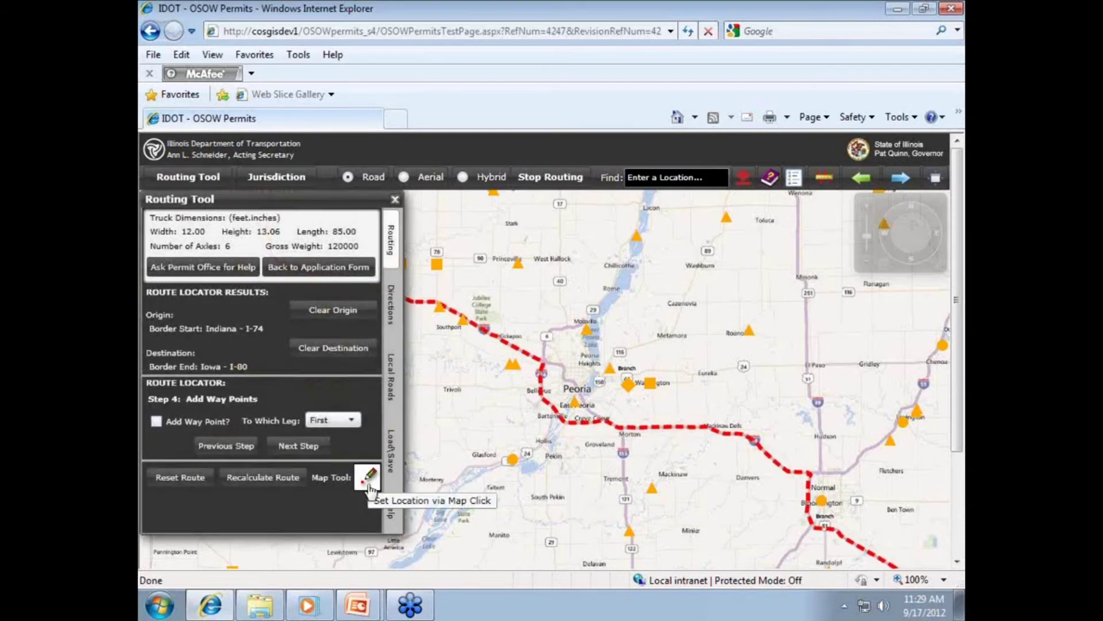
# Step: Enable placing points on the map and start a way point on the First Leg
pyautogui.click(369, 483)
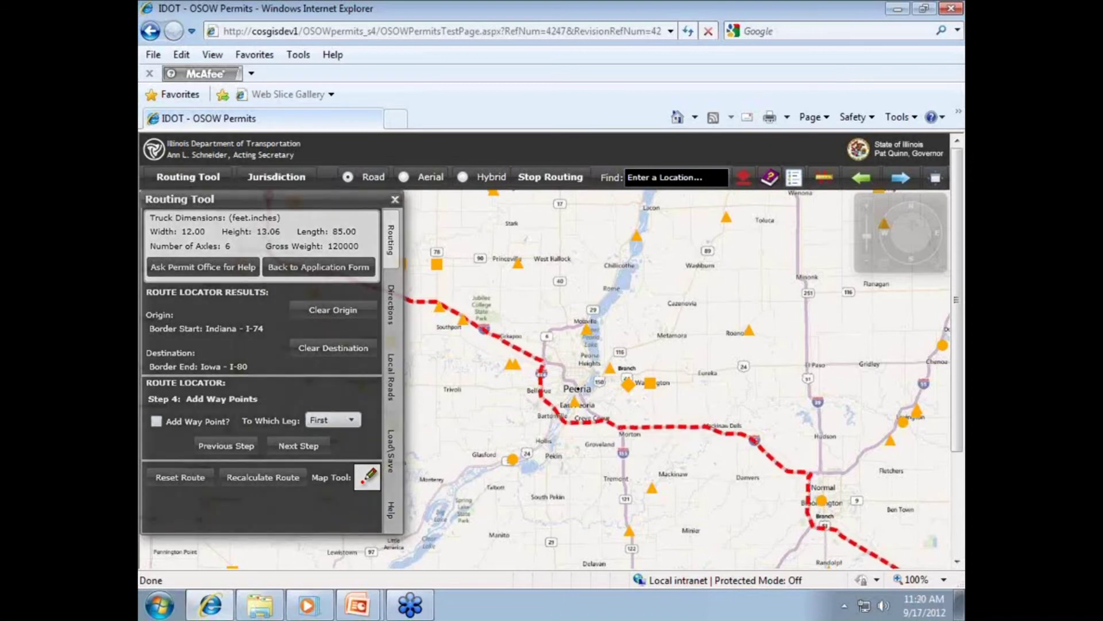
pyautogui.scroll(2, 578, 389)
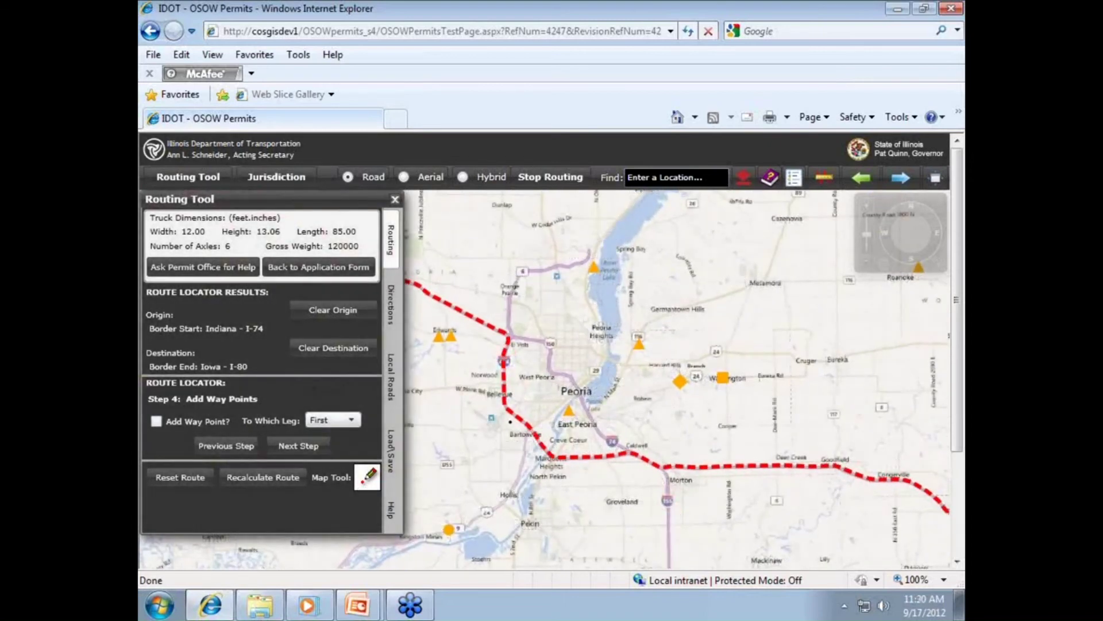
pyautogui.click(156, 420)
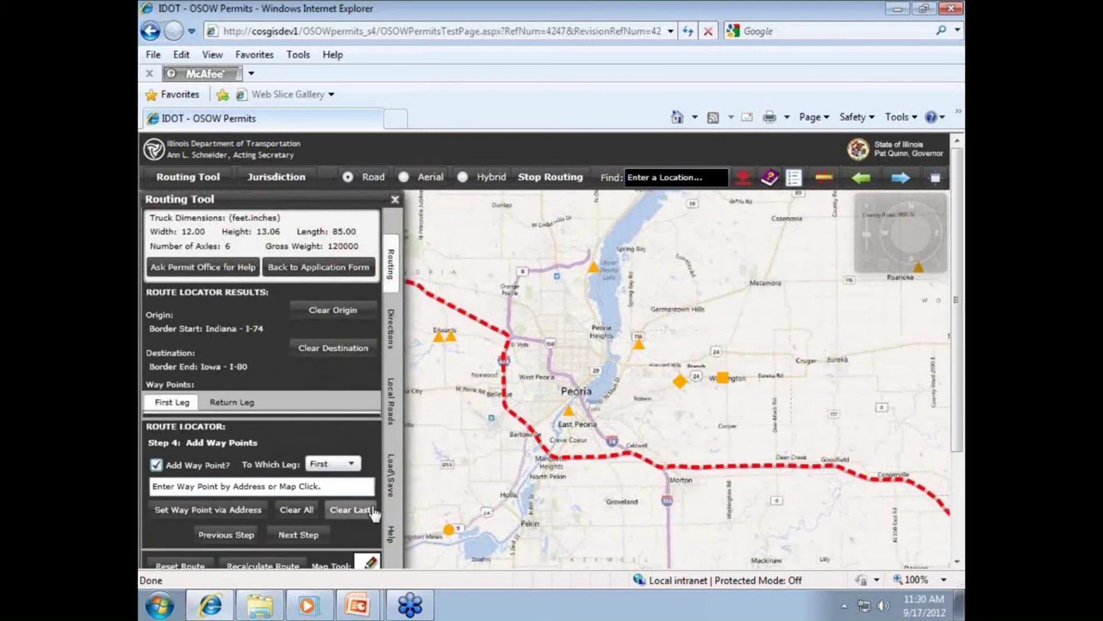
pyautogui.scroll(-2, 373, 513)
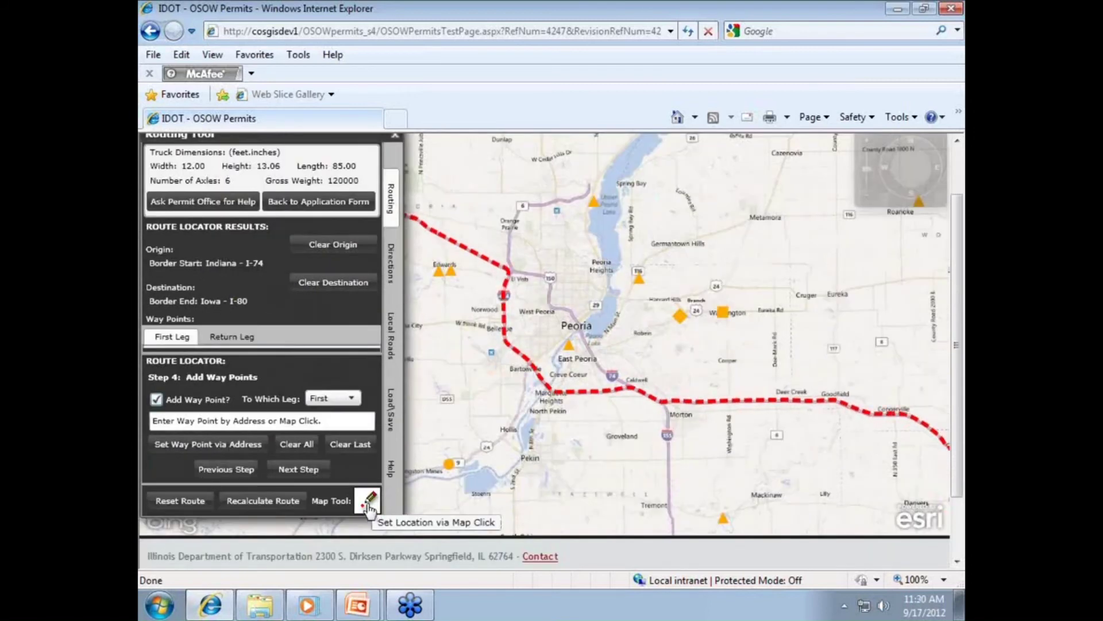
pyautogui.click(352, 400)
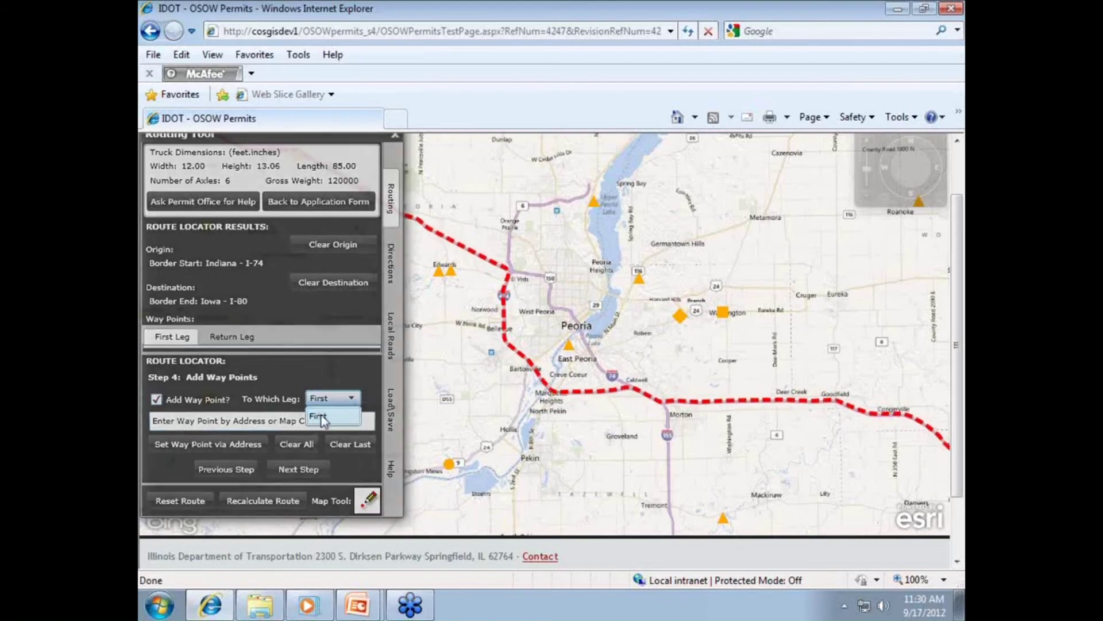
pyautogui.click(321, 417)
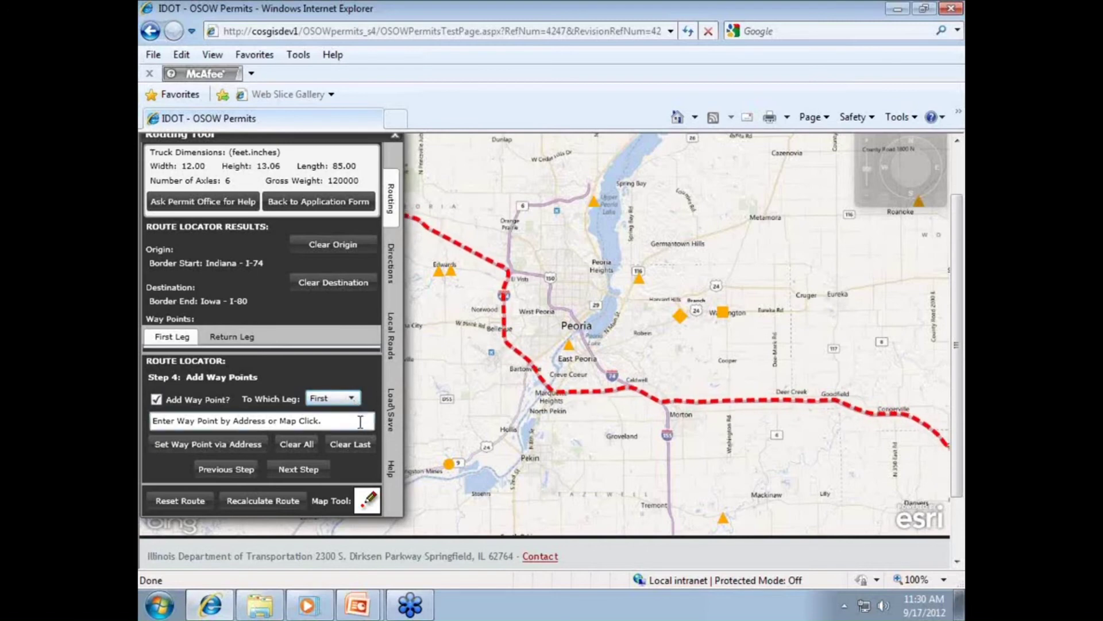
# Step: Enter a partial way-point address, clear it, then zoom in toward Marquette Heights
pyautogui.scroll(2, 329, 486)
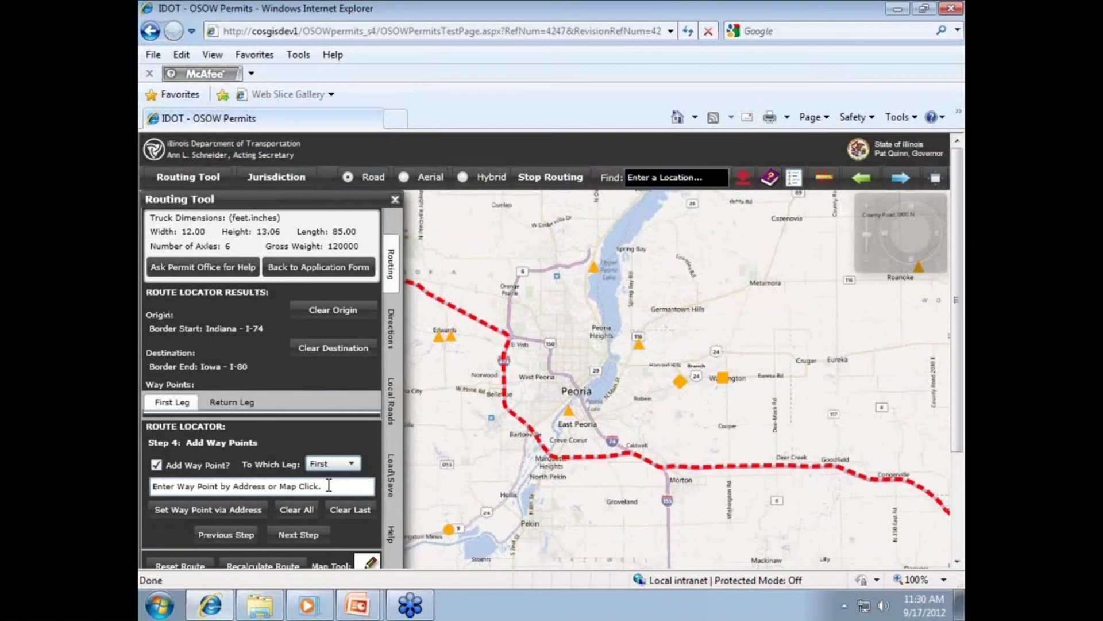
pyautogui.click(328, 485)
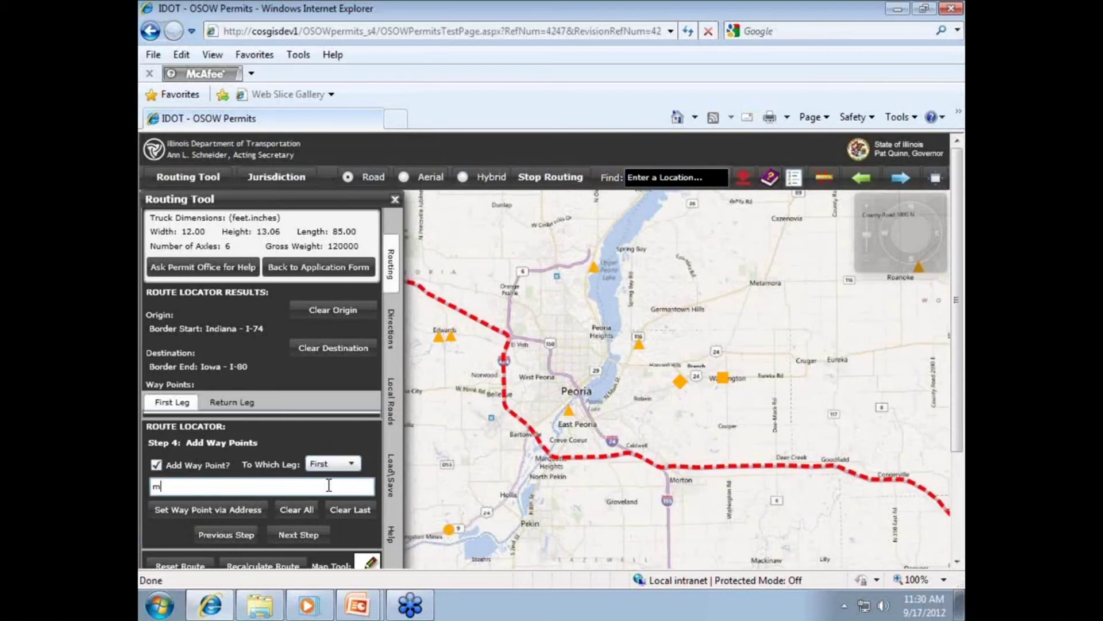
pyautogui.write('102 mor')
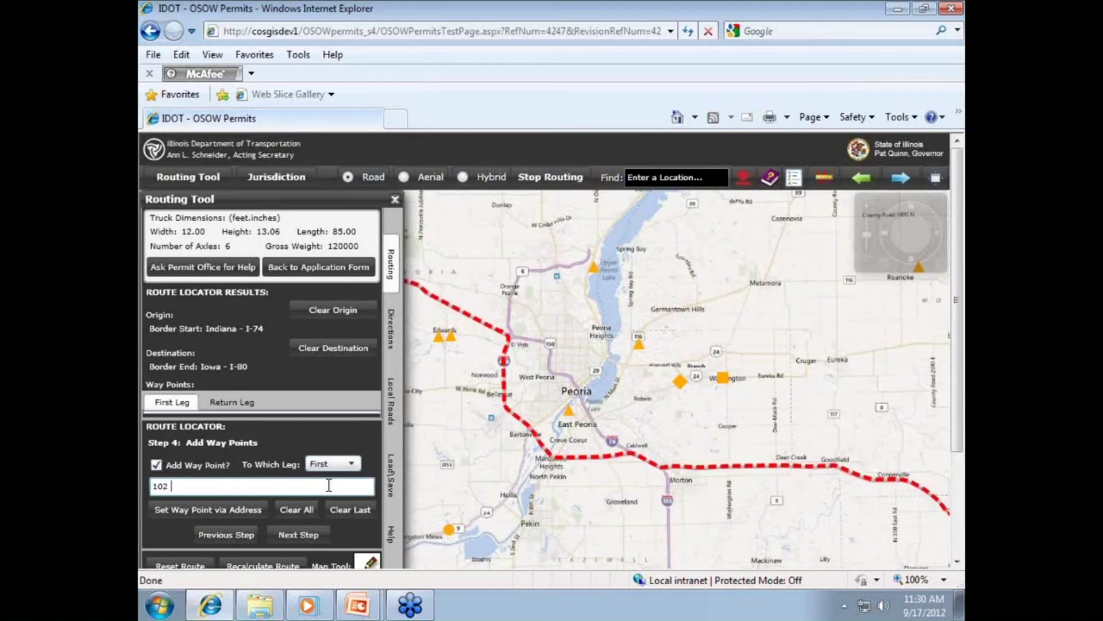
pyautogui.press('BackSpace')
pyautogui.press('BackSpace')
pyautogui.press('BackSpace')
pyautogui.press('BackSpace')
pyautogui.press('BackSpace')
pyautogui.press('BackSpace')
pyautogui.press('BackSpace')
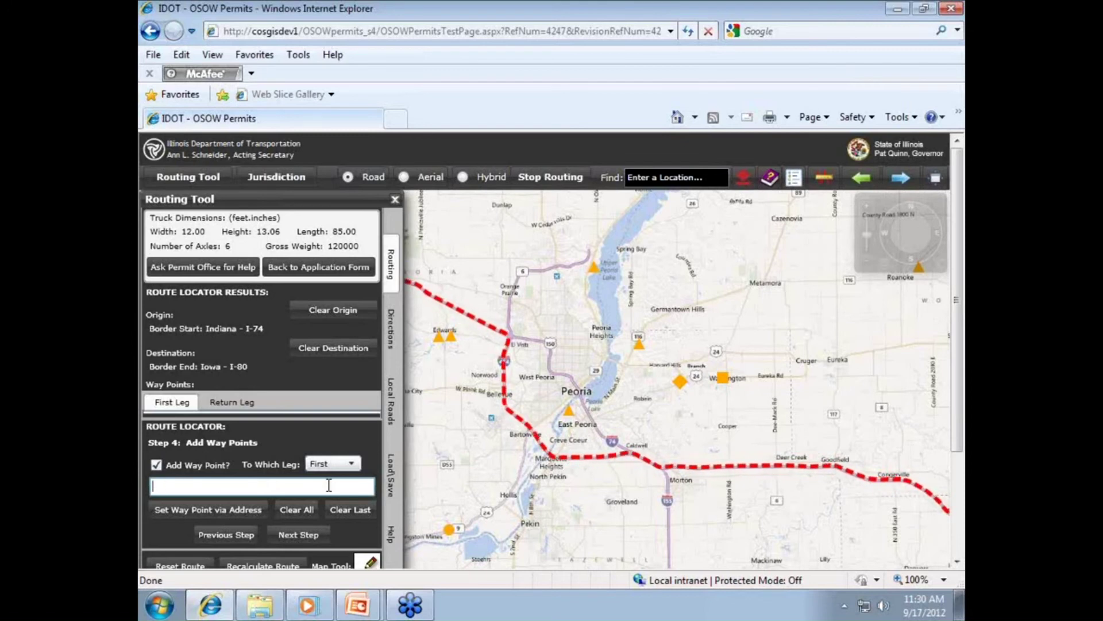
pyautogui.doubleClick(530, 463)
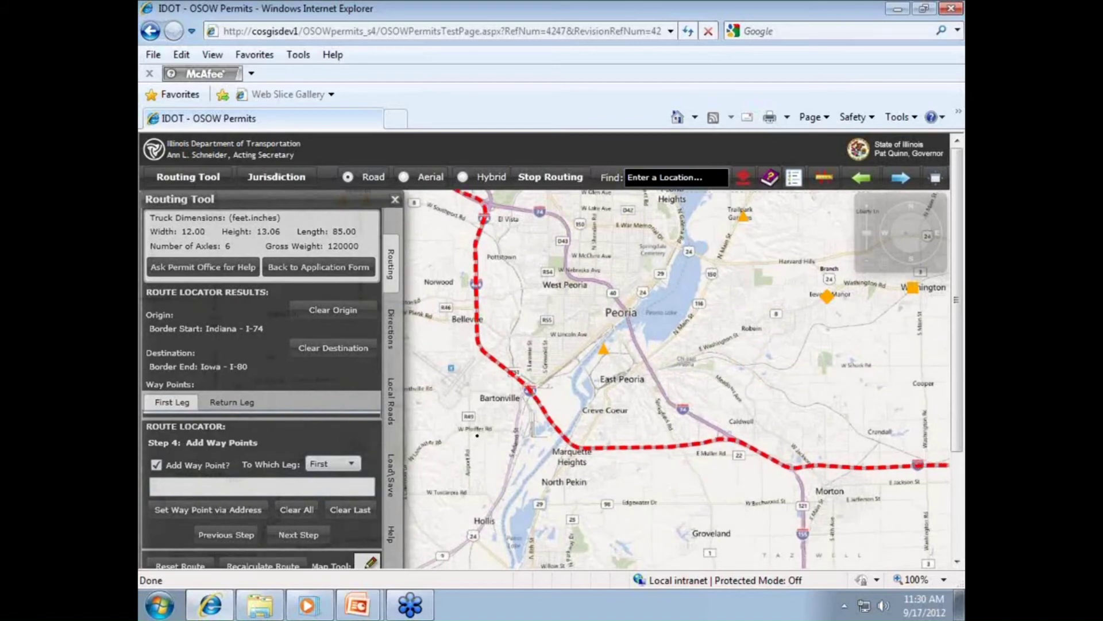
# Step: Zoom into downtown Peoria and drop a First Leg way point on I-74 (I-74 E Peoria, IL 61603)
pyautogui.scroll(-2, 363, 529)
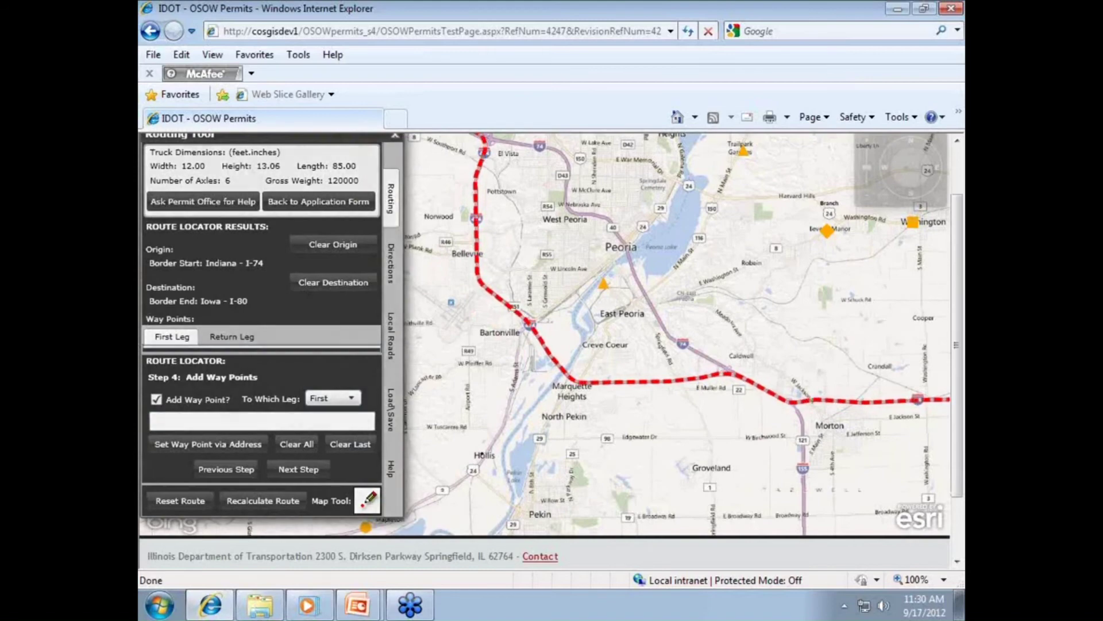
pyautogui.scroll(1, 557, 356)
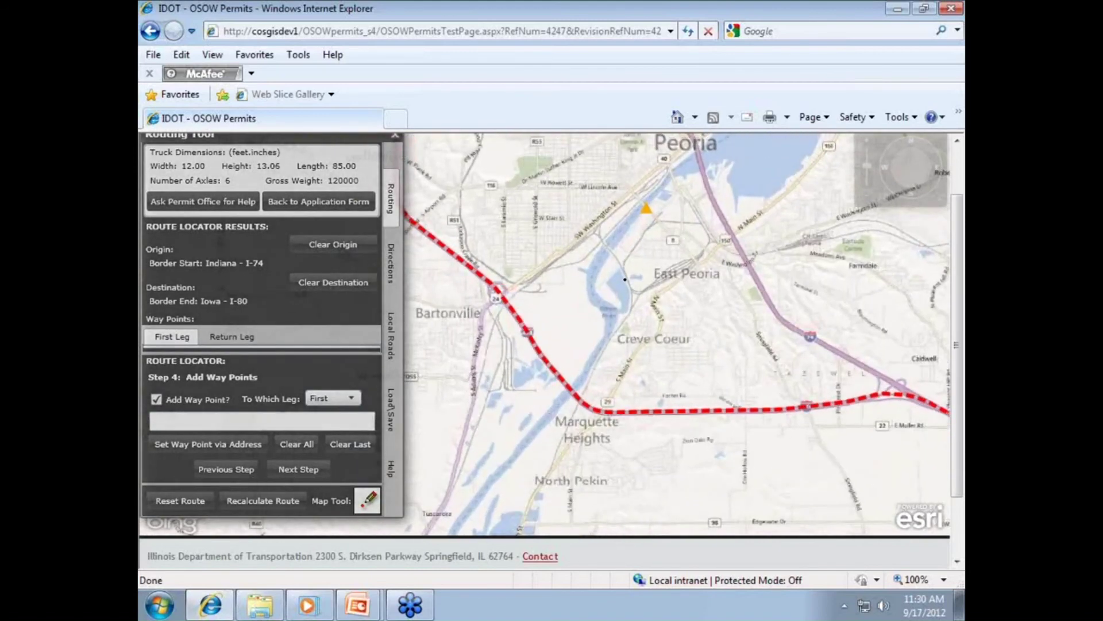
pyautogui.scroll(1, 626, 280)
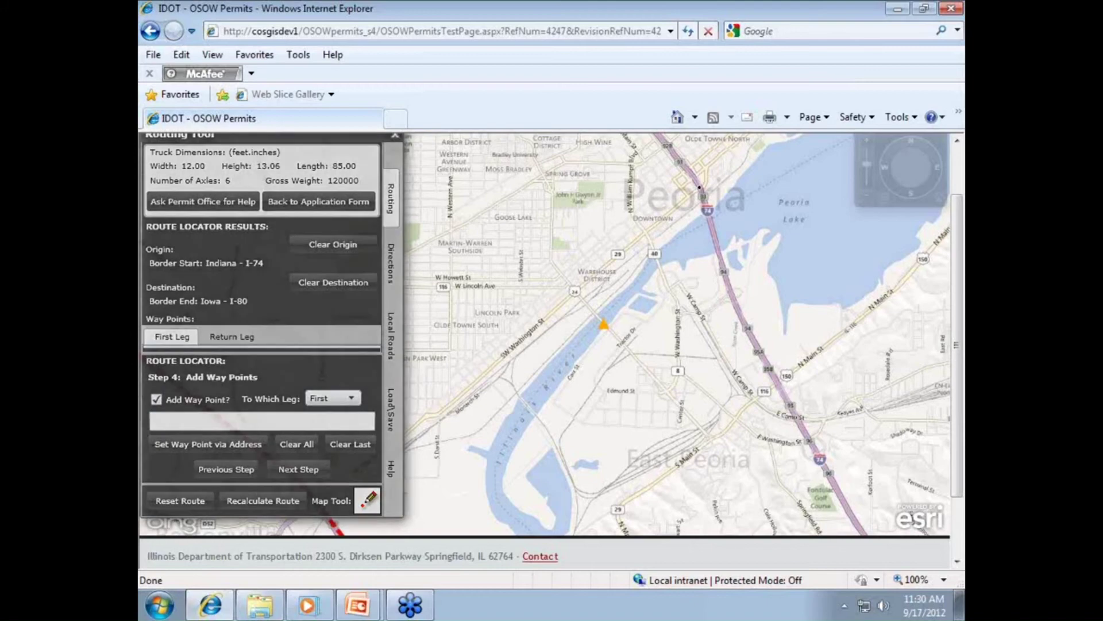
pyautogui.scroll(3, 709, 193)
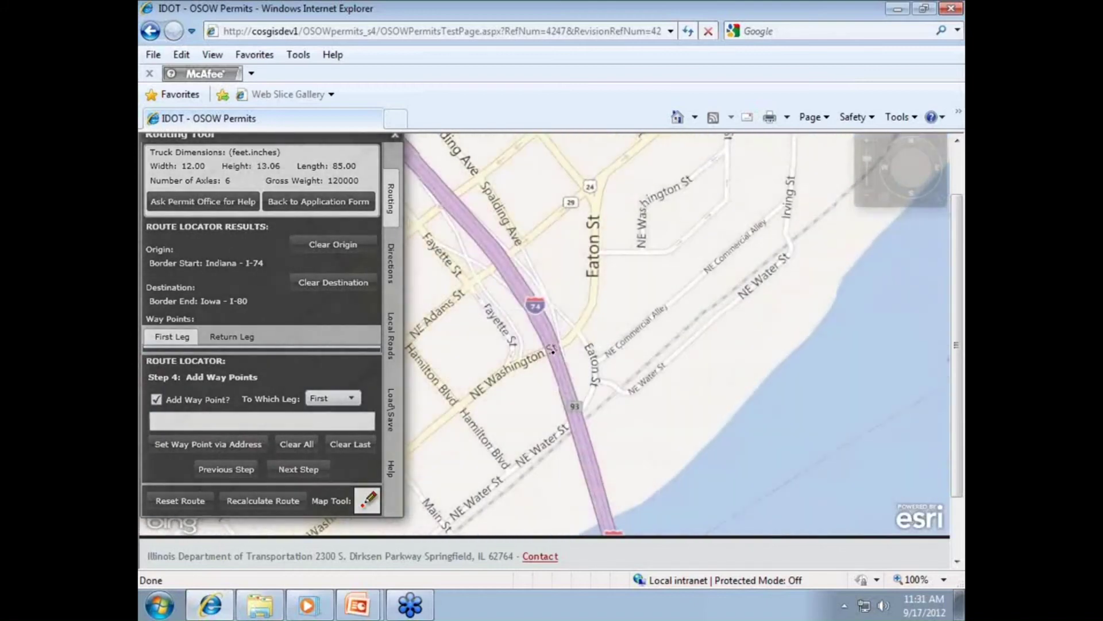
pyautogui.click(554, 359)
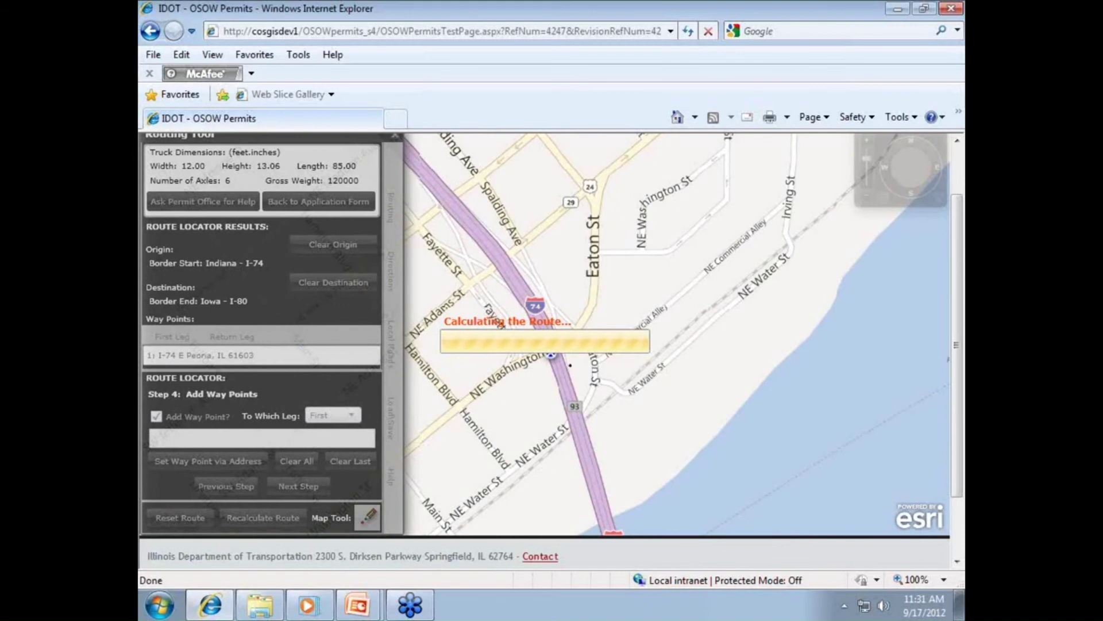
# Step: Zoom out to review the recalculated route, then zoom back in near Peoria Zoo
pyautogui.scroll(-2, 552, 361)
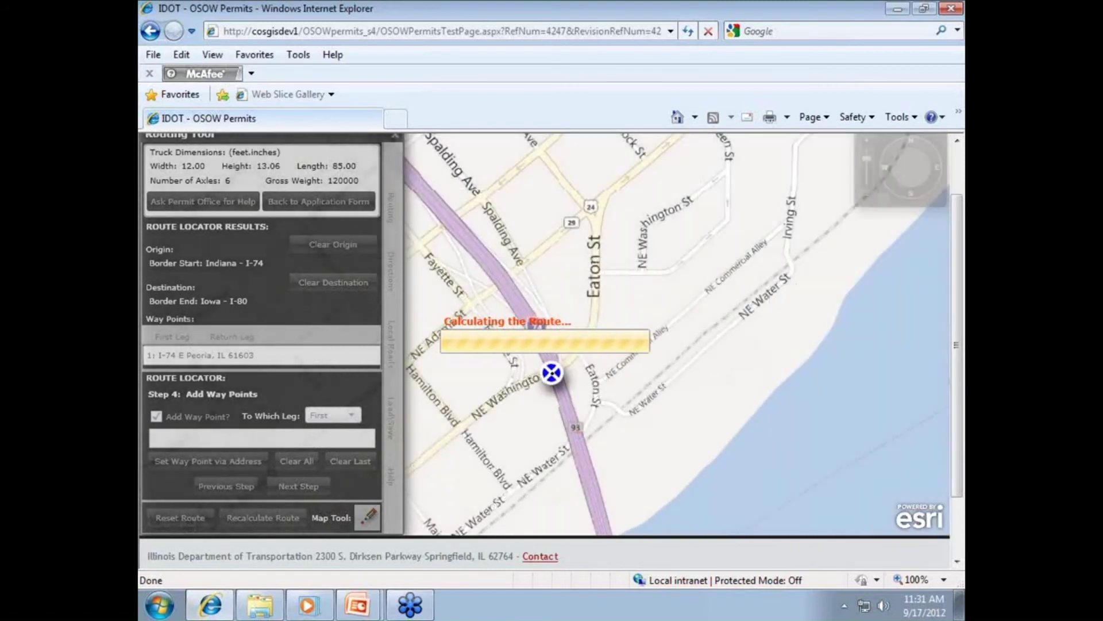
pyautogui.moveTo(552, 372)
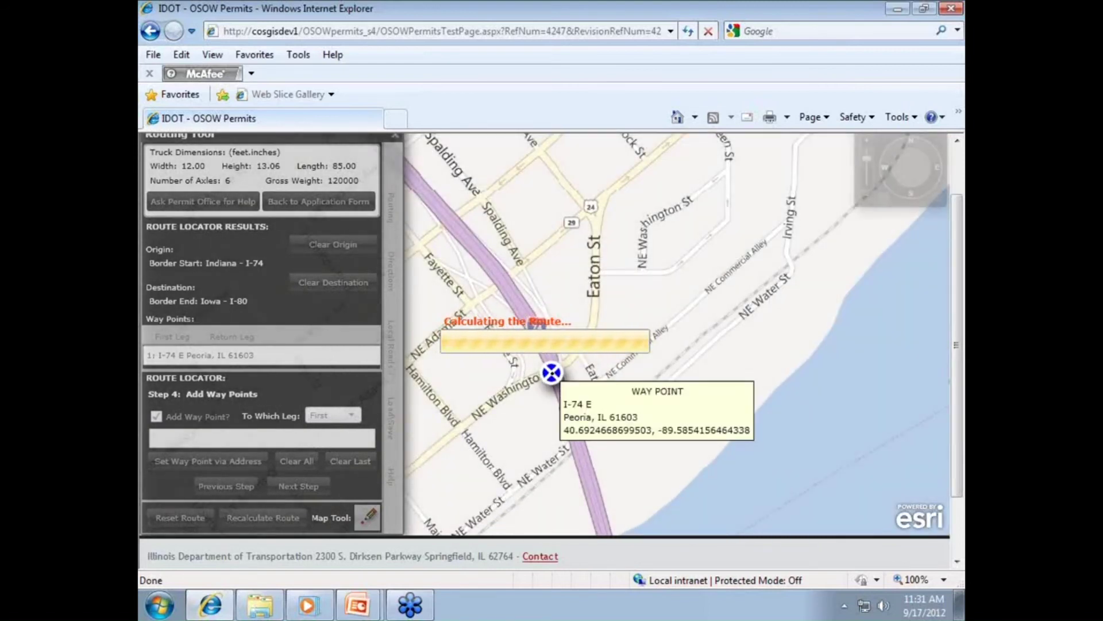
pyautogui.scroll(-1, 551, 372)
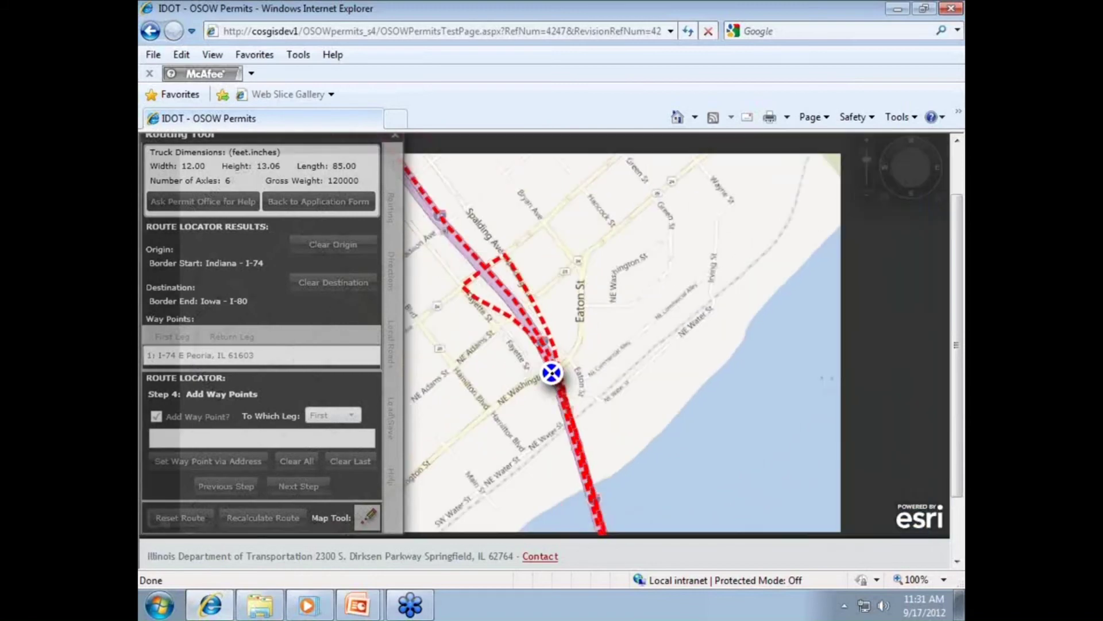
pyautogui.scroll(-2, 552, 373)
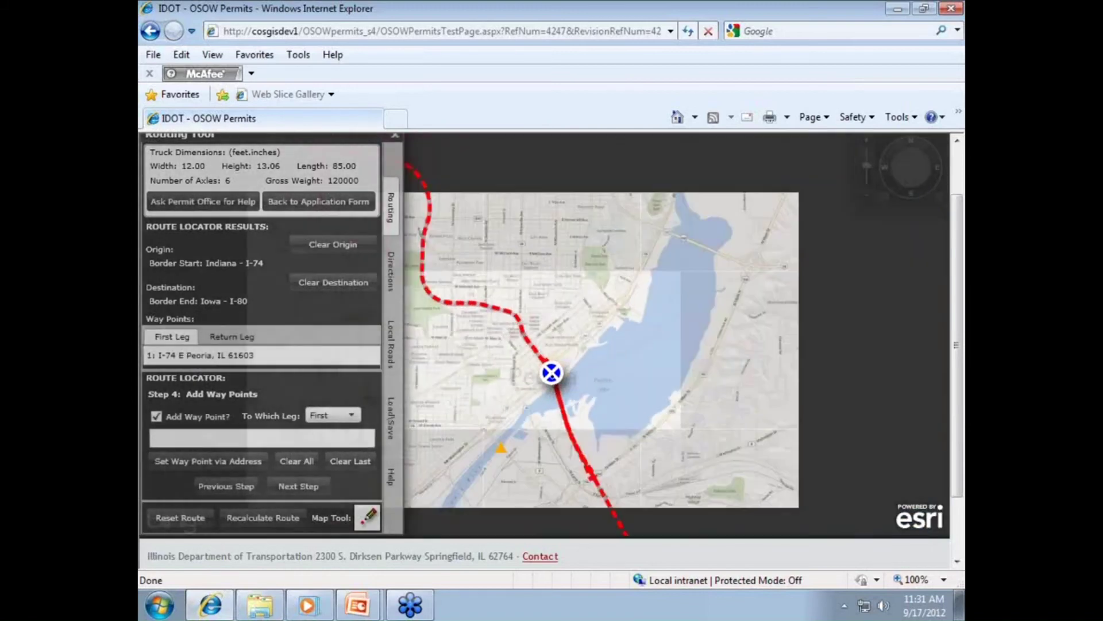
pyautogui.scroll(-1, 551, 372)
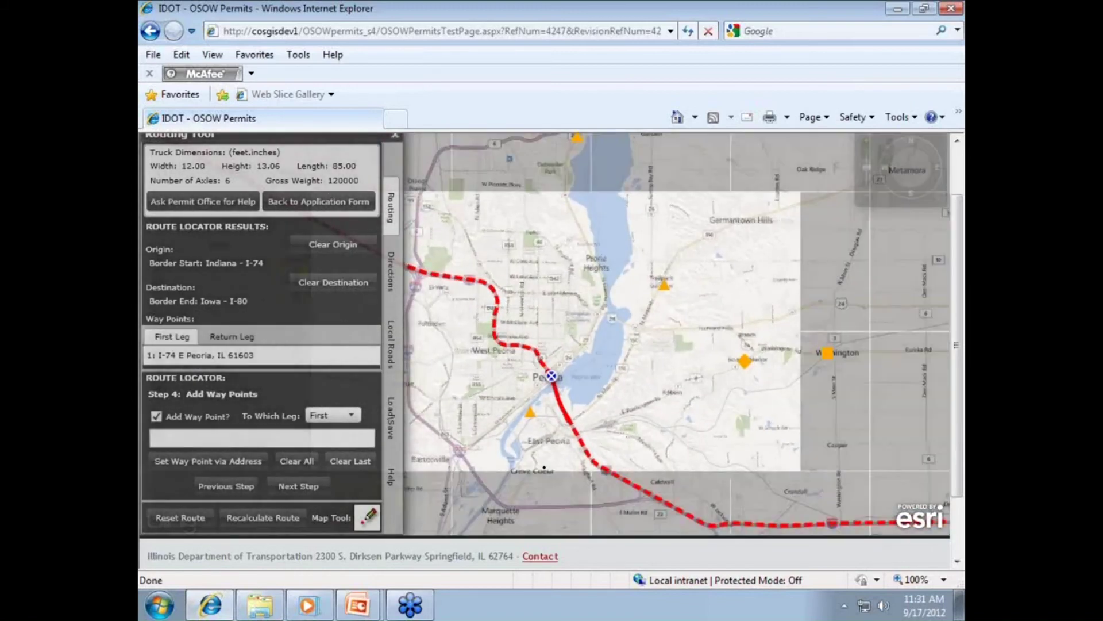
pyautogui.scroll(-1, 552, 376)
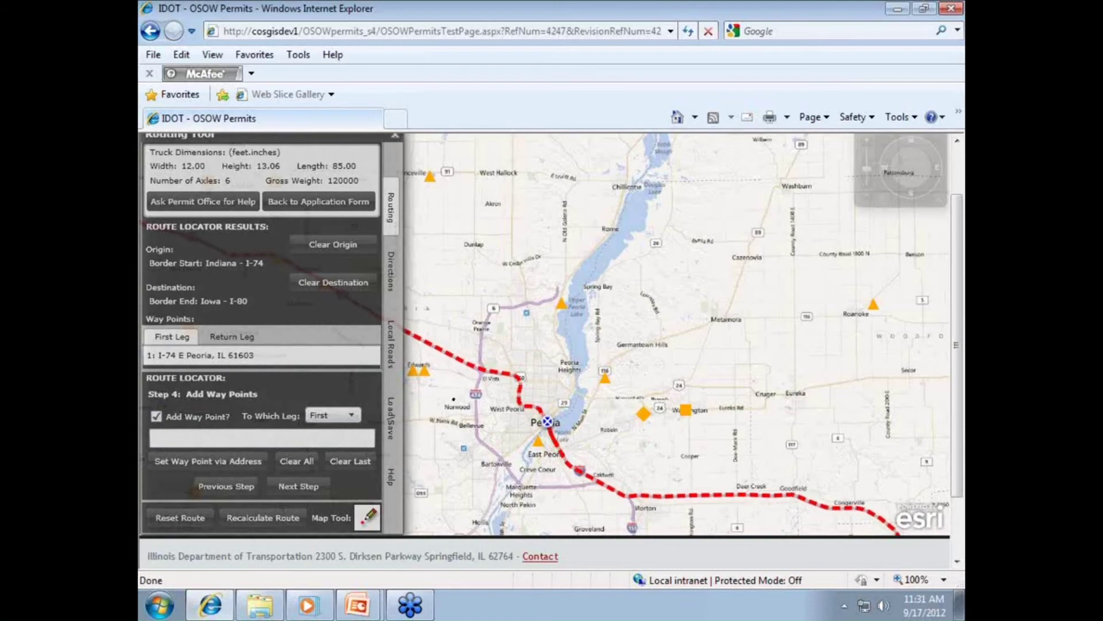
pyautogui.scroll(1, 504, 427)
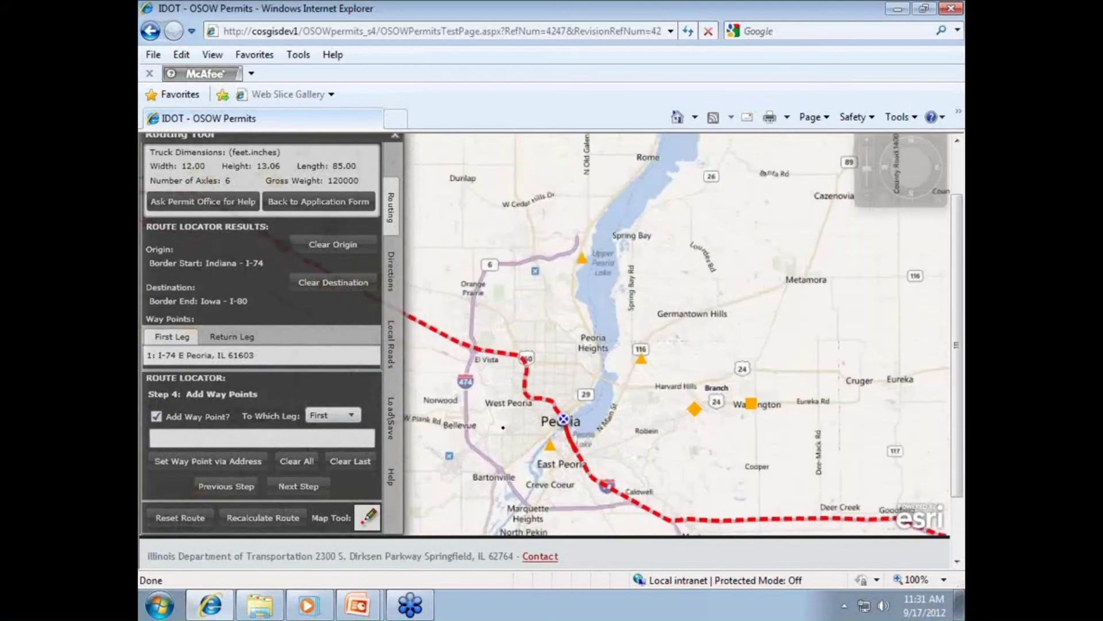
pyautogui.scroll(1, 504, 428)
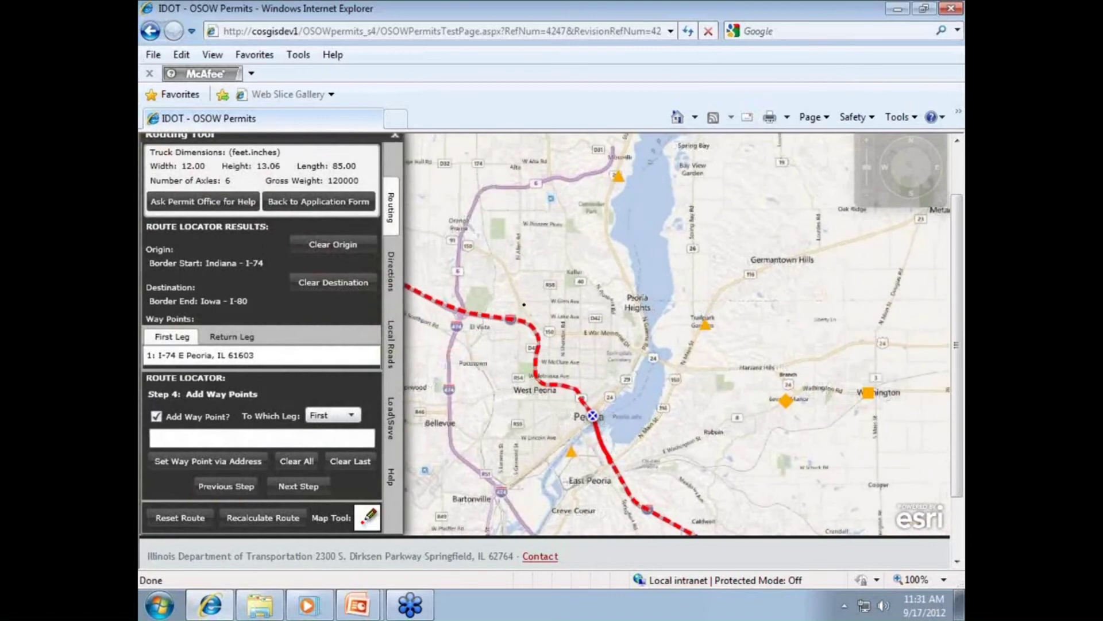
pyautogui.scroll(1, 524, 304)
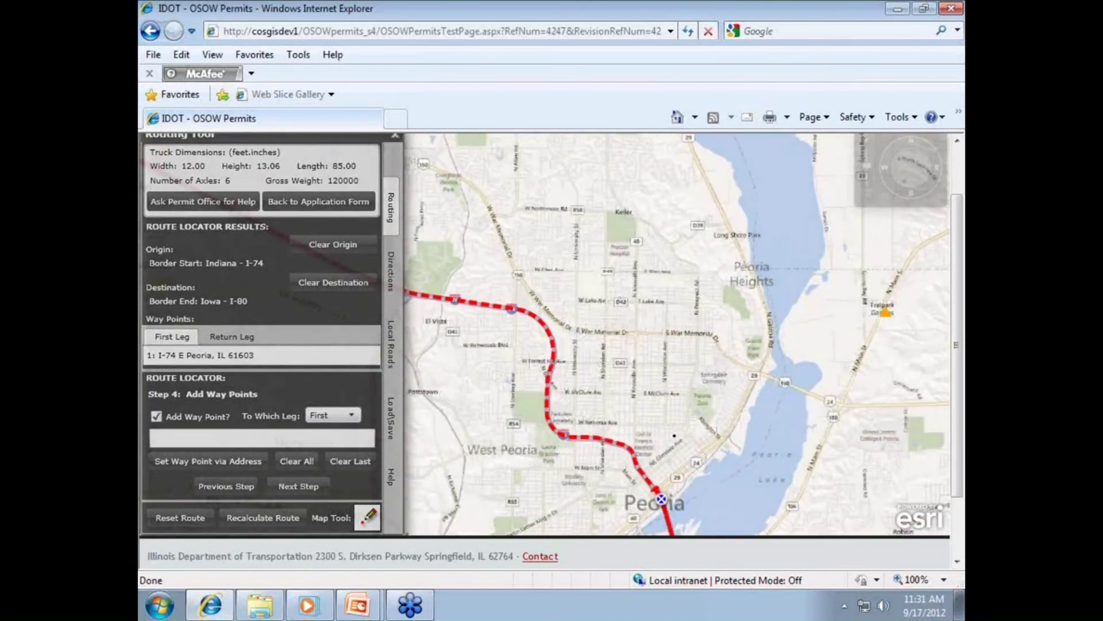
pyautogui.scroll(1, 717, 444)
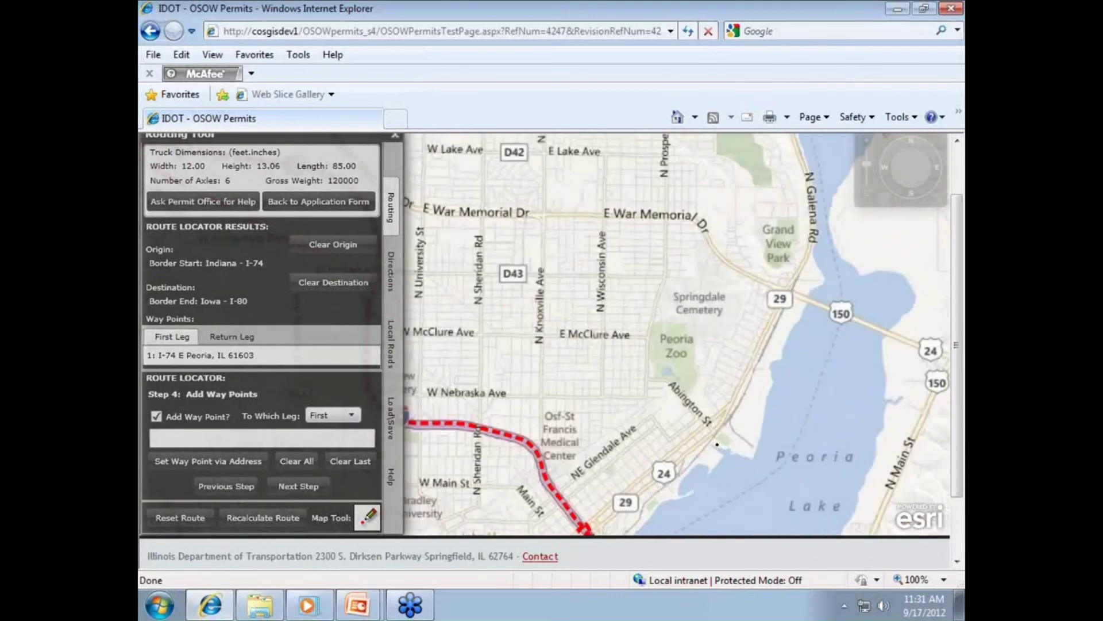
pyautogui.scroll(2, 717, 445)
# Step: Place First Leg way points along US-24 north past Glen Oak Park, ending near E War Memorial Dr
pyautogui.click(598, 296)
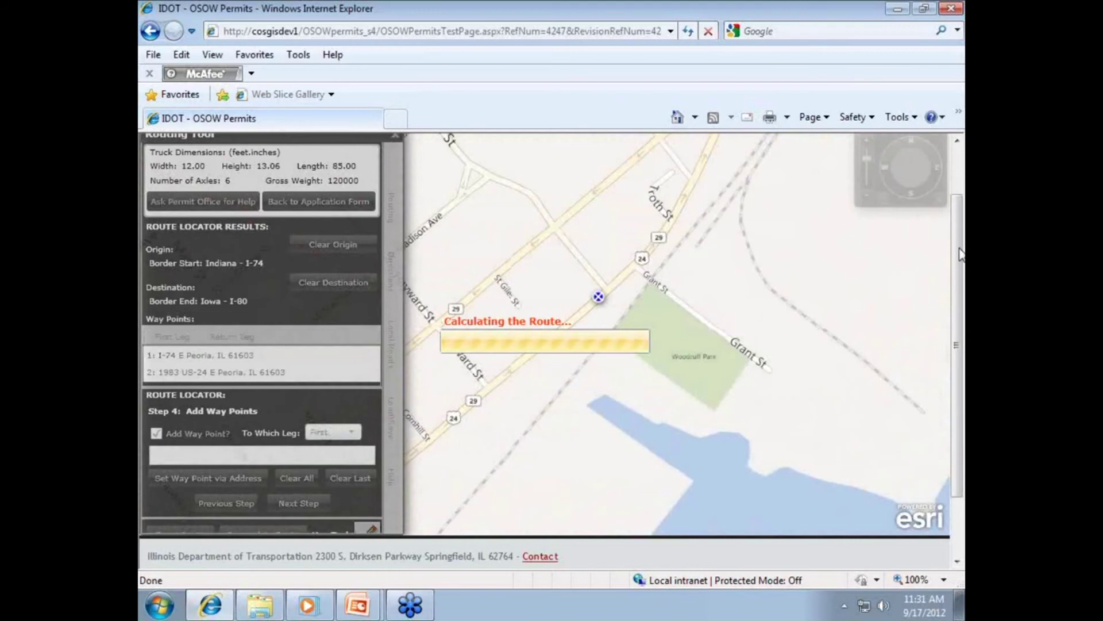
pyautogui.scroll(2, 961, 254)
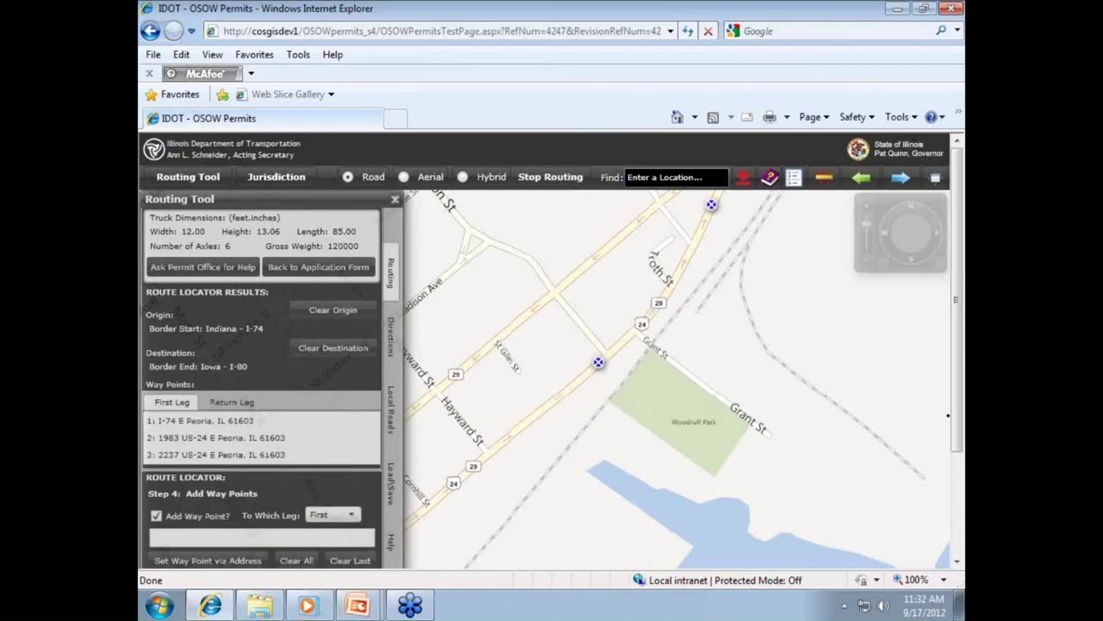
pyautogui.scroll(-2, 739, 456)
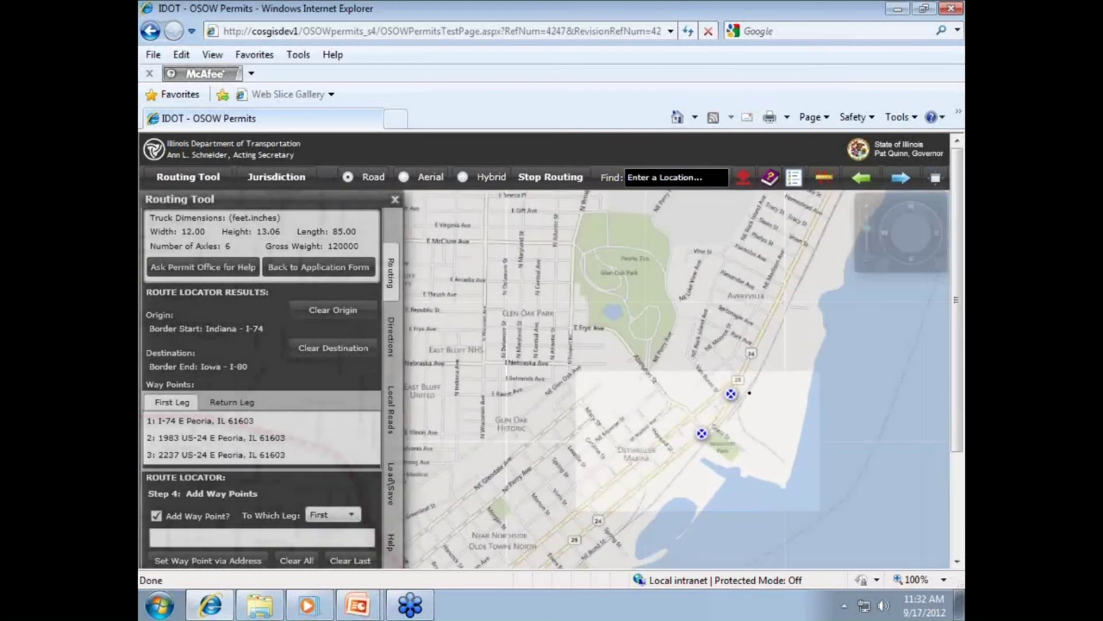
pyautogui.press('Up')
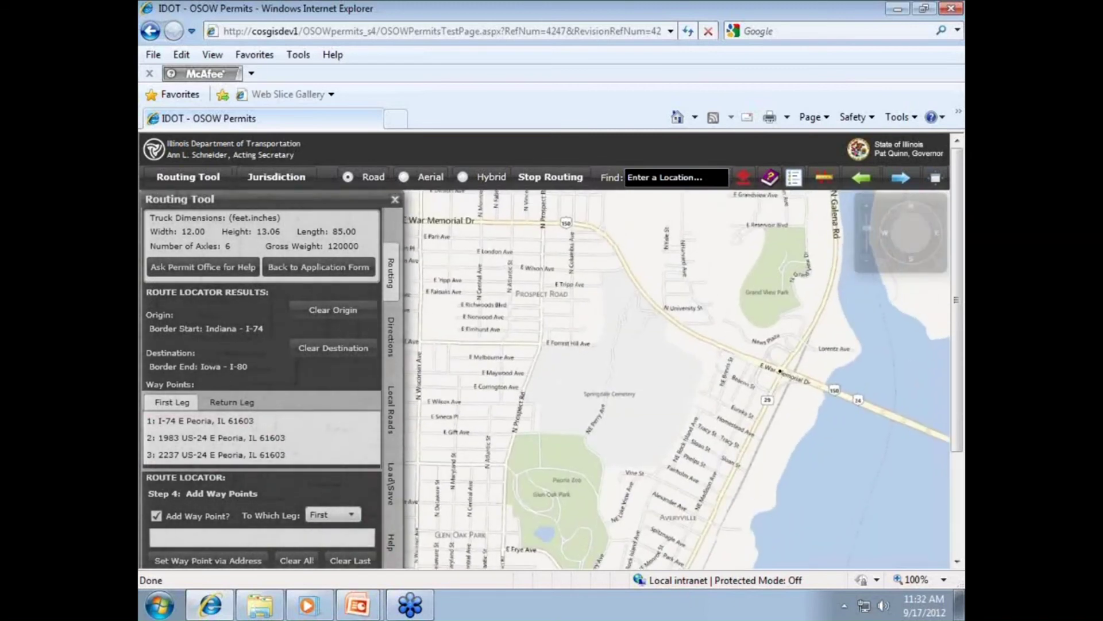
pyautogui.scroll(1, 780, 371)
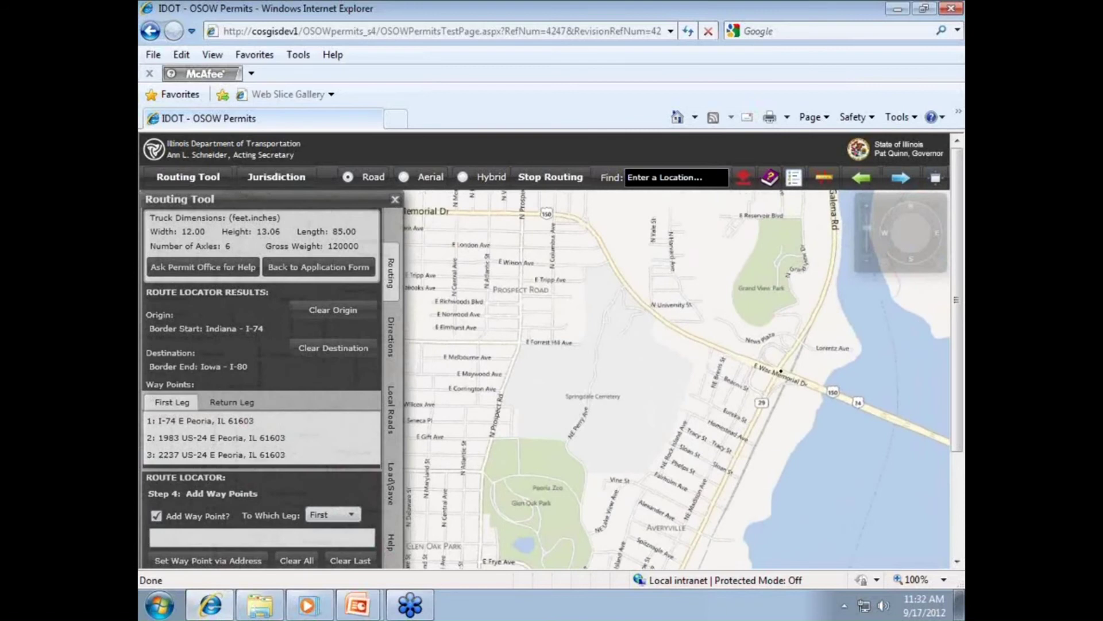
pyautogui.scroll(2, 781, 370)
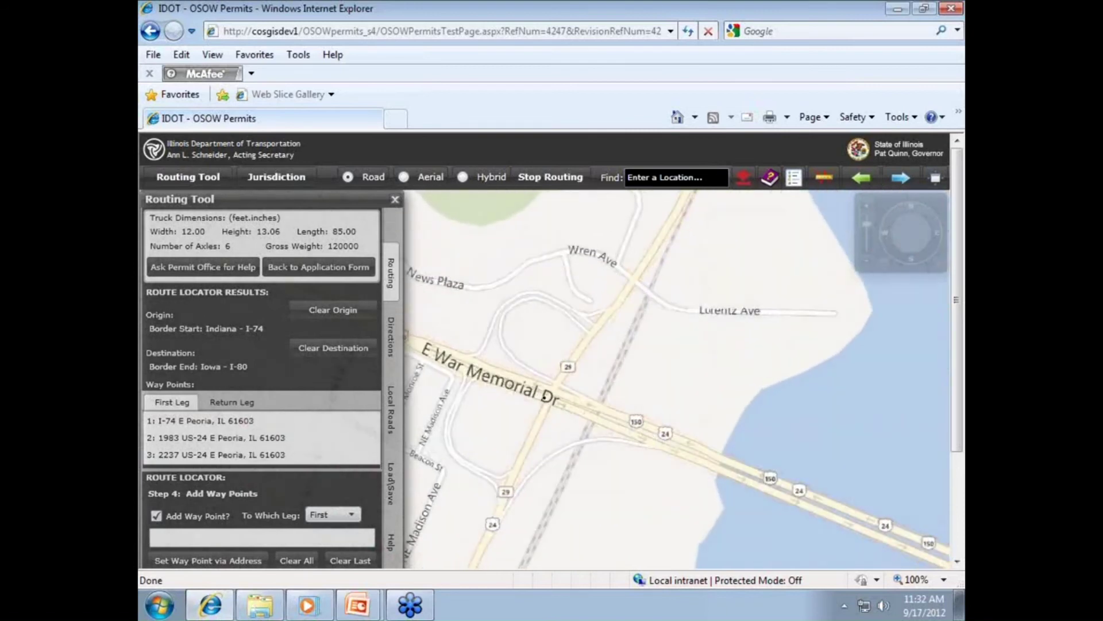
pyautogui.click(550, 405)
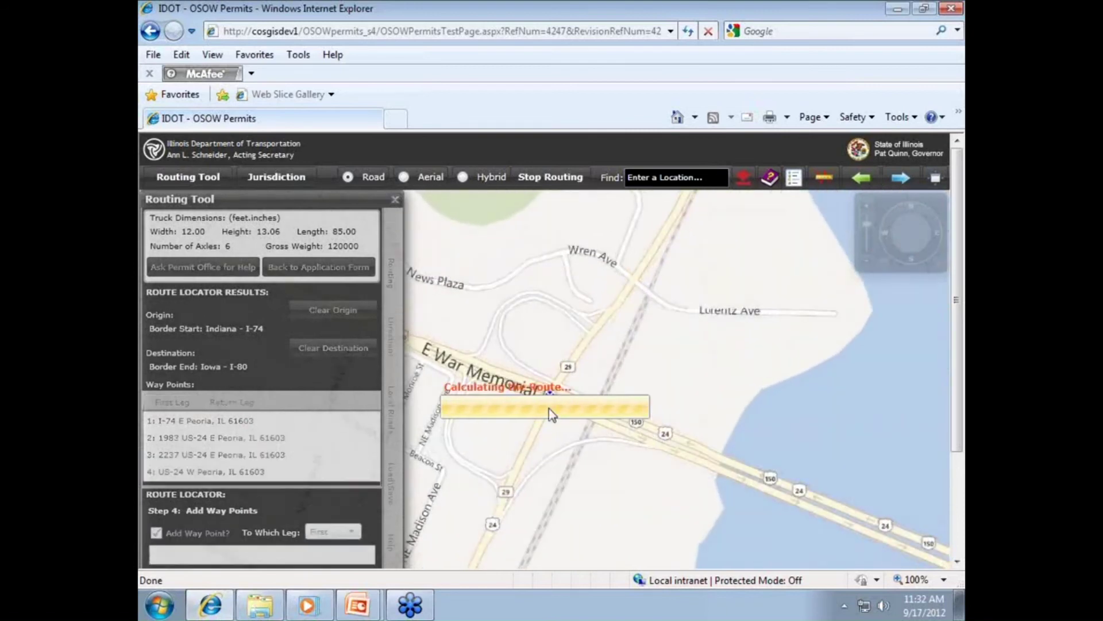
# Step: After recalculation finishes, advance to Step 5: Accept the Route
pyautogui.scroll(-1, 551, 413)
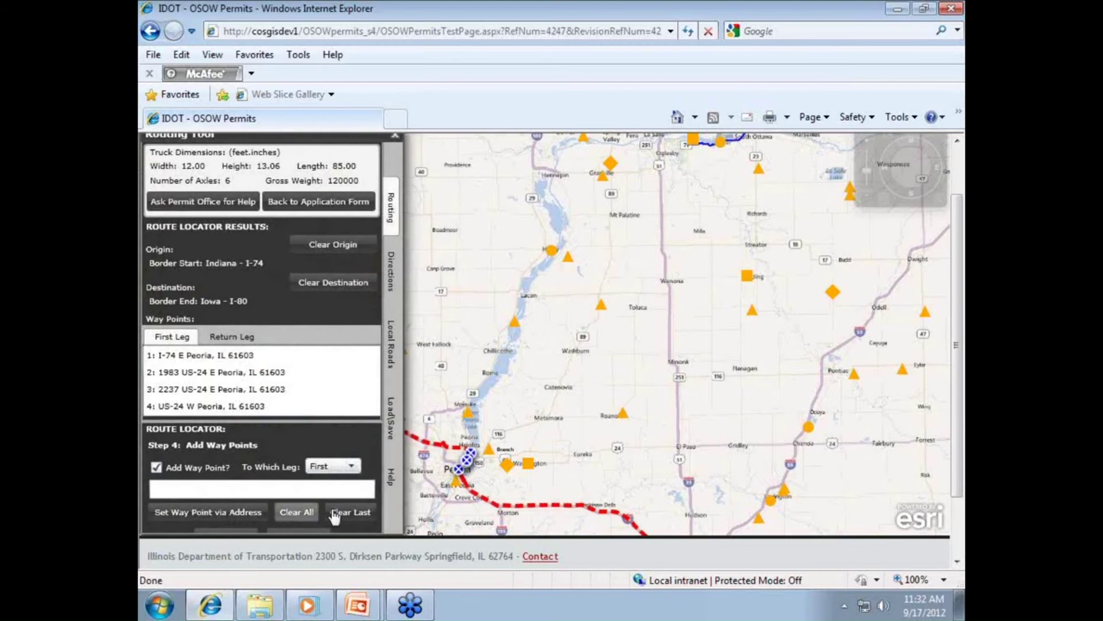
pyautogui.click(293, 516)
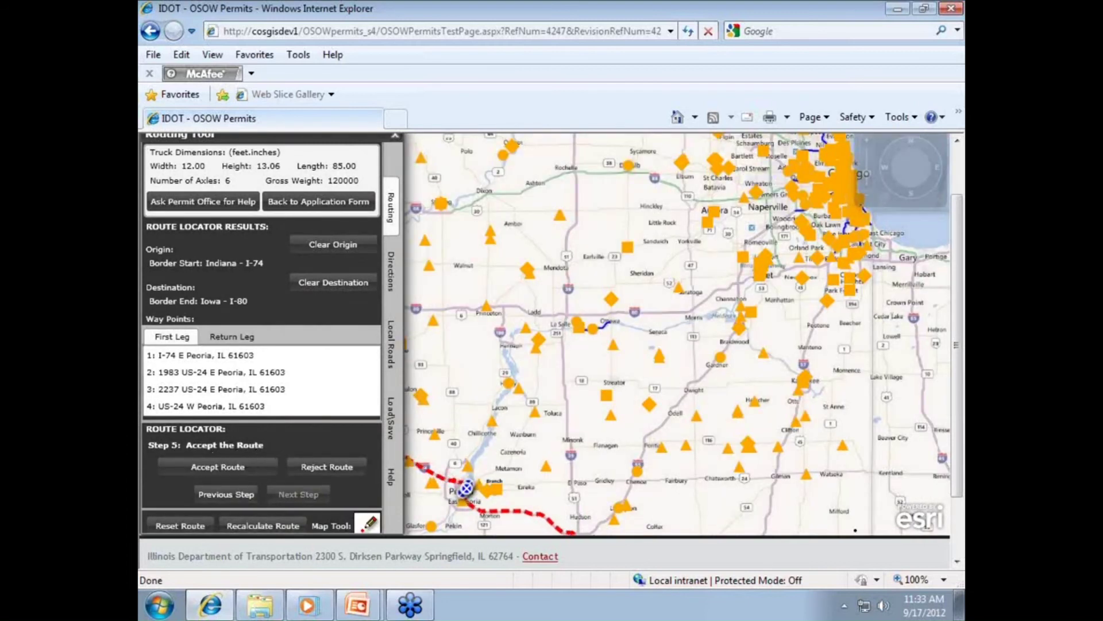
pyautogui.scroll(-1, 958, 460)
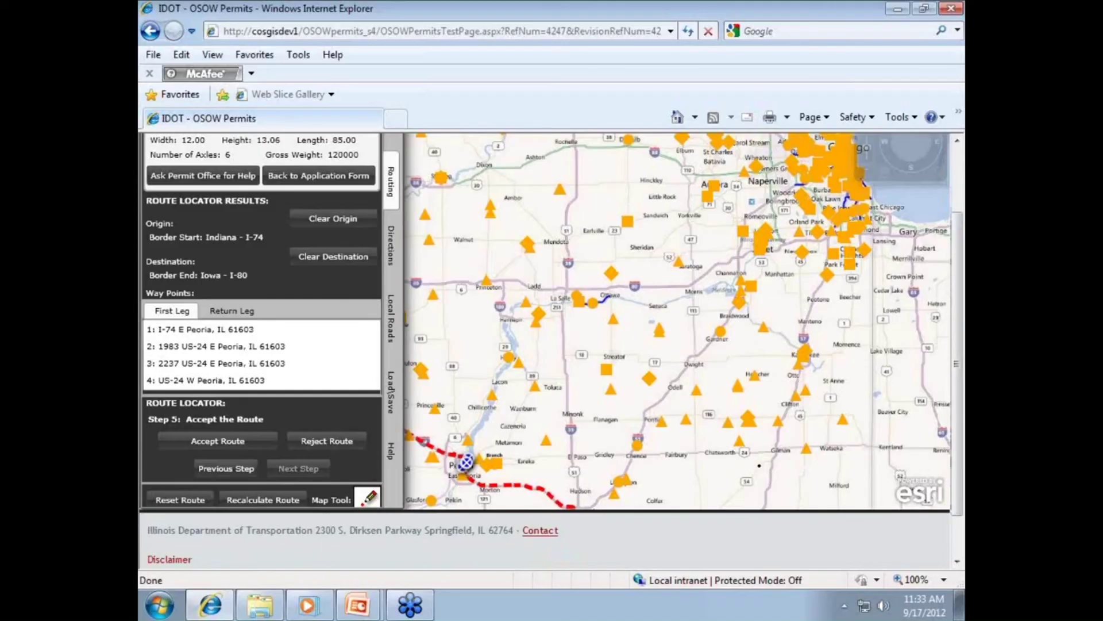
# Step: Zoom the map out to show the full red route from Davenport to the Indiana border
pyautogui.scroll(1, 364, 484)
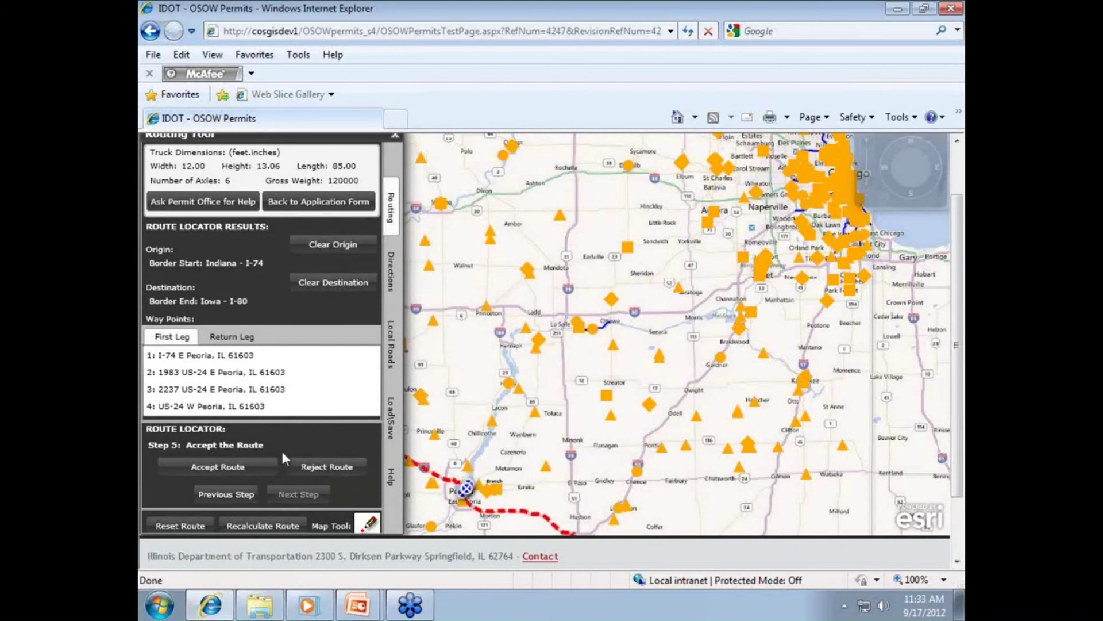
pyautogui.scroll(-1, 281, 449)
pyautogui.scroll(-1, 727, 399)
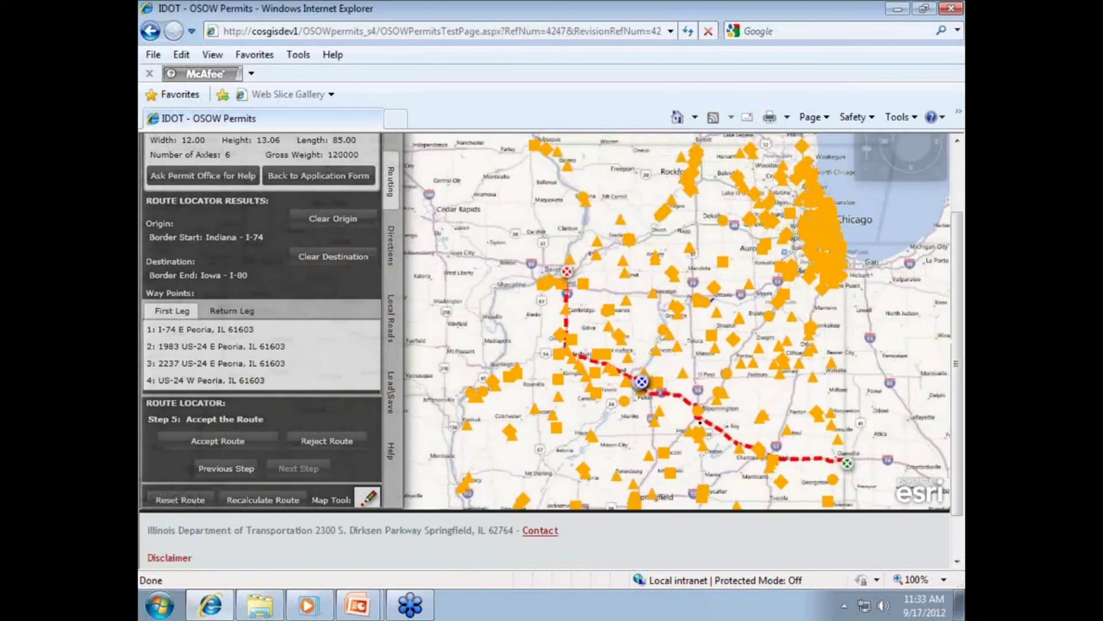
pyautogui.moveTo(700, 422)
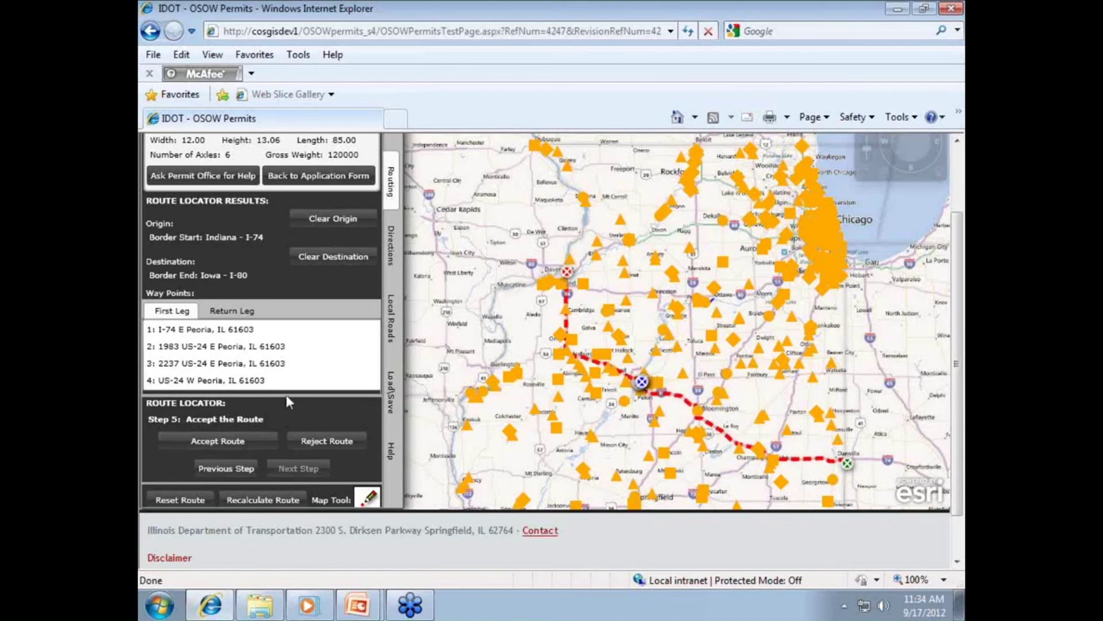
# Step: Show the route's turn-by-turn directions totalling 223.5 miles
pyautogui.click(391, 245)
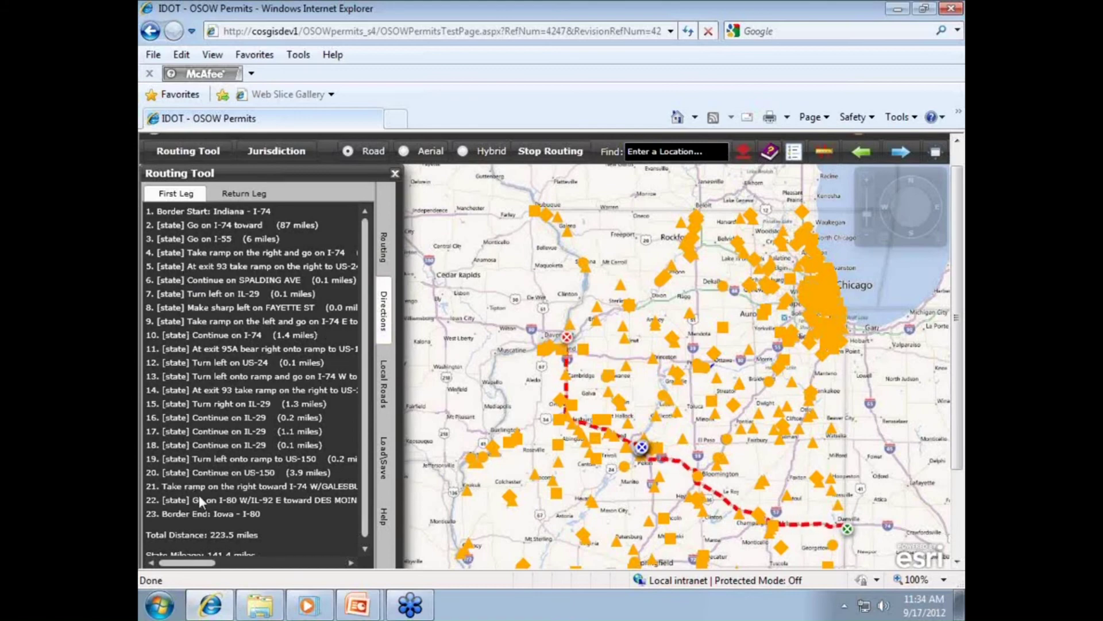
pyautogui.scroll(-2, 211, 505)
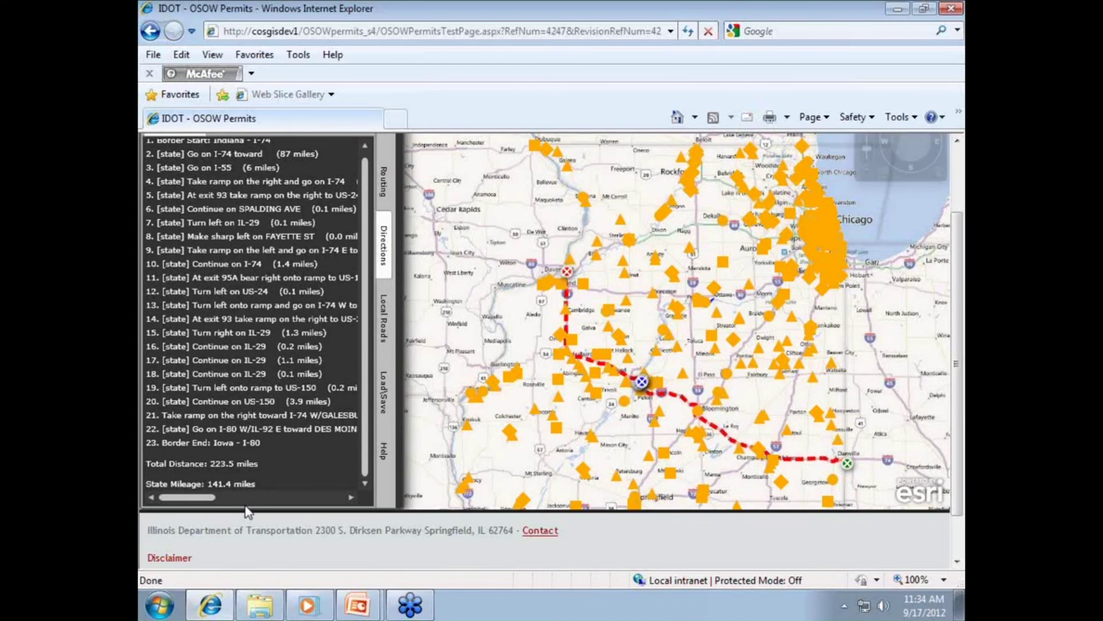
pyautogui.scroll(1, 249, 510)
pyautogui.scroll(2, 247, 508)
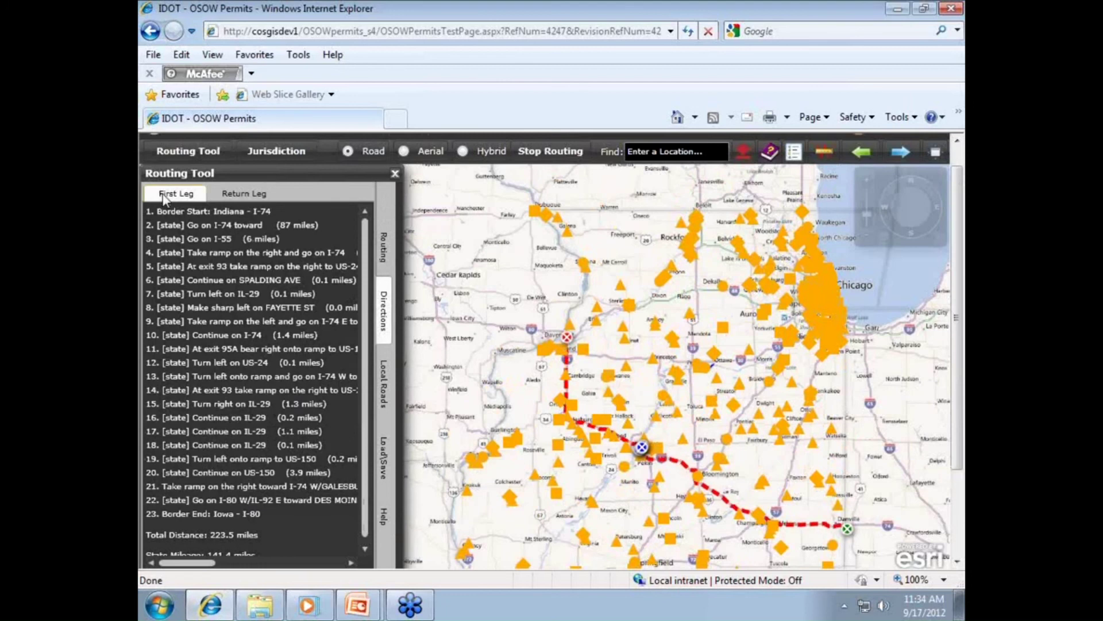
# Step: Check the Return Leg and First Leg directions, then show the Local Roads list
pyautogui.click(242, 196)
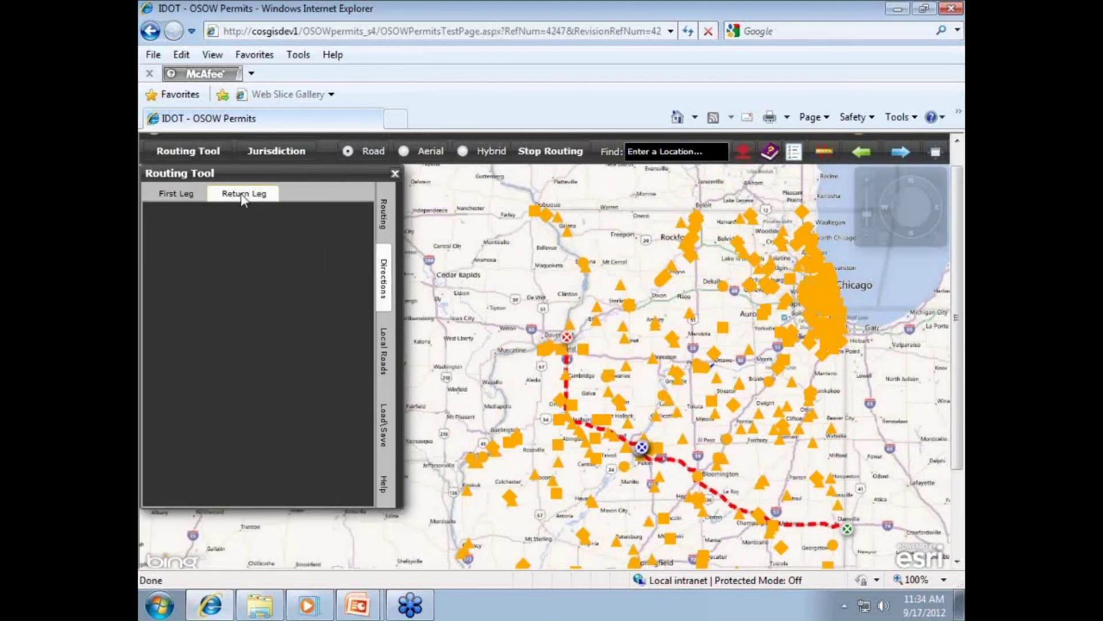
pyautogui.click(170, 195)
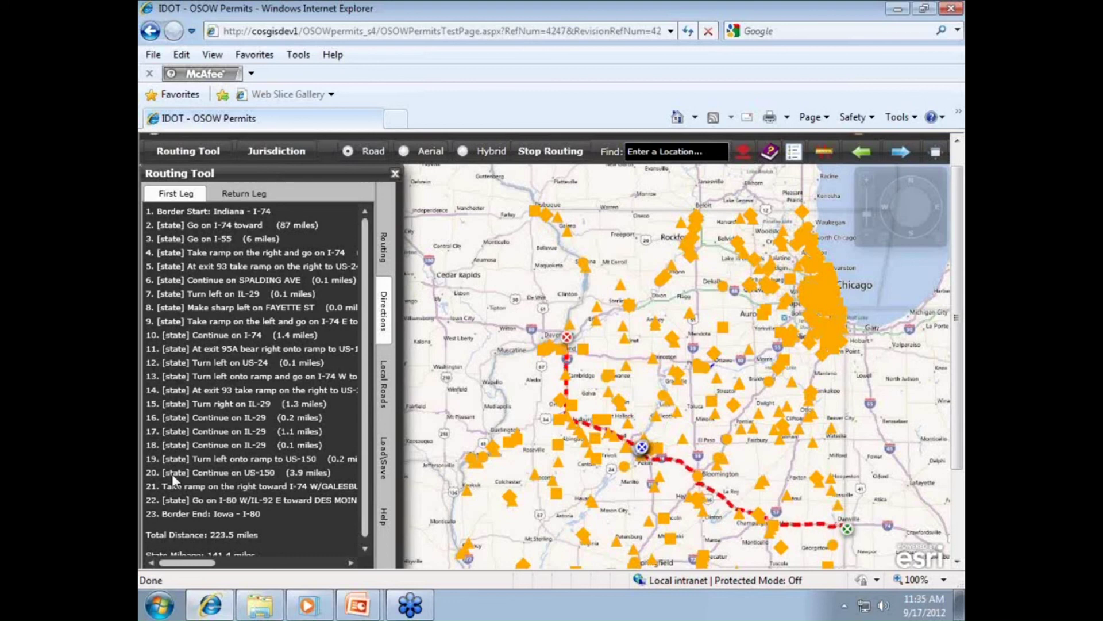
pyautogui.scroll(-1, 171, 473)
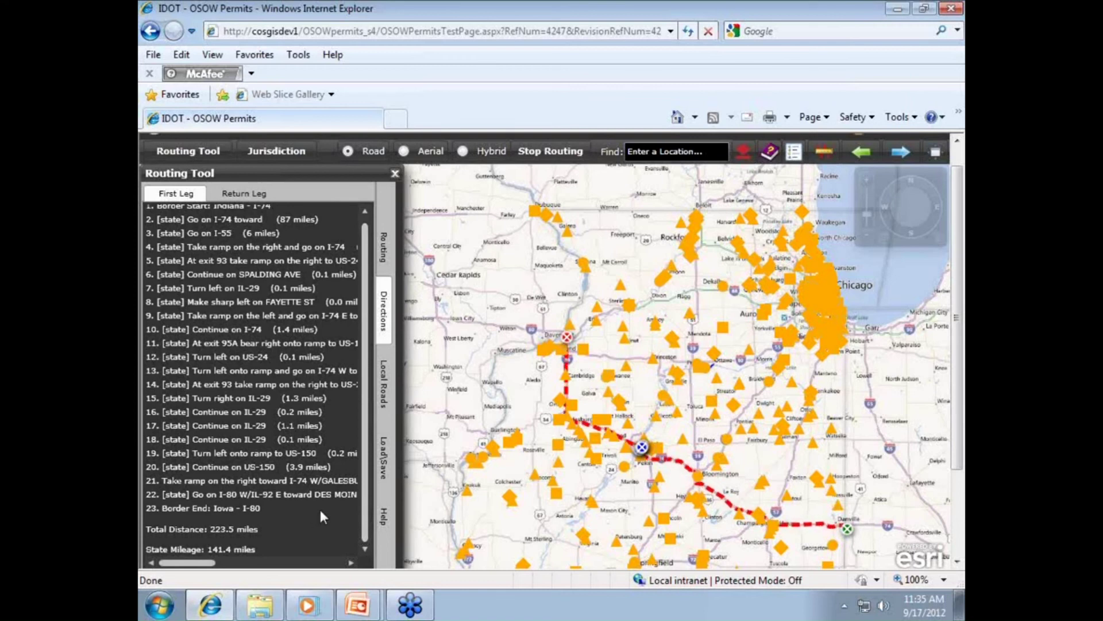
pyautogui.click(385, 377)
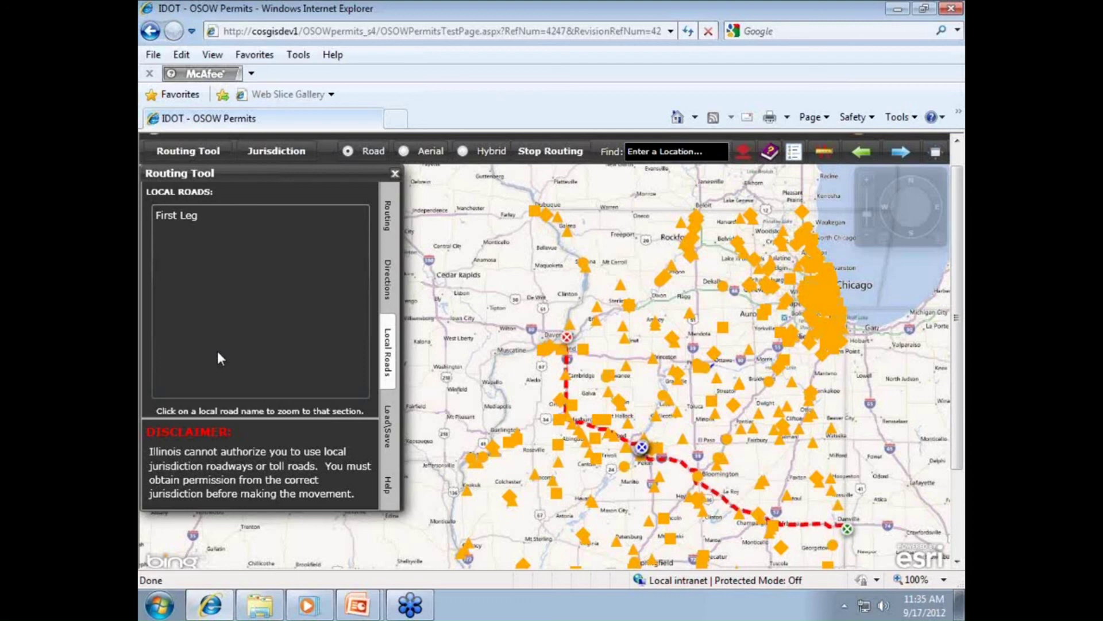
# Step: Save the route as 'Webinar Route' and select it in the saved-routes list
pyautogui.click(388, 430)
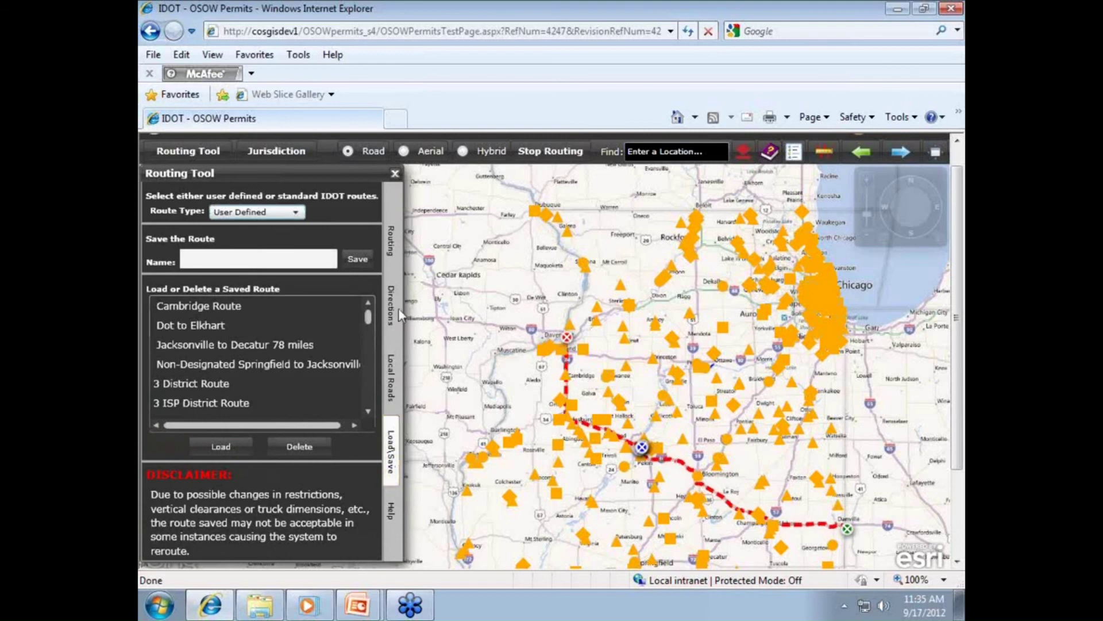
pyautogui.click(274, 262)
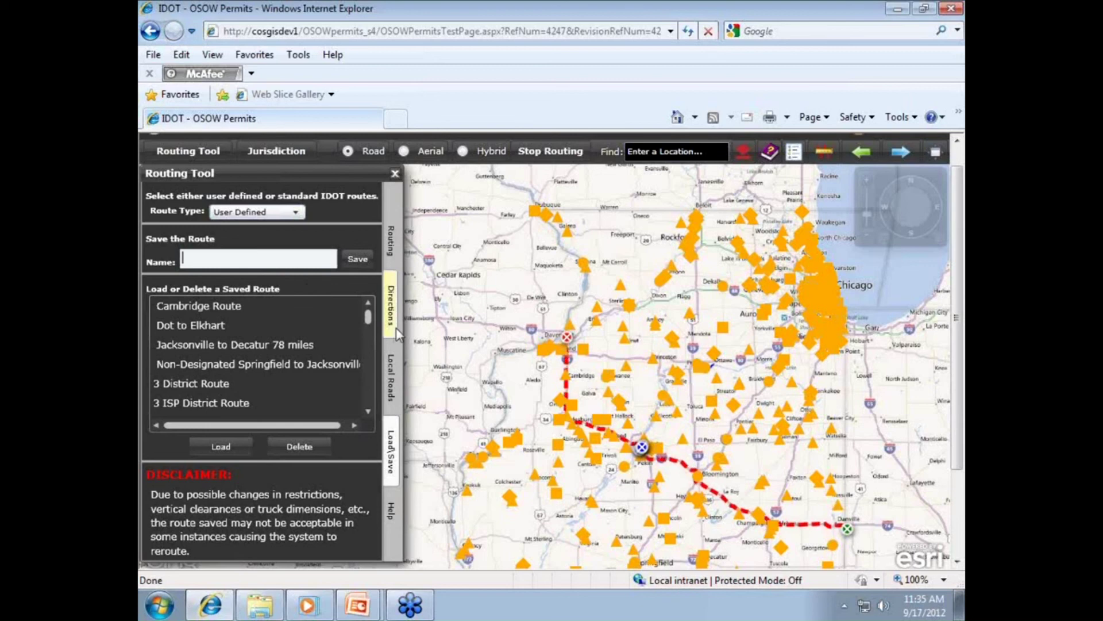
pyautogui.write('e')
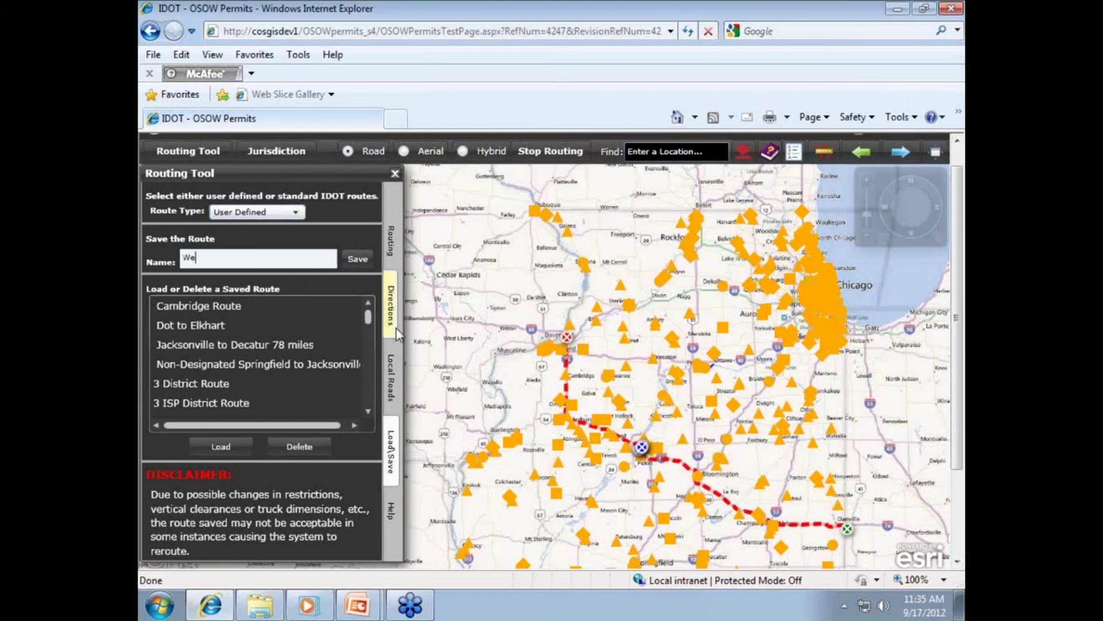
pyautogui.write('binar Route')
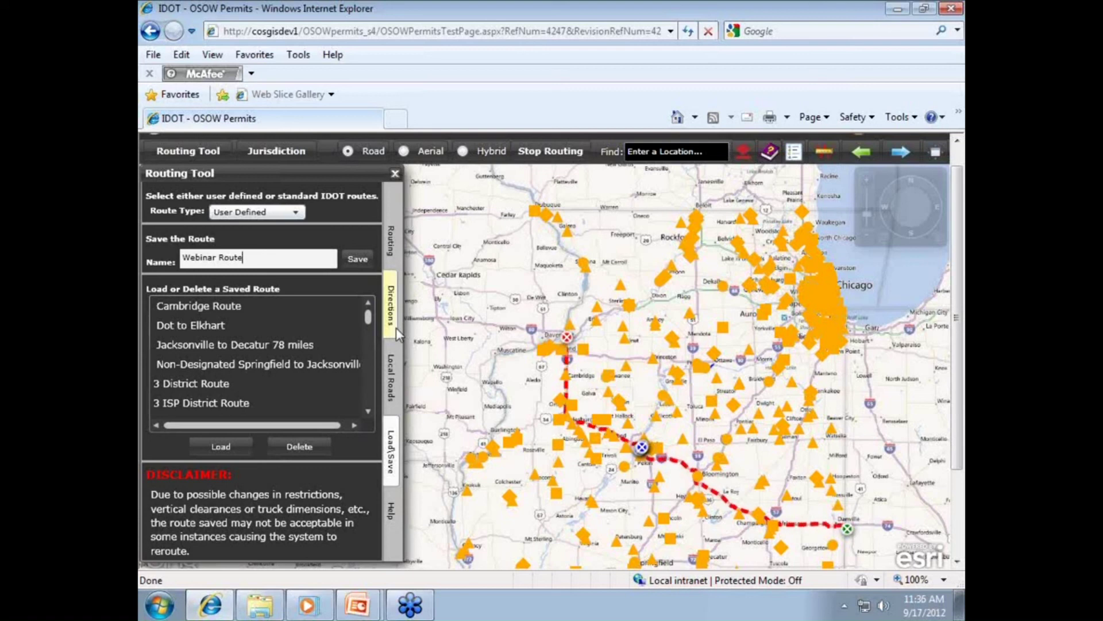
pyautogui.click(355, 262)
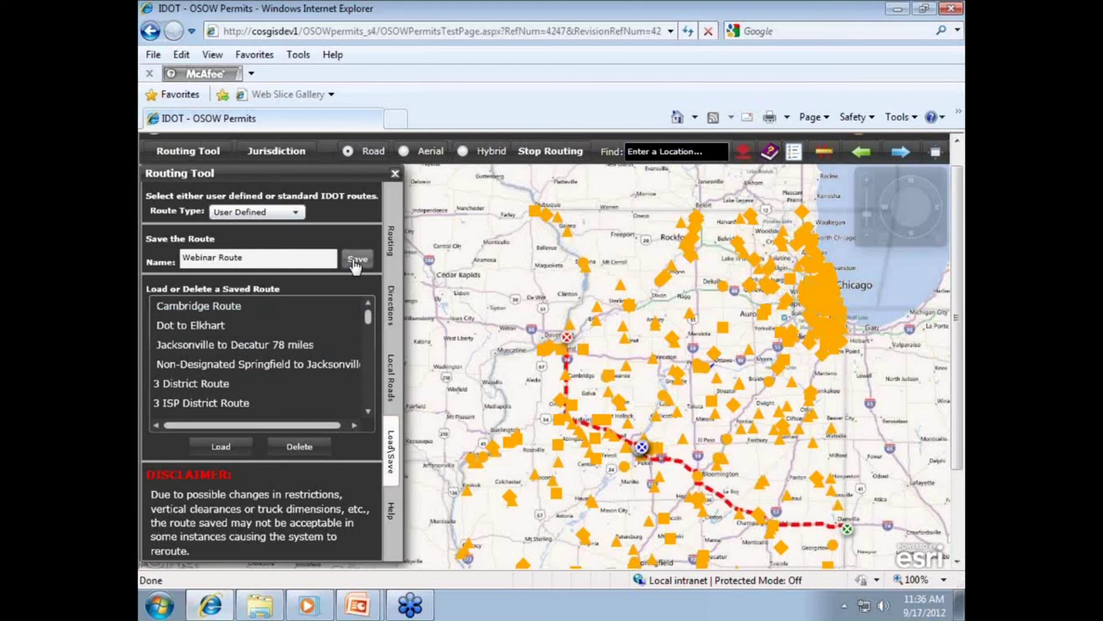
pyautogui.moveTo(367, 318); pyautogui.dragTo(368, 409)
pyautogui.click(198, 402)
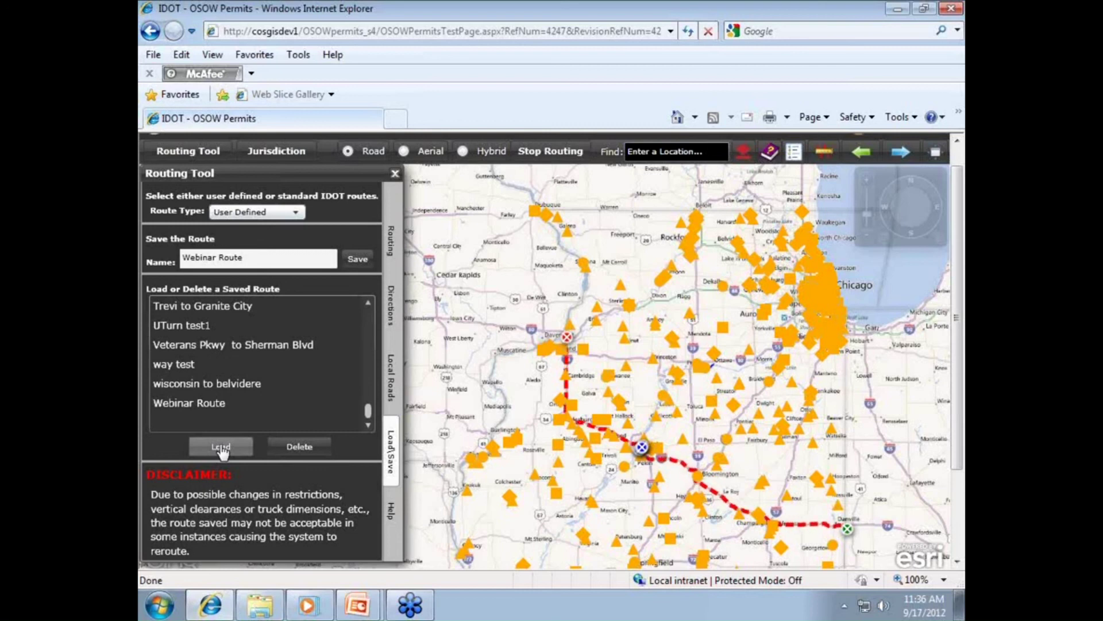
# Step: Load the saved Webinar Route and return to the Routing tab's route results
pyautogui.click(222, 446)
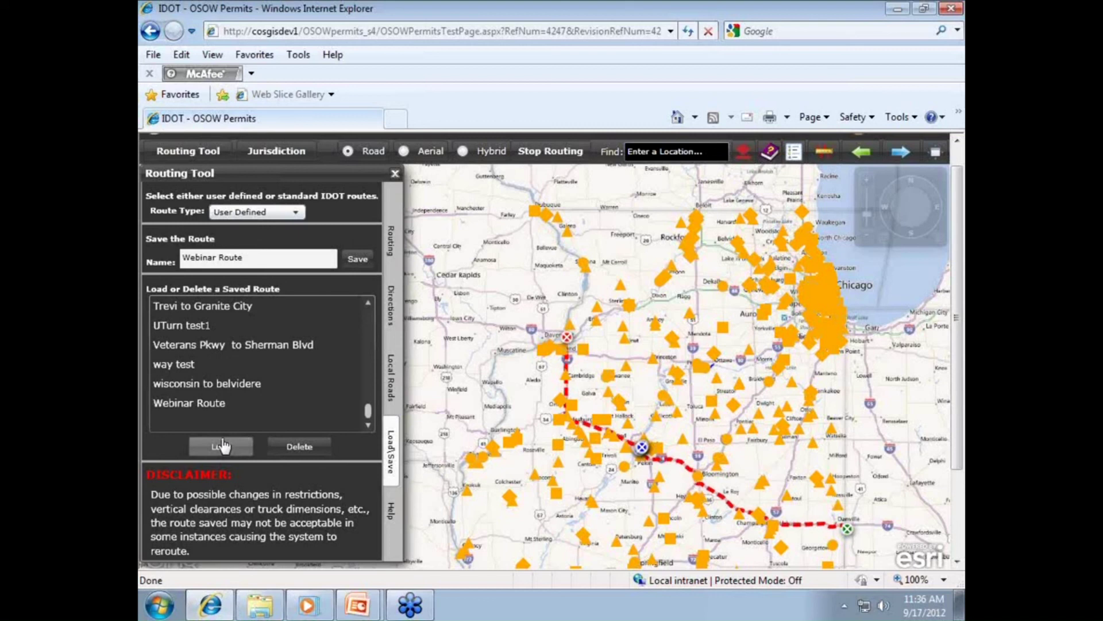
pyautogui.click(213, 403)
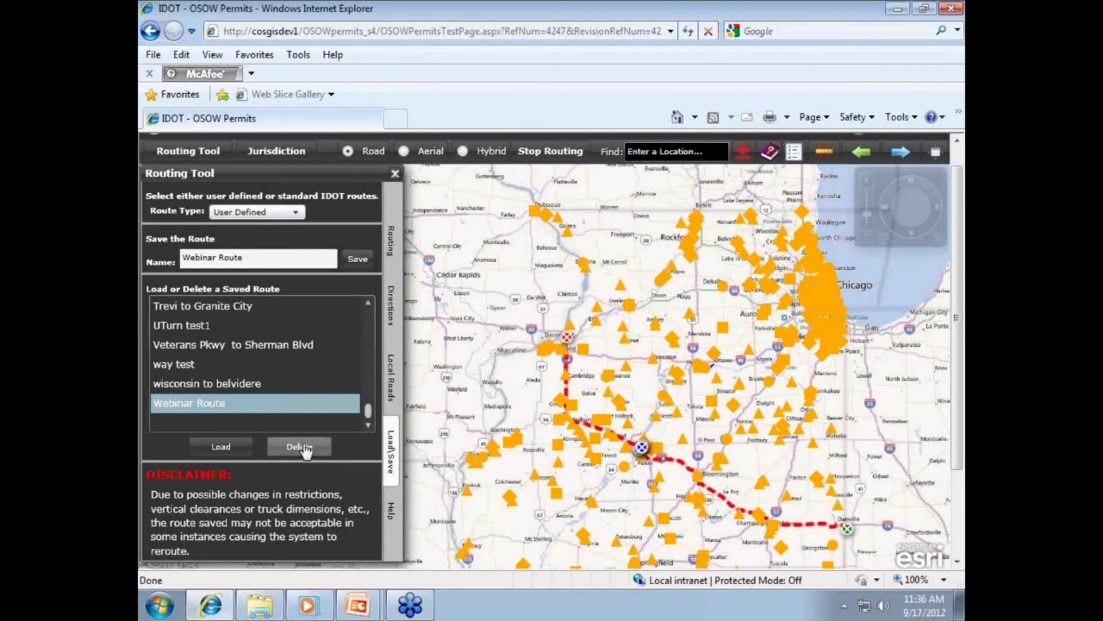
pyautogui.click(393, 244)
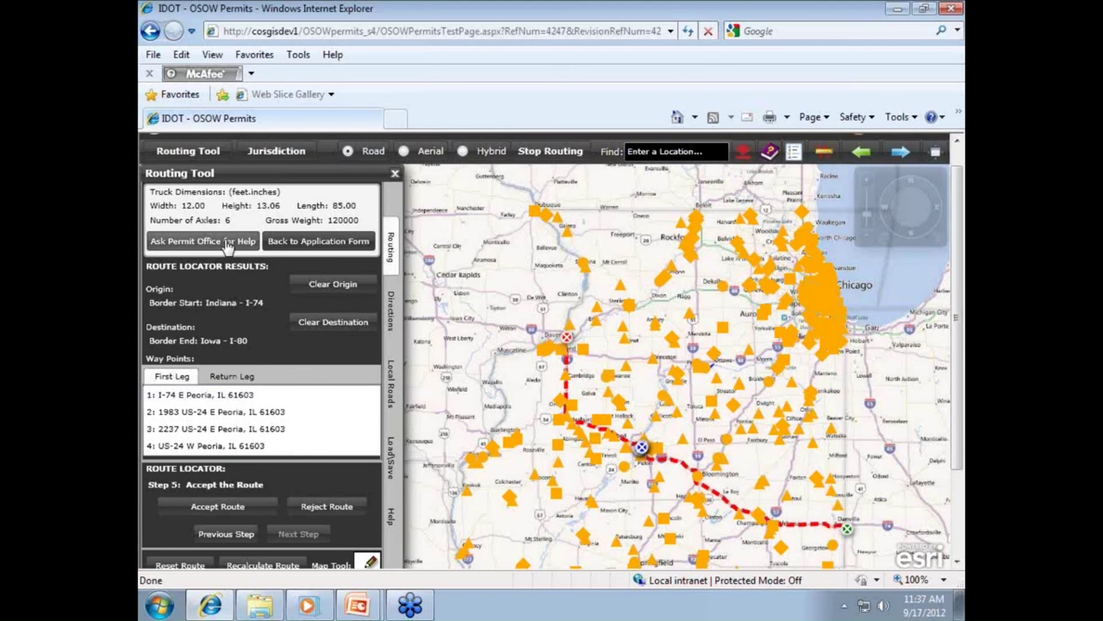
# Step: Bring up the 'How to Create a Route via the Route Locator' help guide at Step 1
pyautogui.click(201, 242)
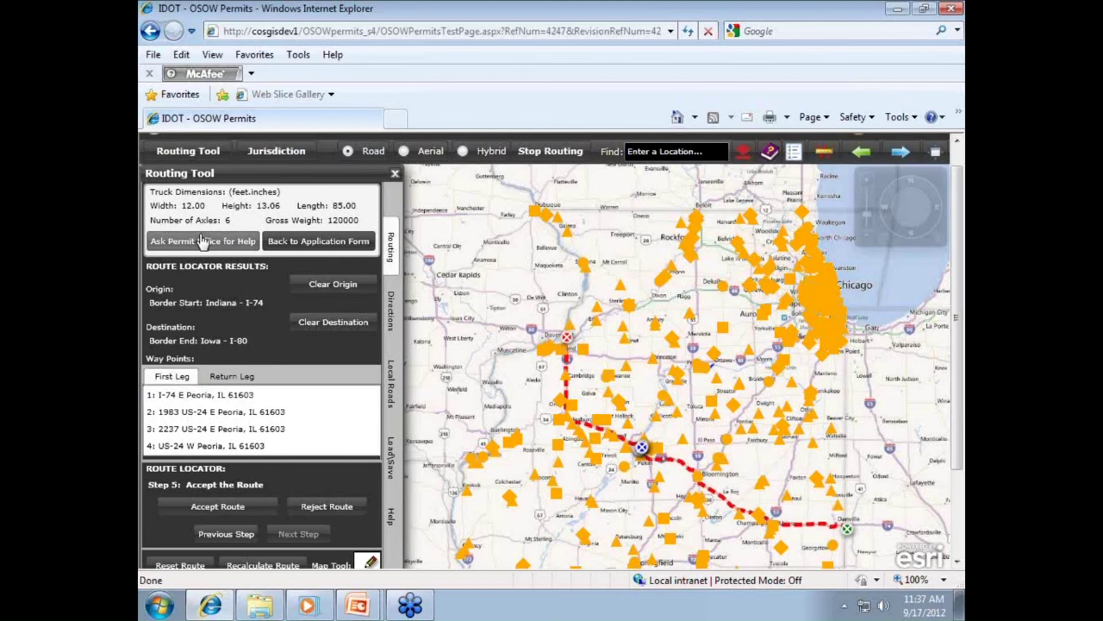
pyautogui.click(214, 242)
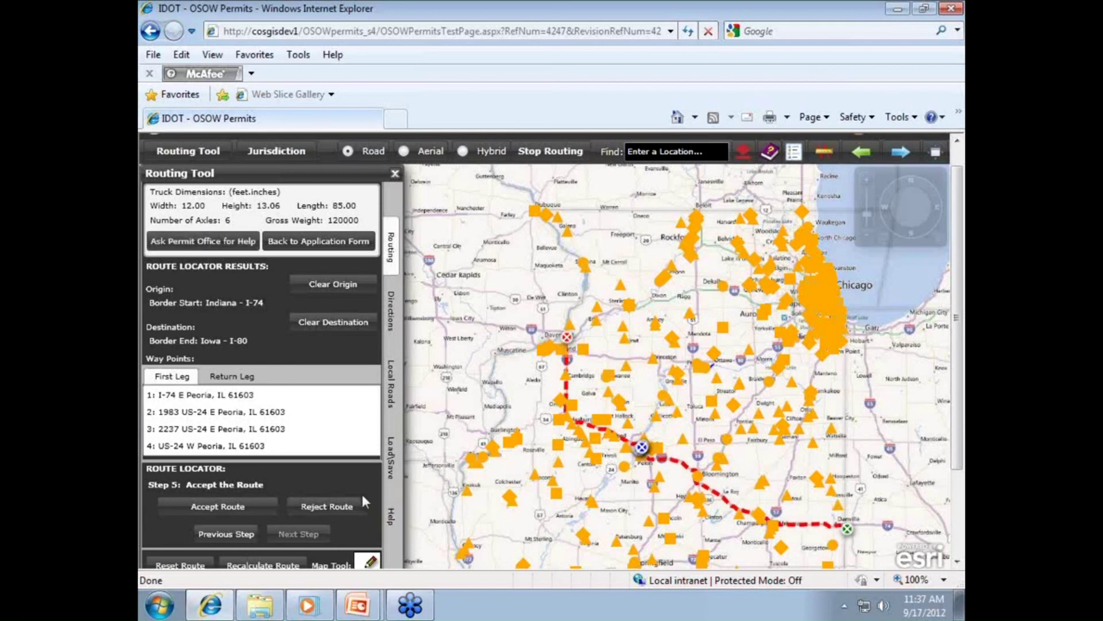
pyautogui.click(392, 516)
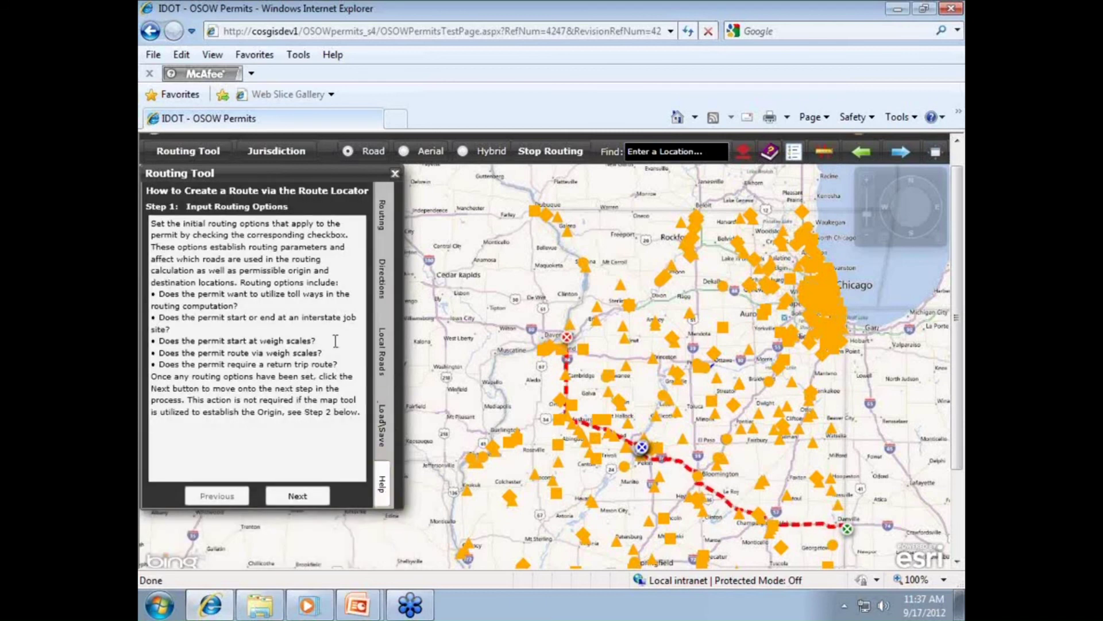
# Step: Page through the permit origin and destination guide steps, then go back to Step 5 route results
pyautogui.click(298, 496)
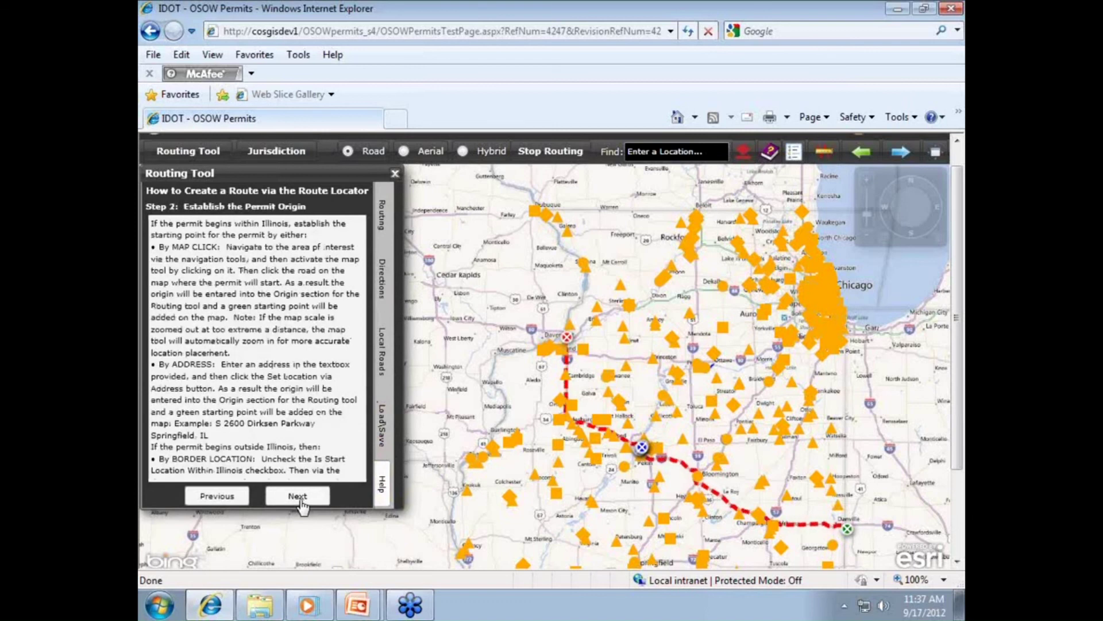
pyautogui.click(299, 497)
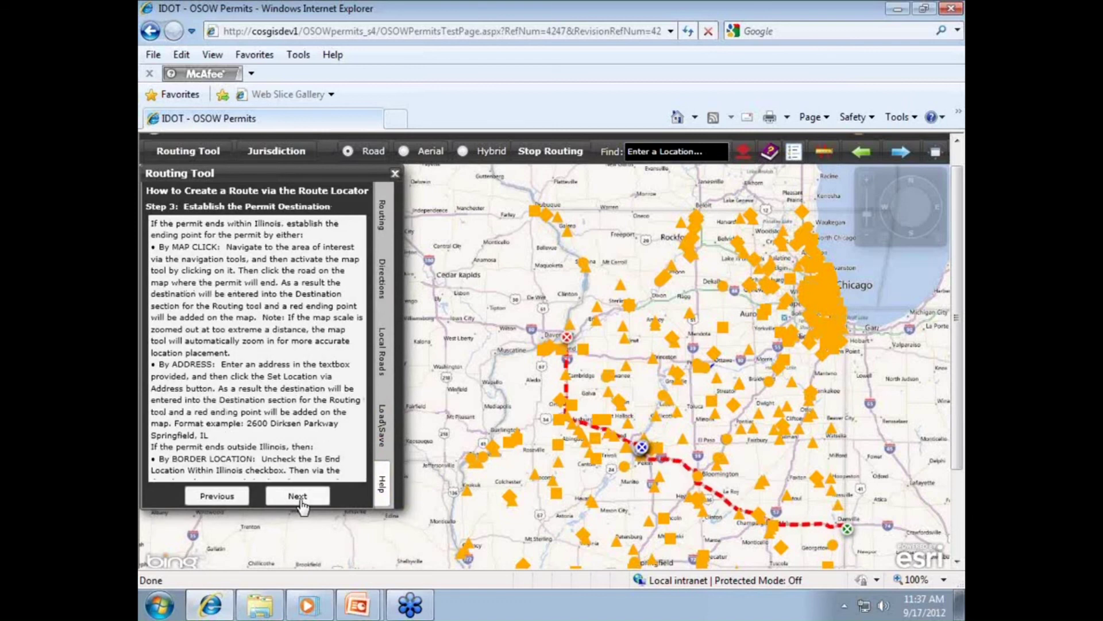
pyautogui.click(384, 472)
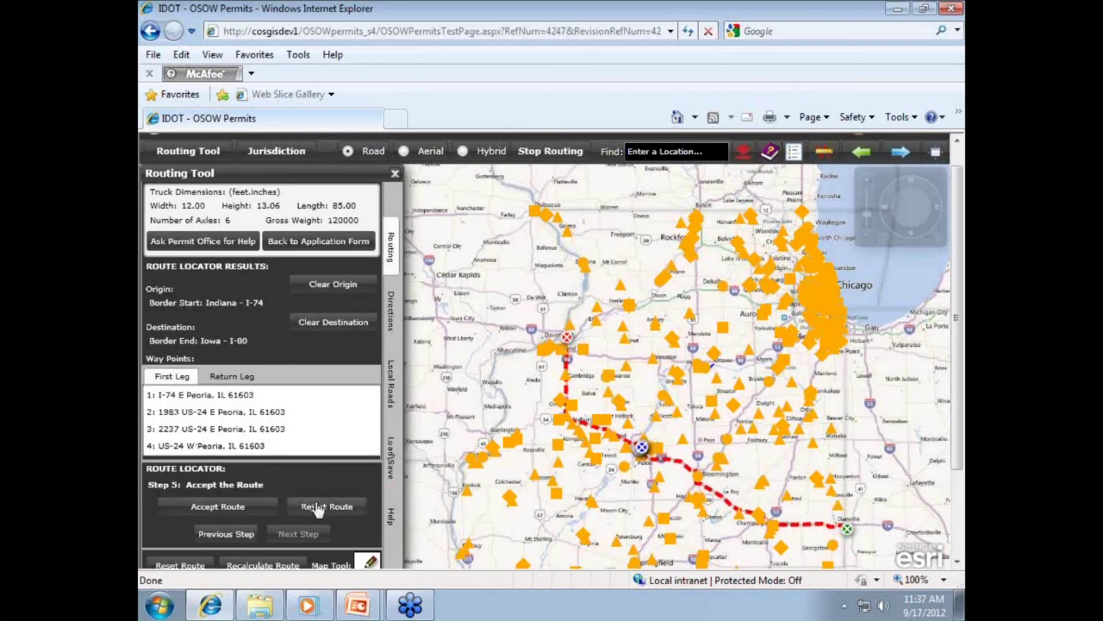
# Step: Accept the Peoria reroute and answer Yes to 'Use Selected Route?'
pyautogui.click(227, 511)
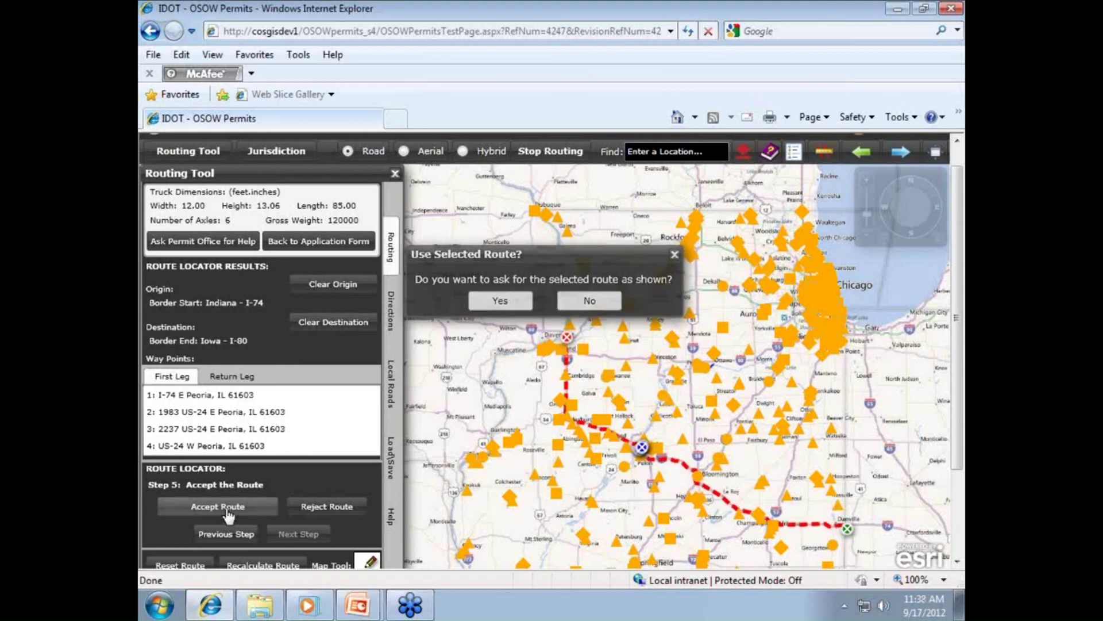
pyautogui.click(515, 308)
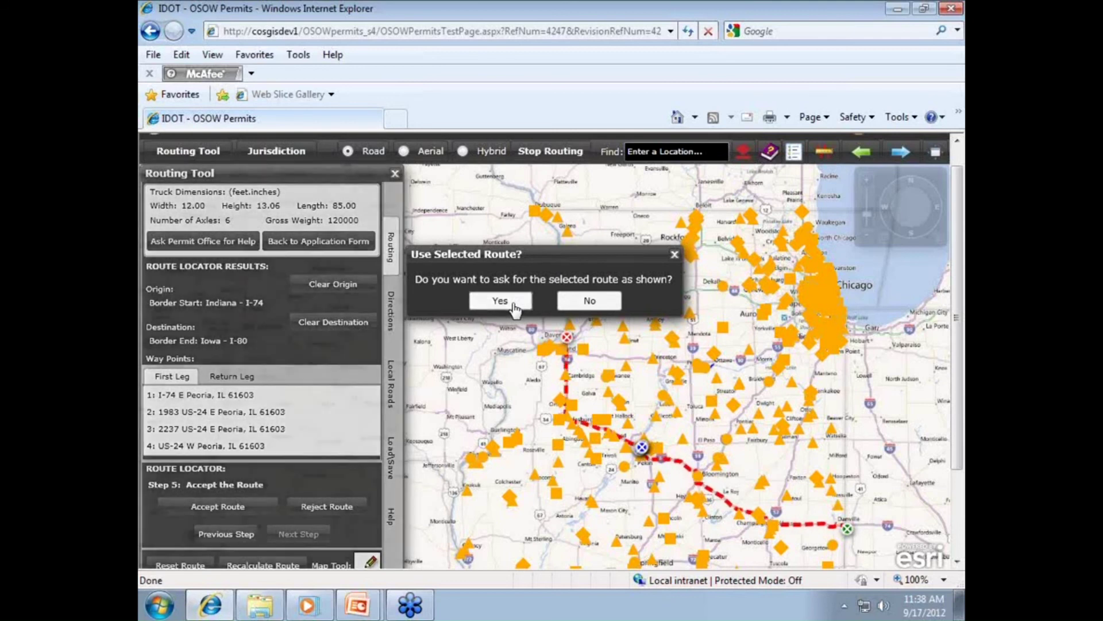